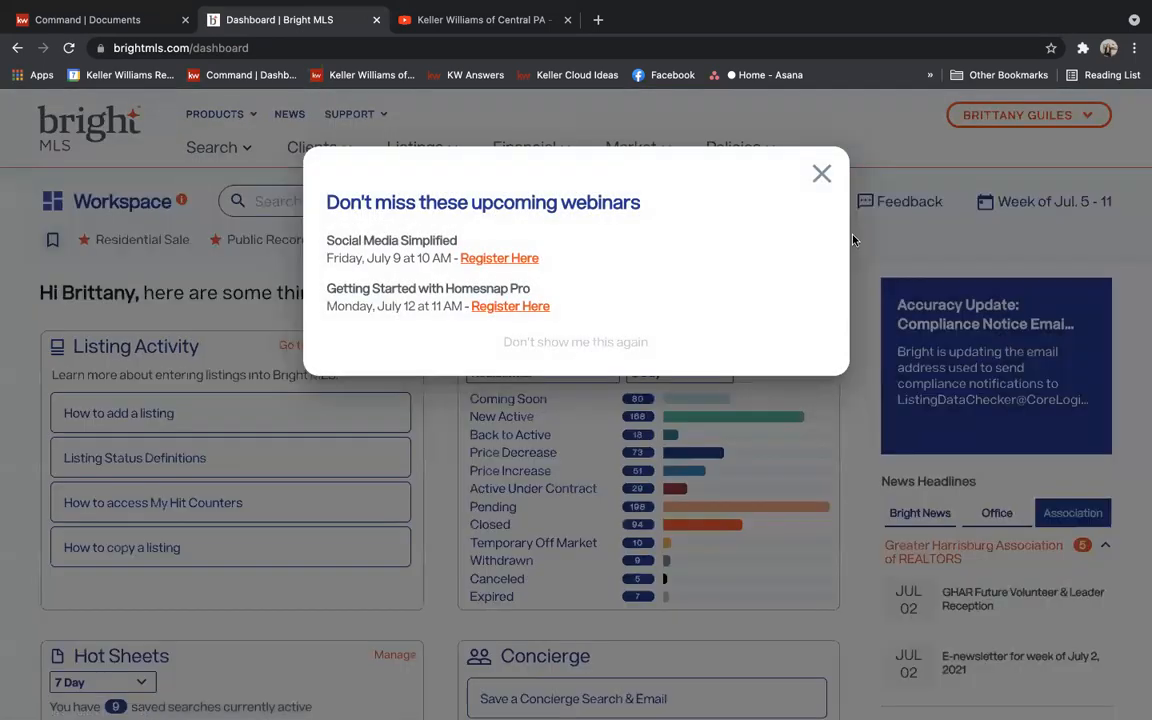
Close the webinars popup and bring up the empty Public Records Search form from the Search menu
click(820, 173)
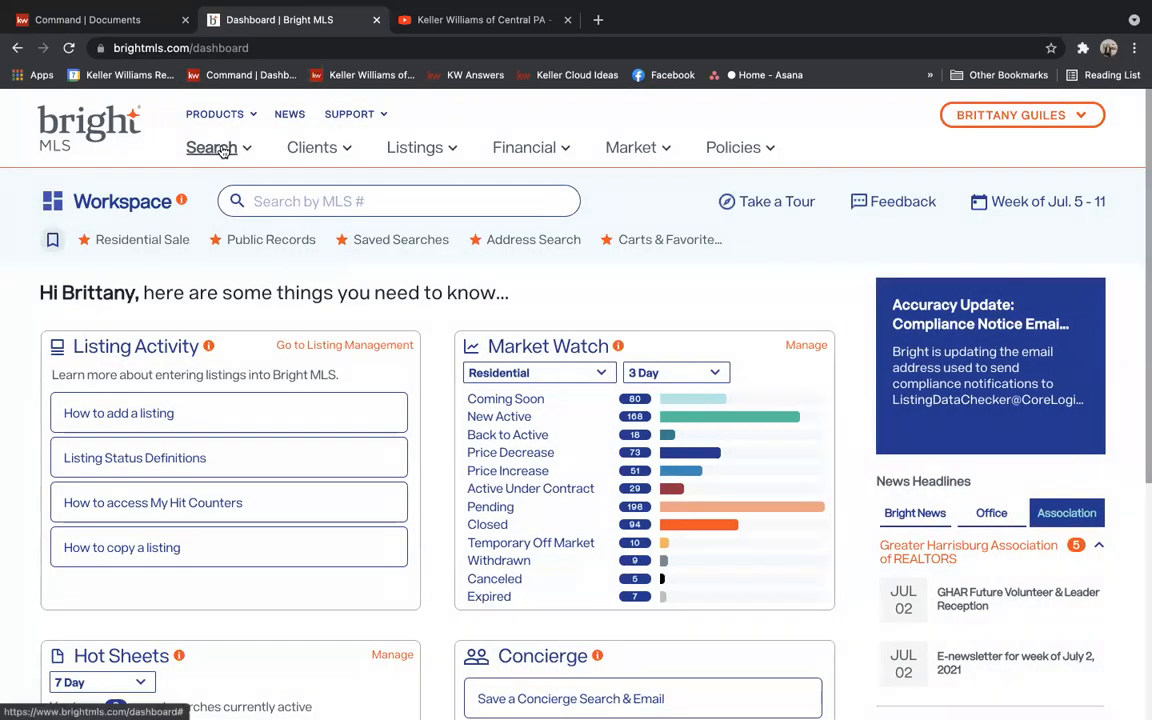
click(222, 149)
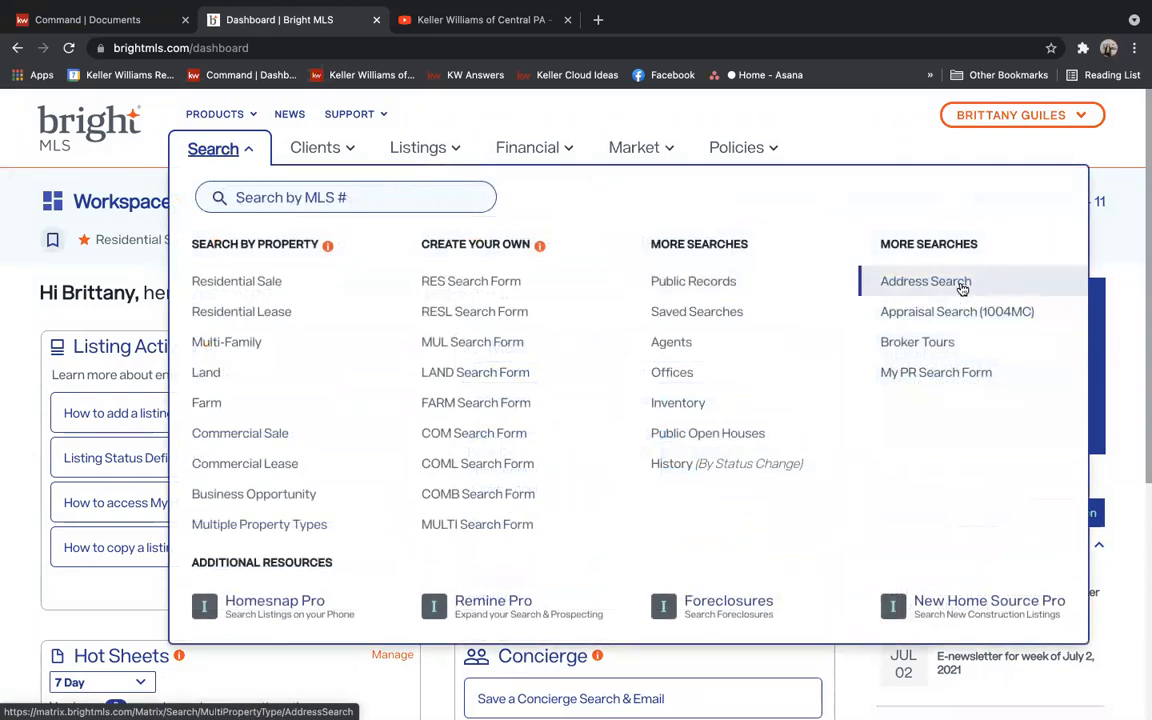
click(612, 278)
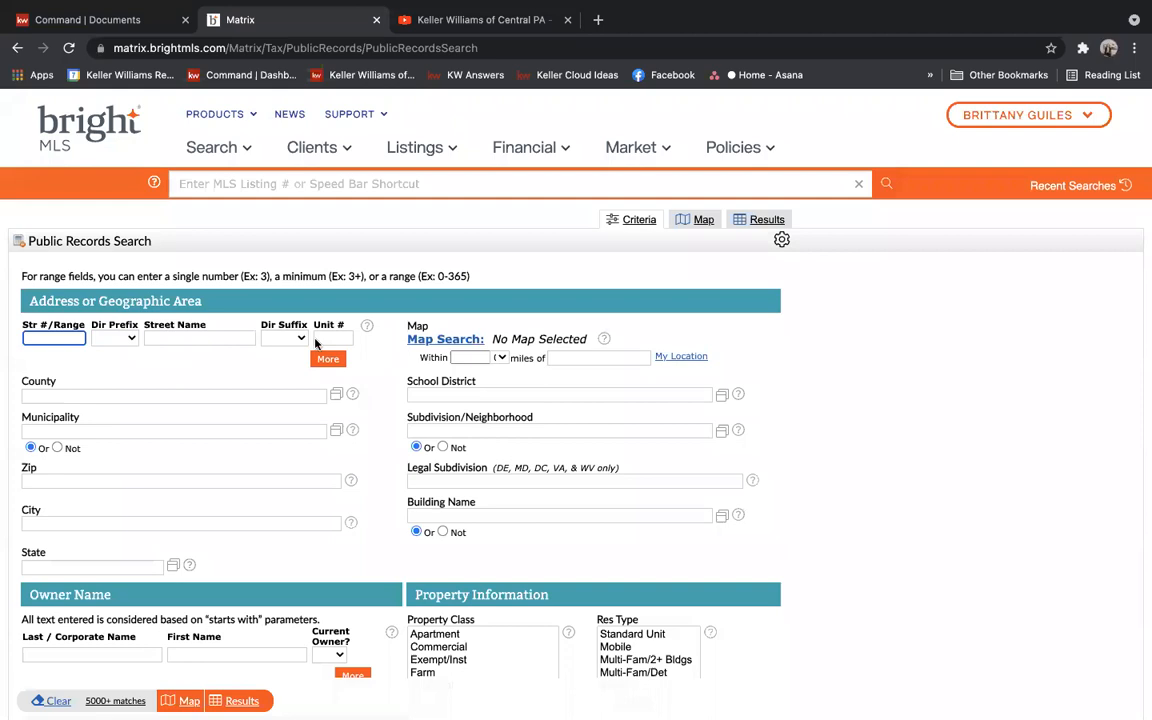
click(300, 151)
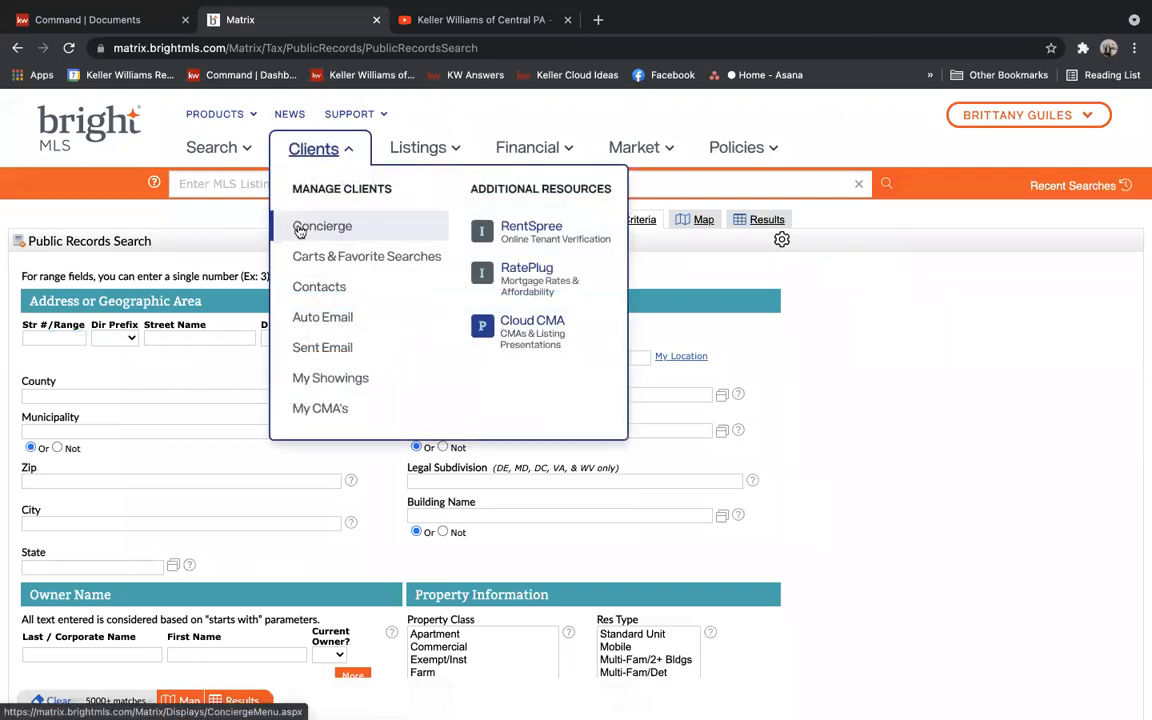
Open the client's saved CMA from My CMA's for editing, after a brief preview attempt
click(320, 408)
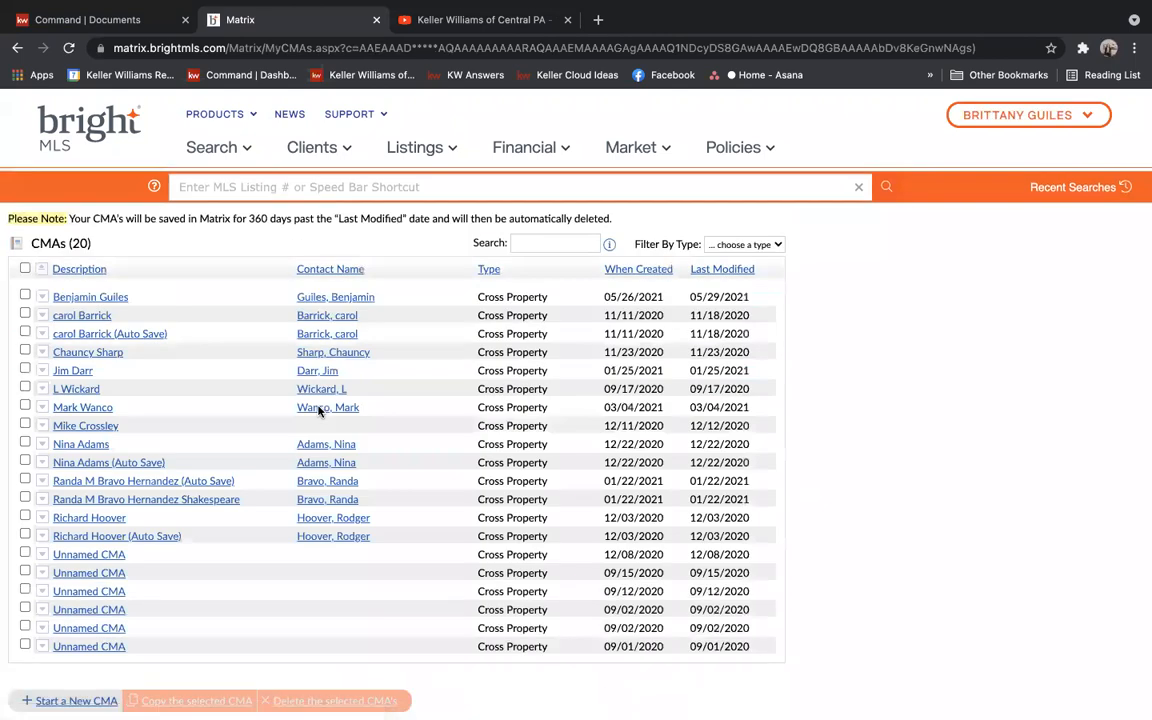
click(110, 297)
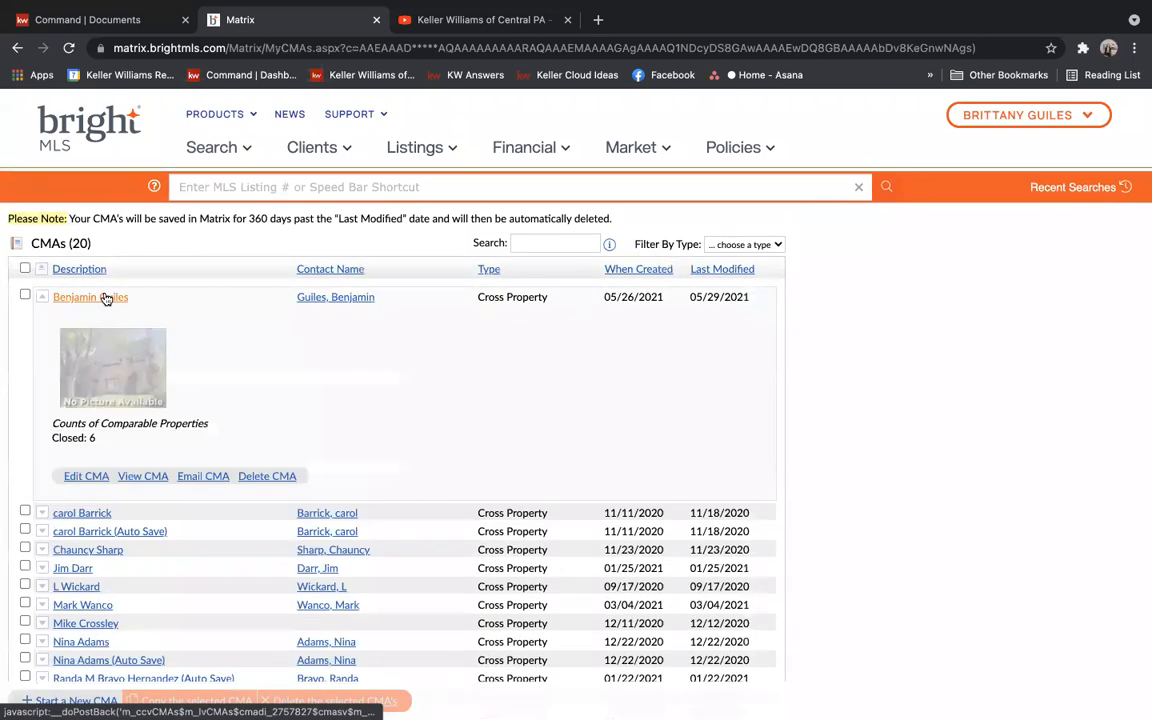
click(143, 477)
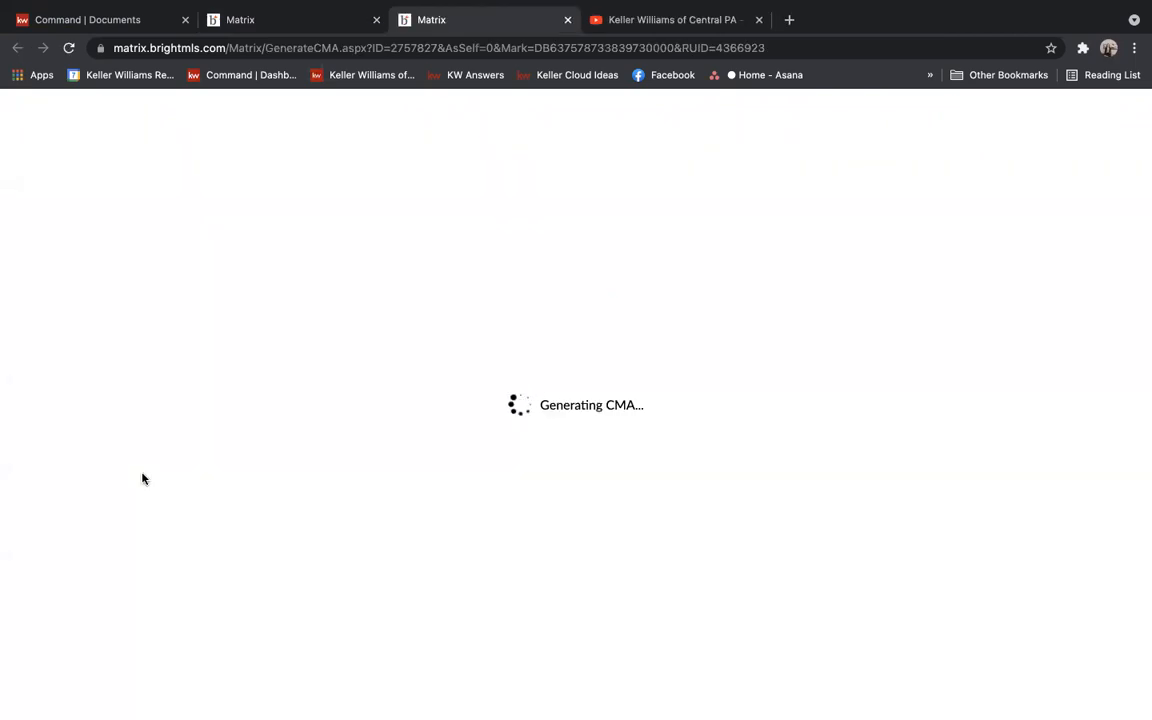
click(568, 19)
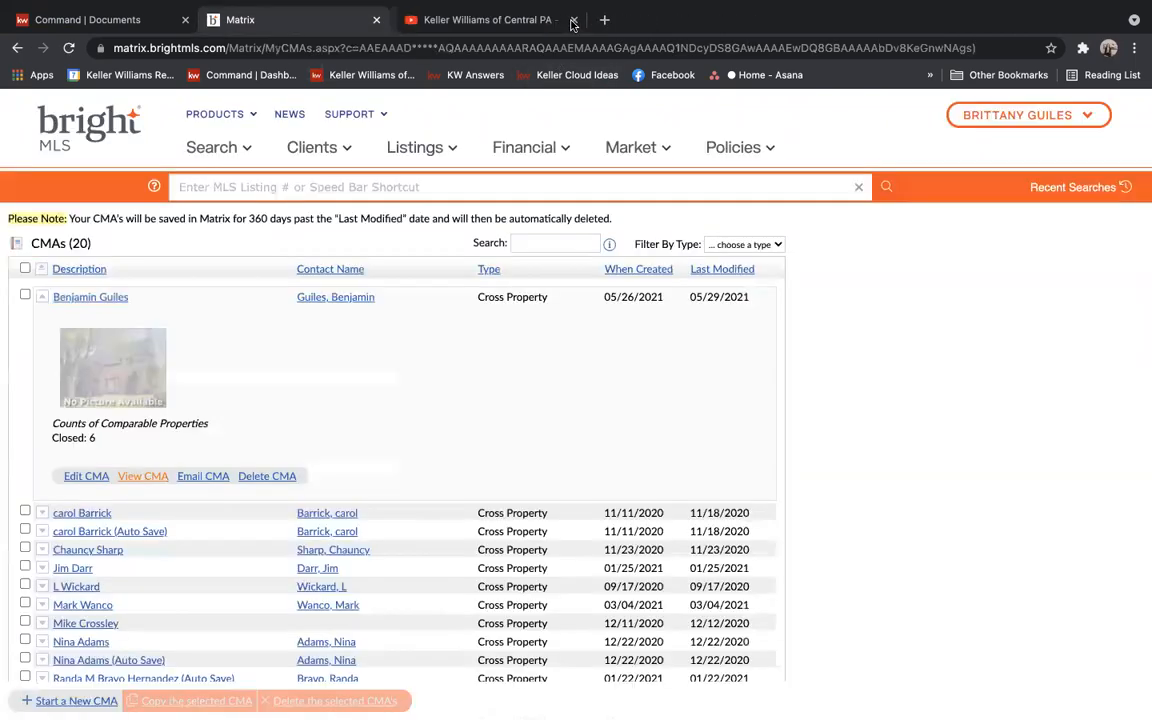
click(82, 477)
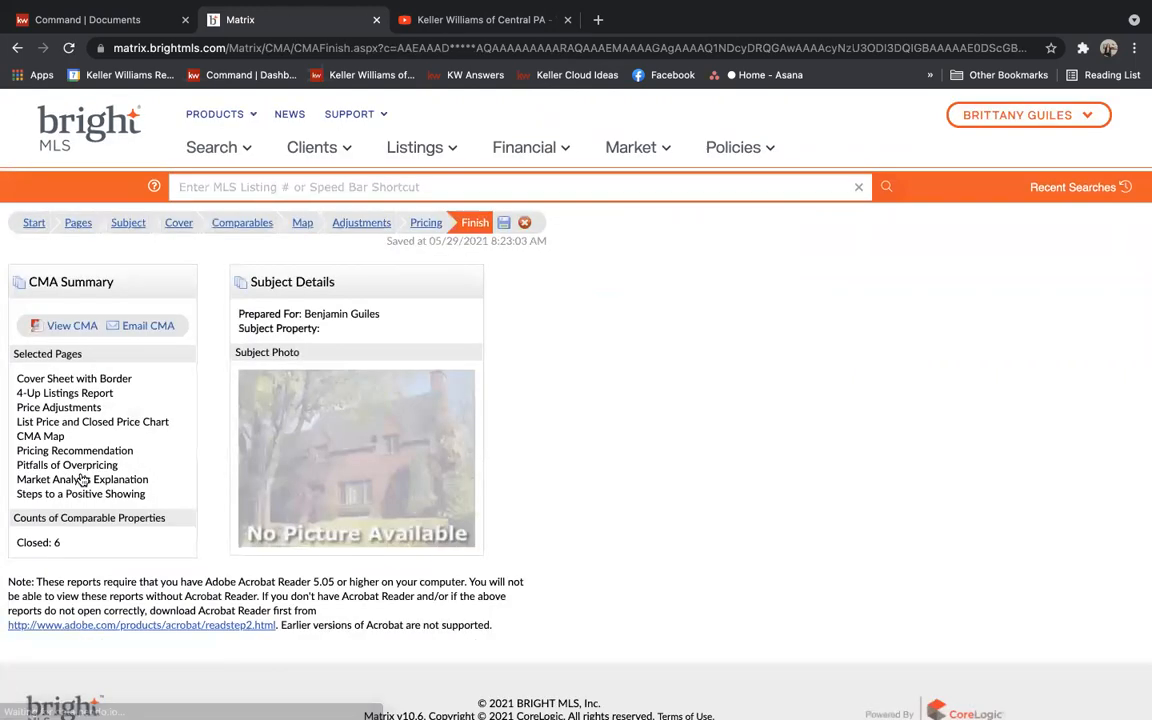
Review the CMA's Subject Details form, including the subject property's 2 bedrooms
click(124, 222)
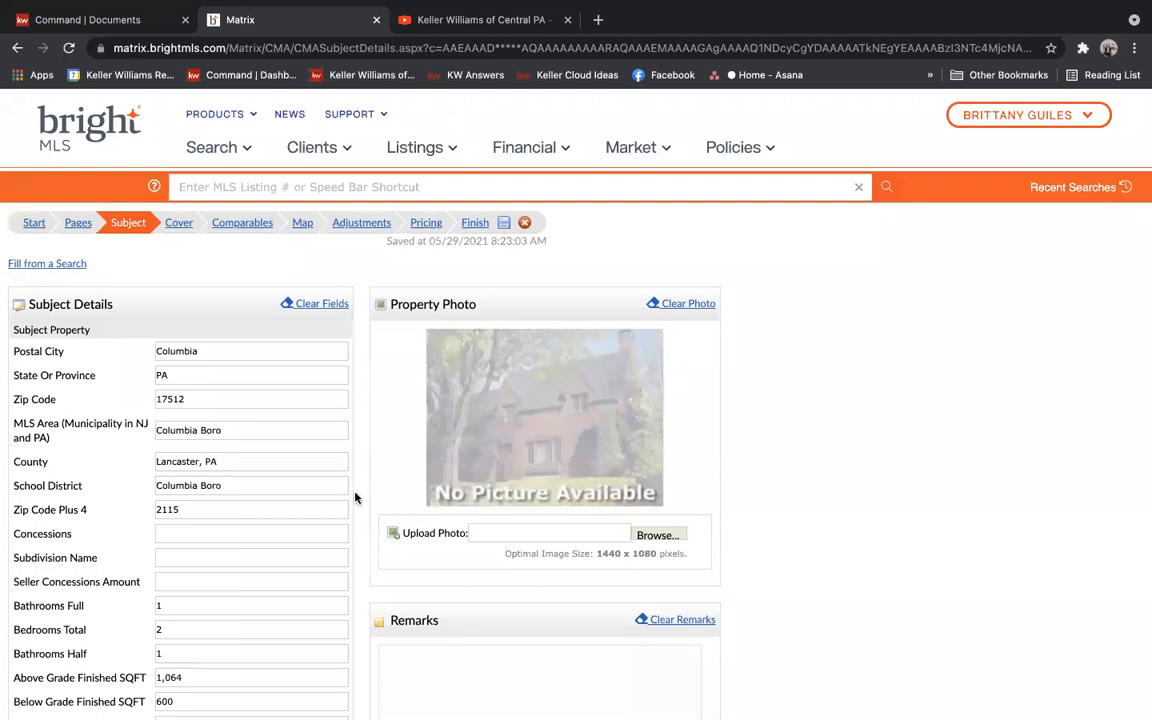
scroll(355, 497, down, 5)
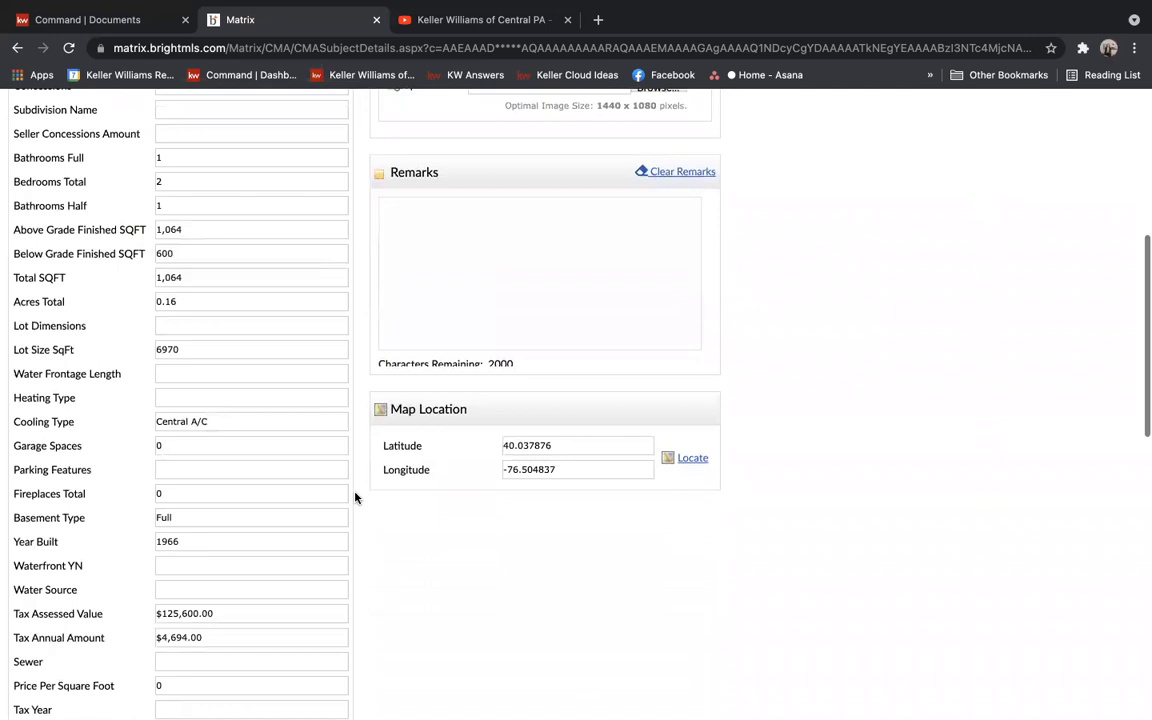
scroll(355, 497, down, 3)
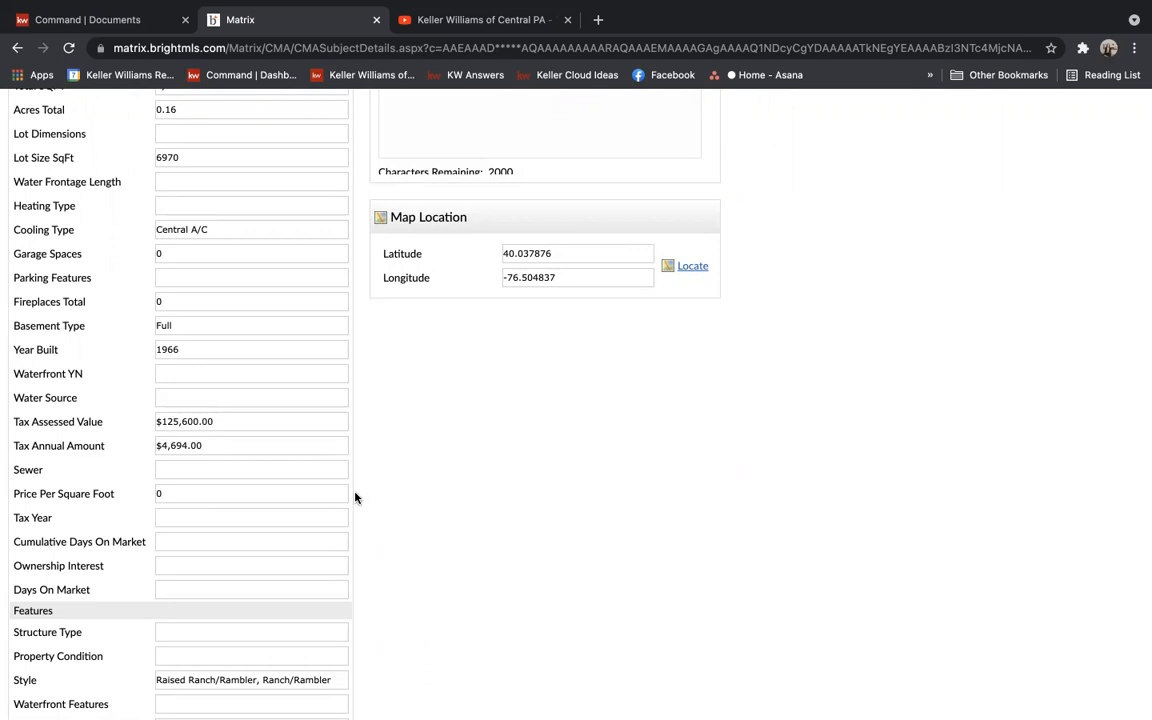
scroll(355, 497, up, 5)
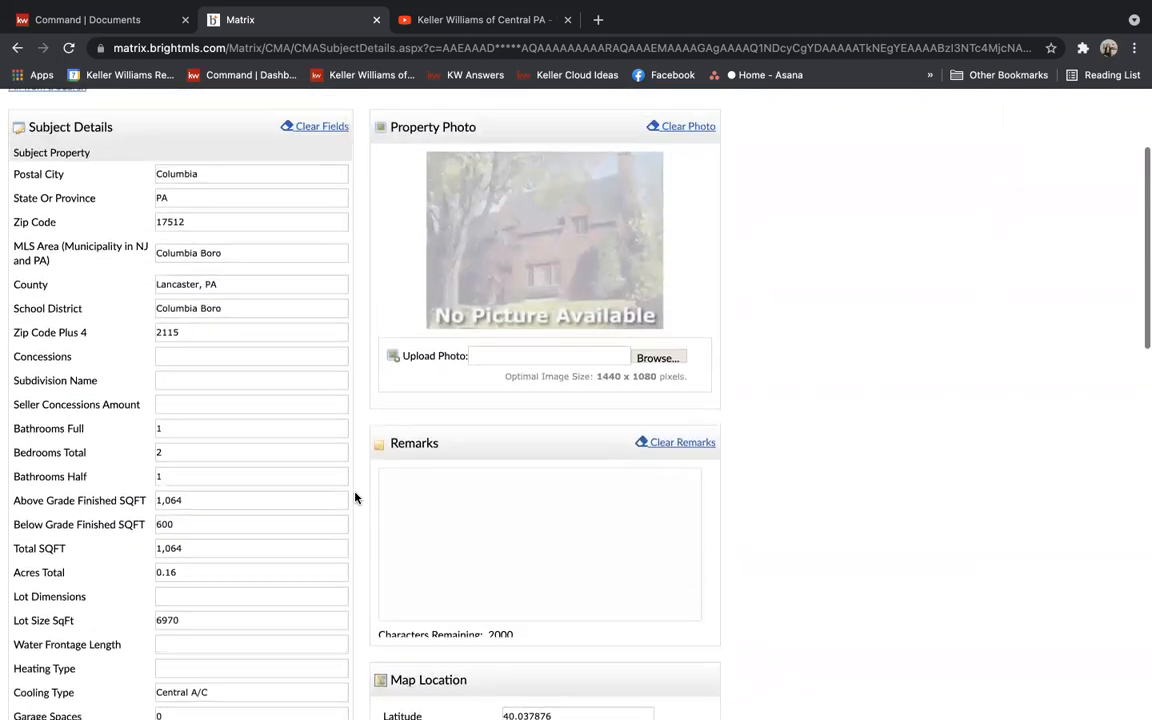
scroll(355, 497, up, 2)
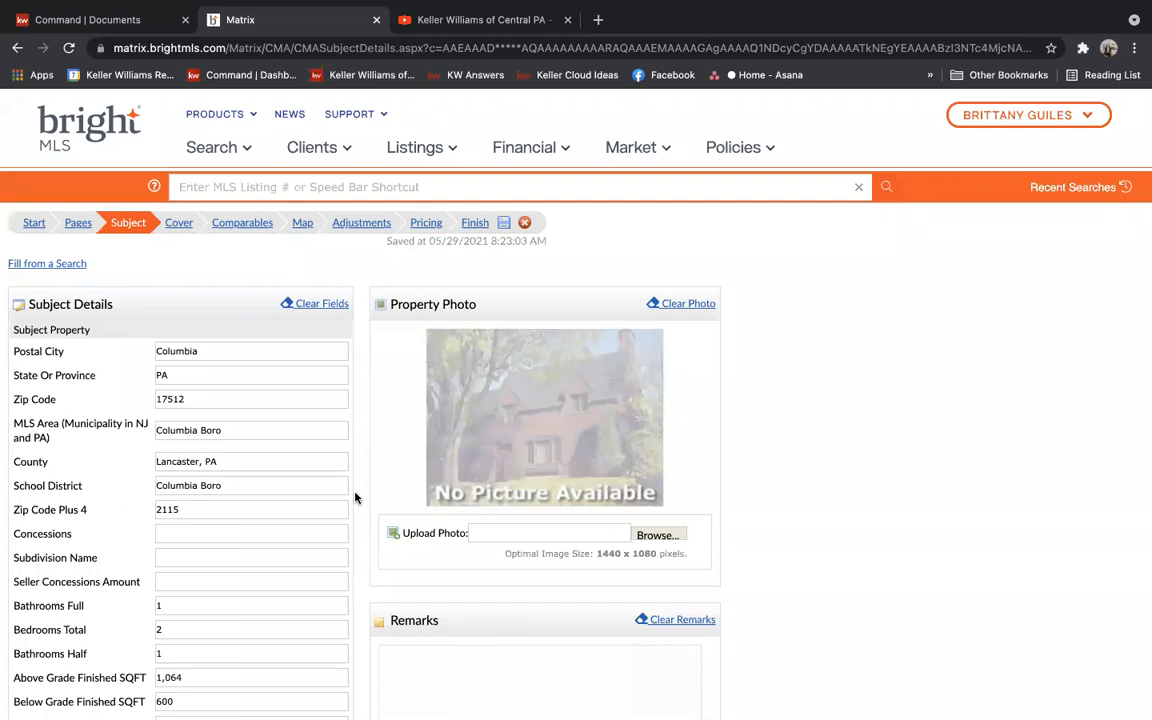
scroll(290, 481, down, 1)
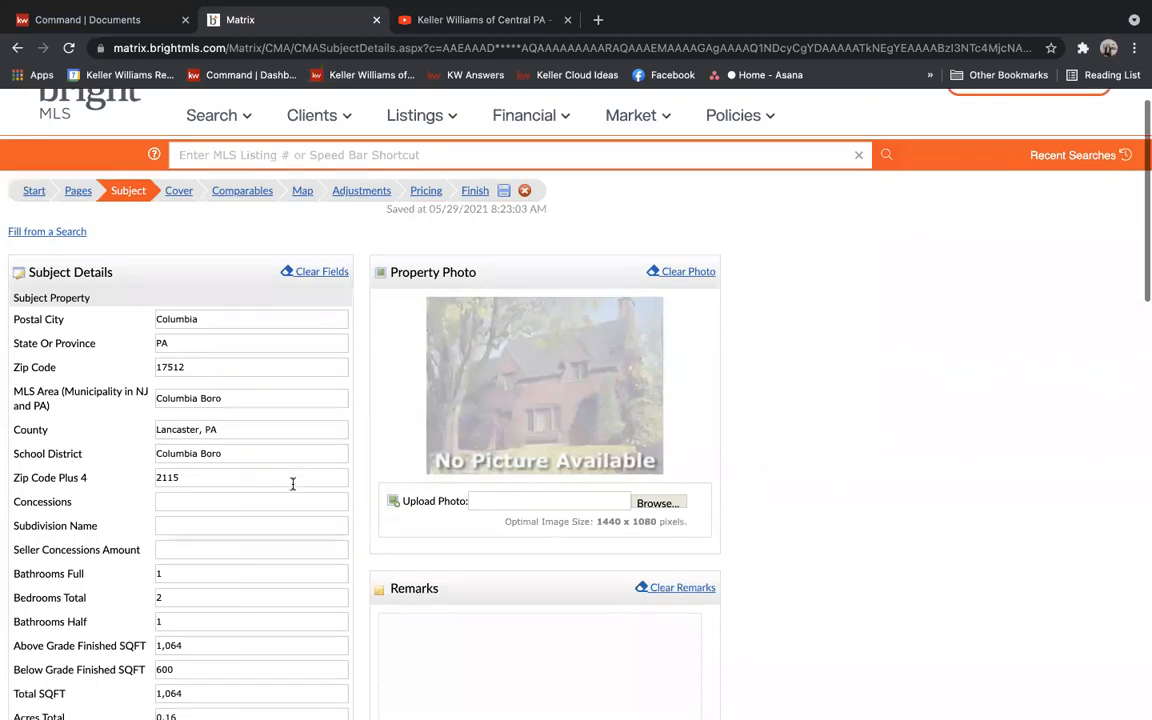
scroll(293, 484, down, 1)
scroll(293, 484, up, 2)
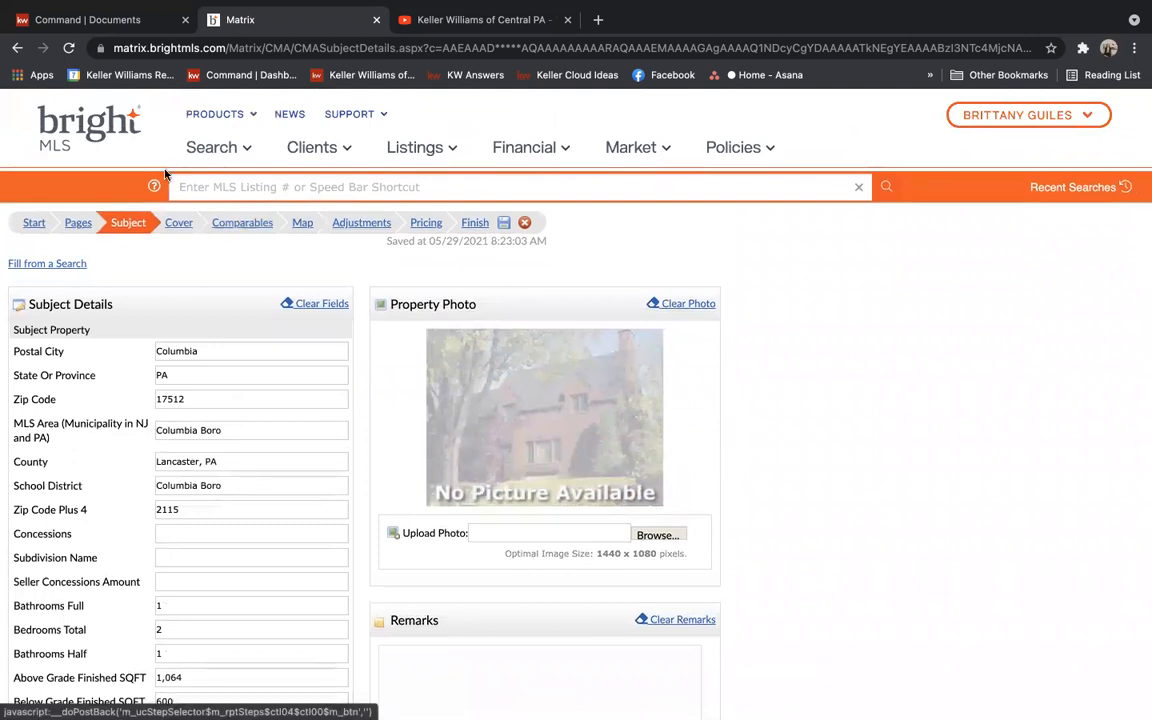
mouse_move(225, 147)
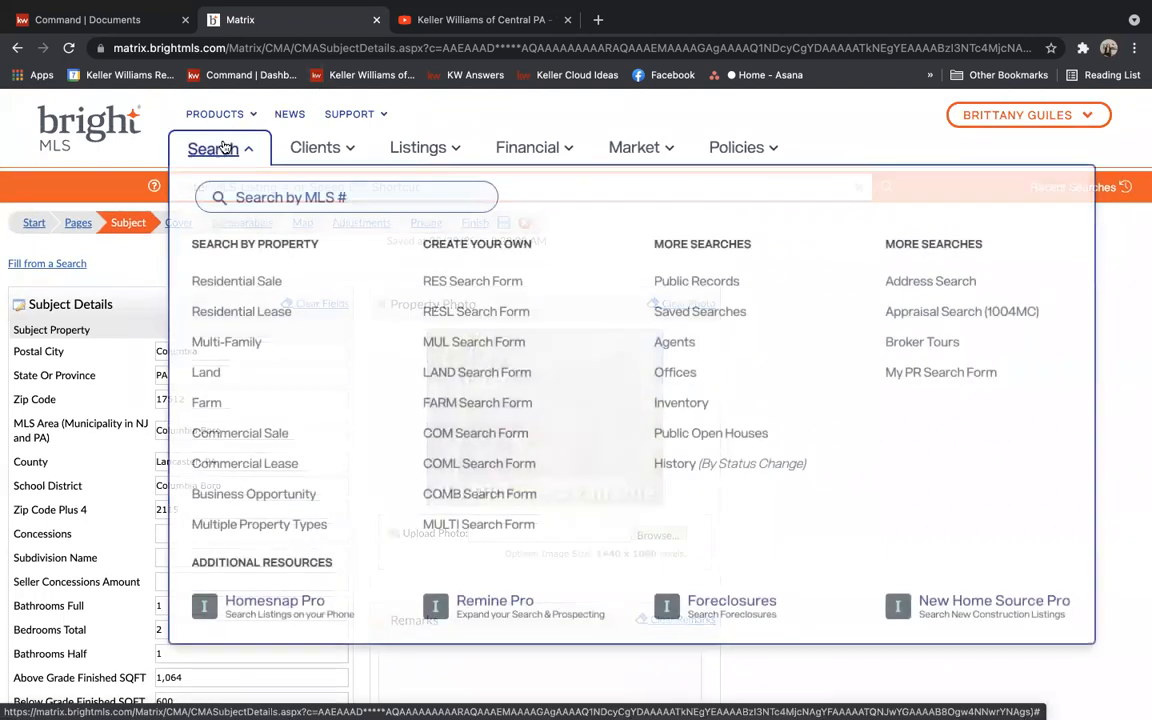
click(249, 283)
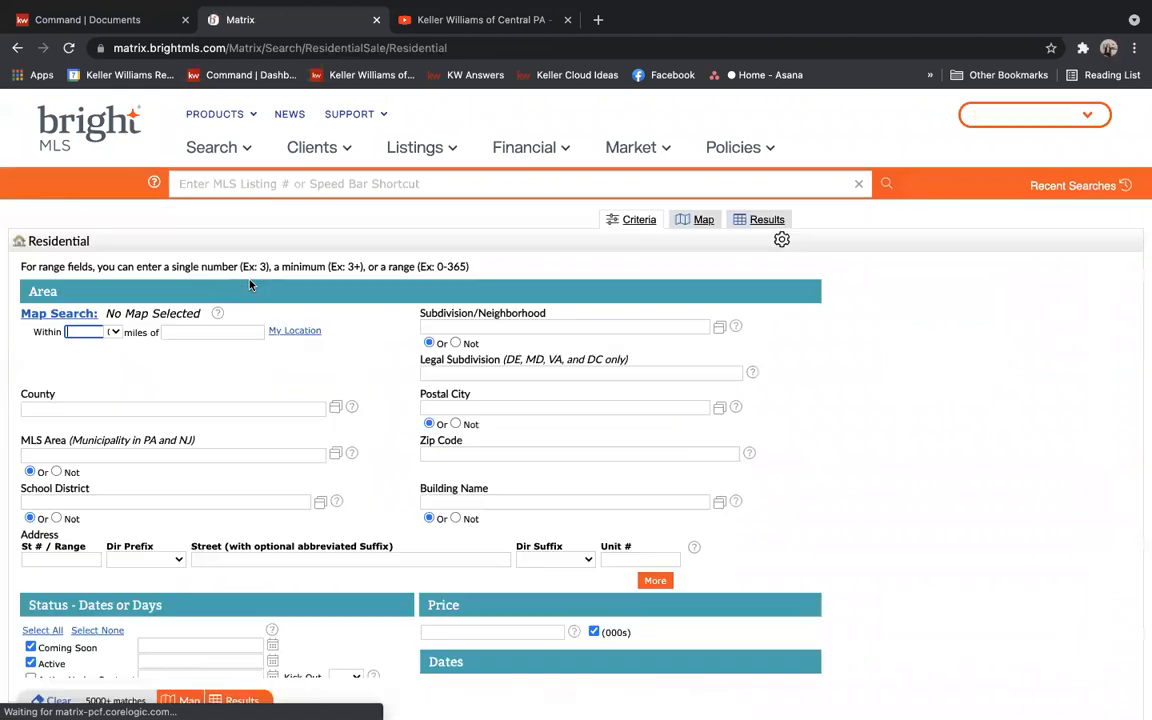
click(110, 333)
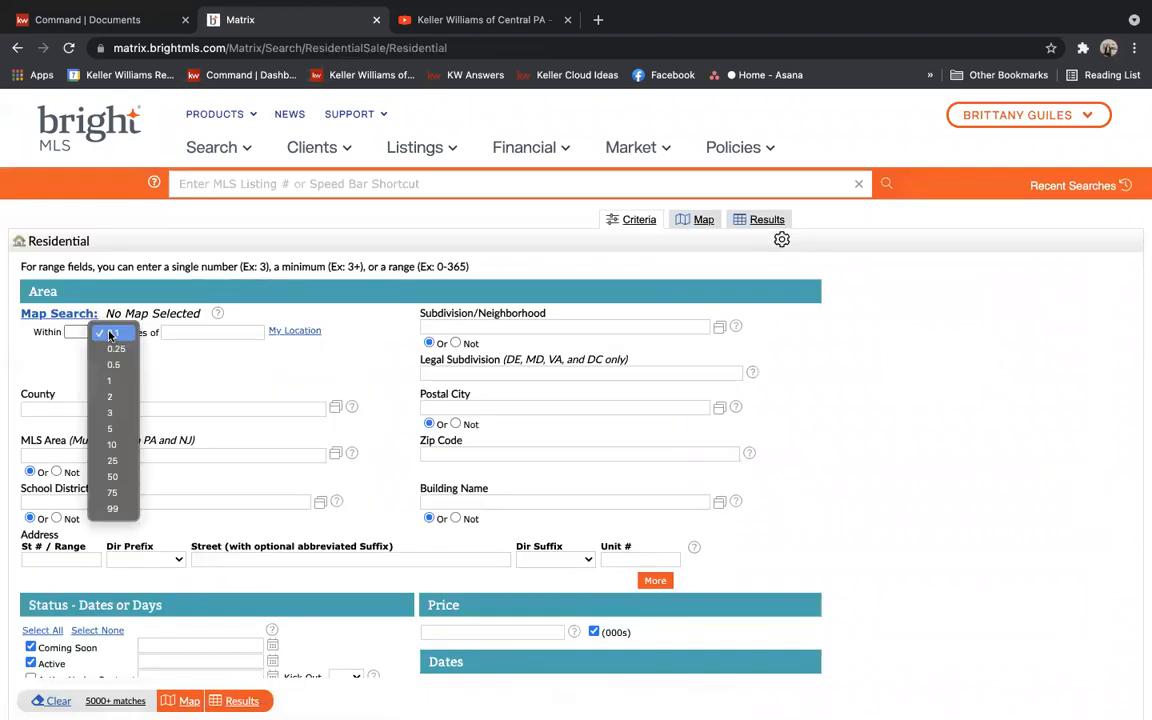
click(110, 412)
click(192, 331)
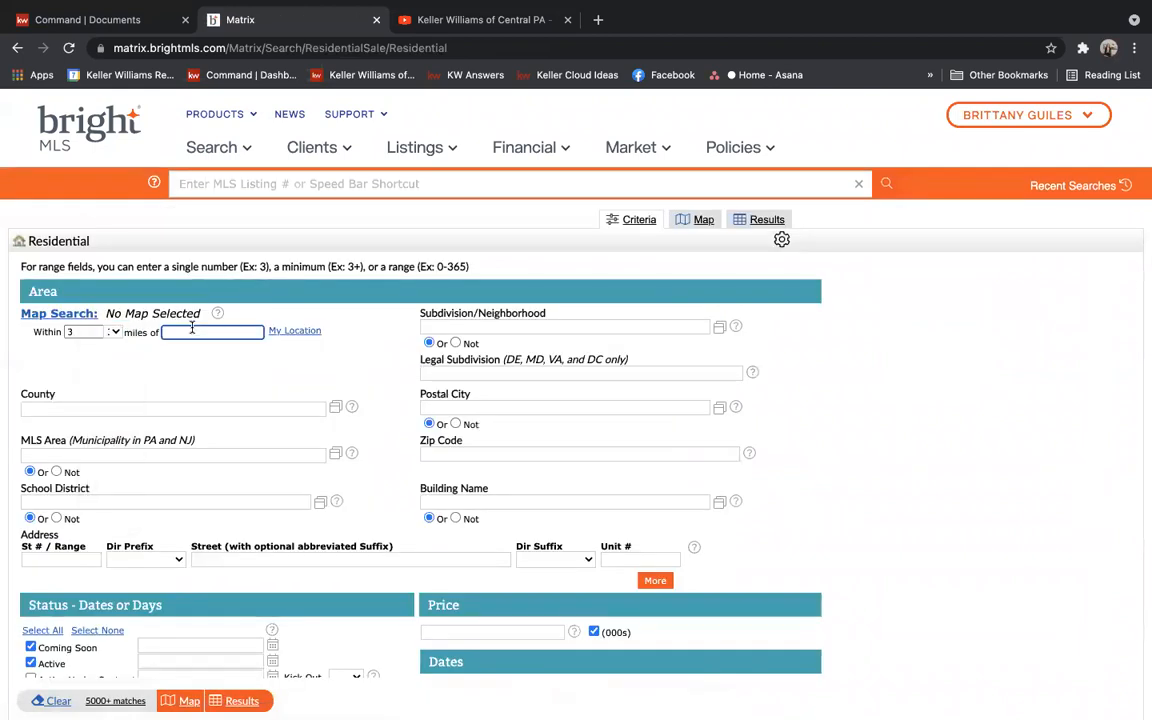
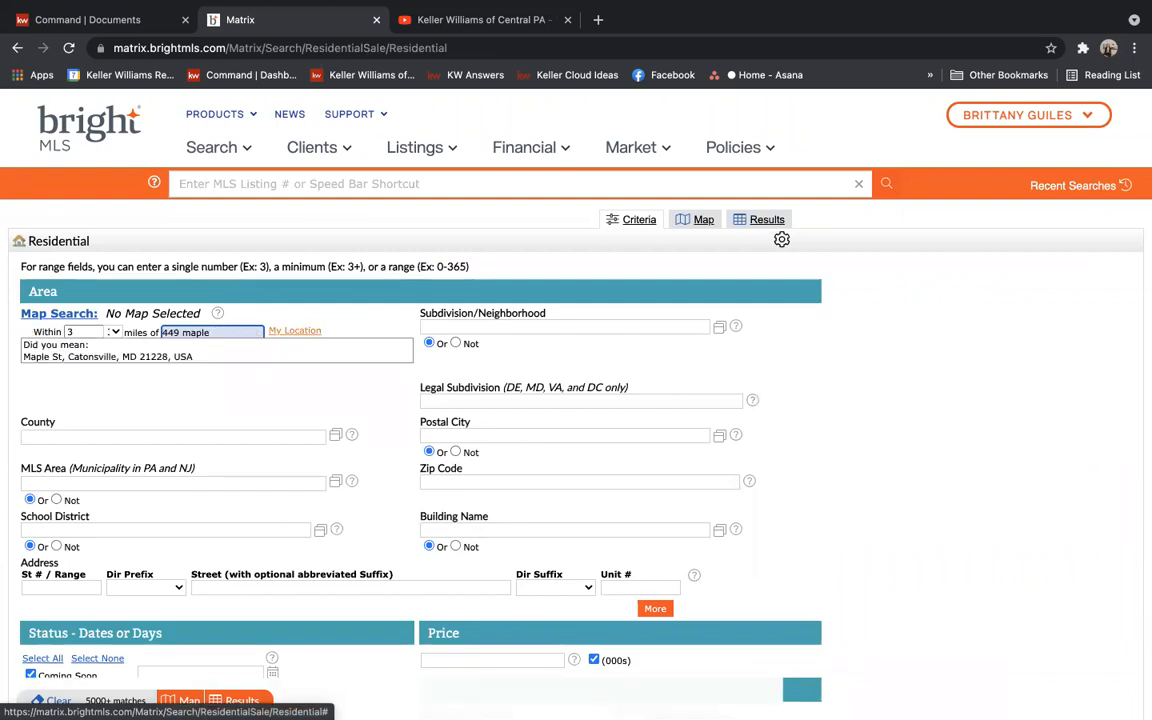
text(, columb)
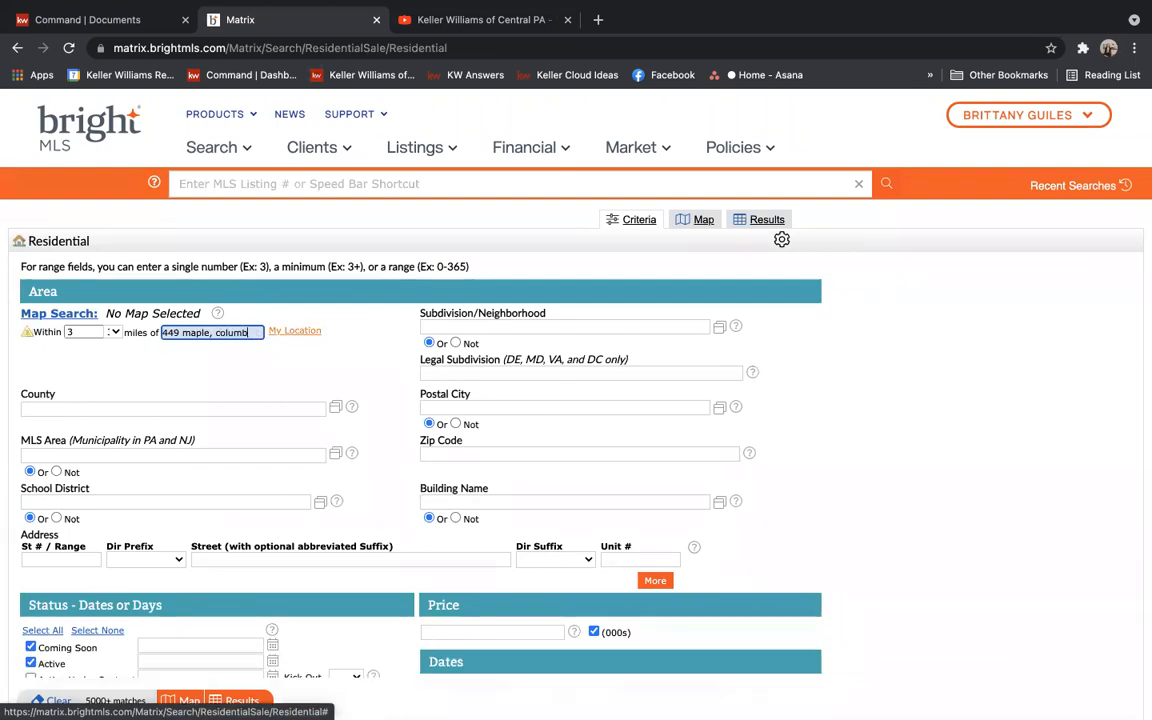
text(ia, pa)
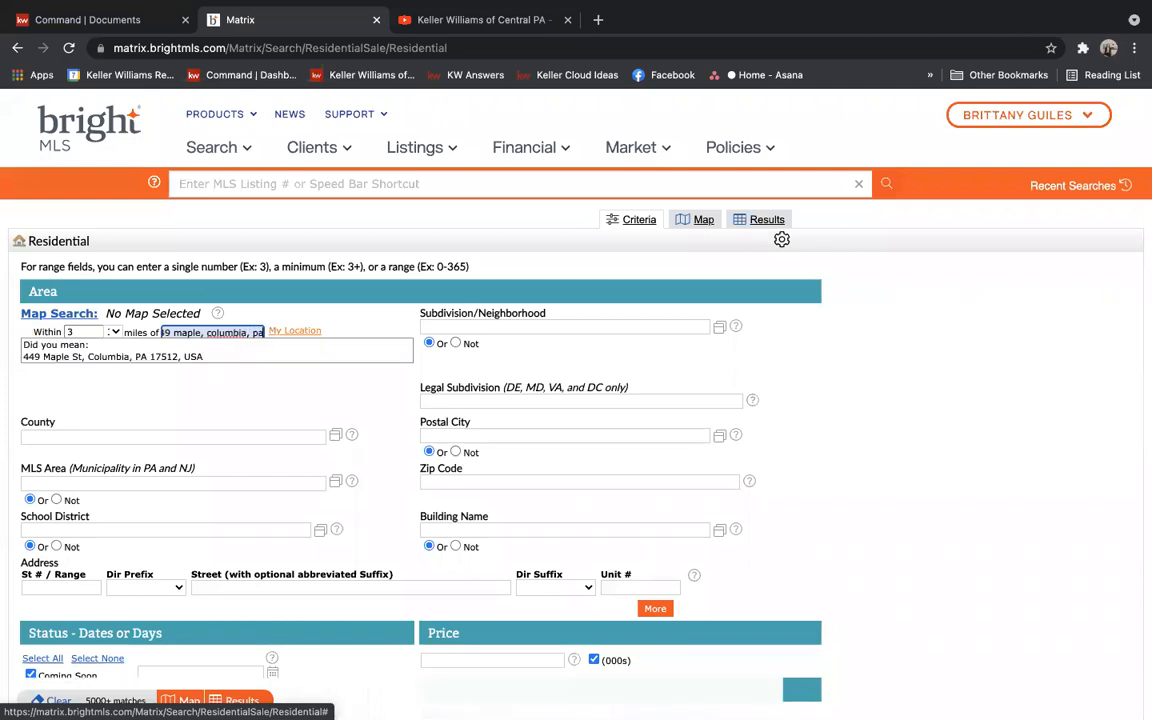
click(200, 356)
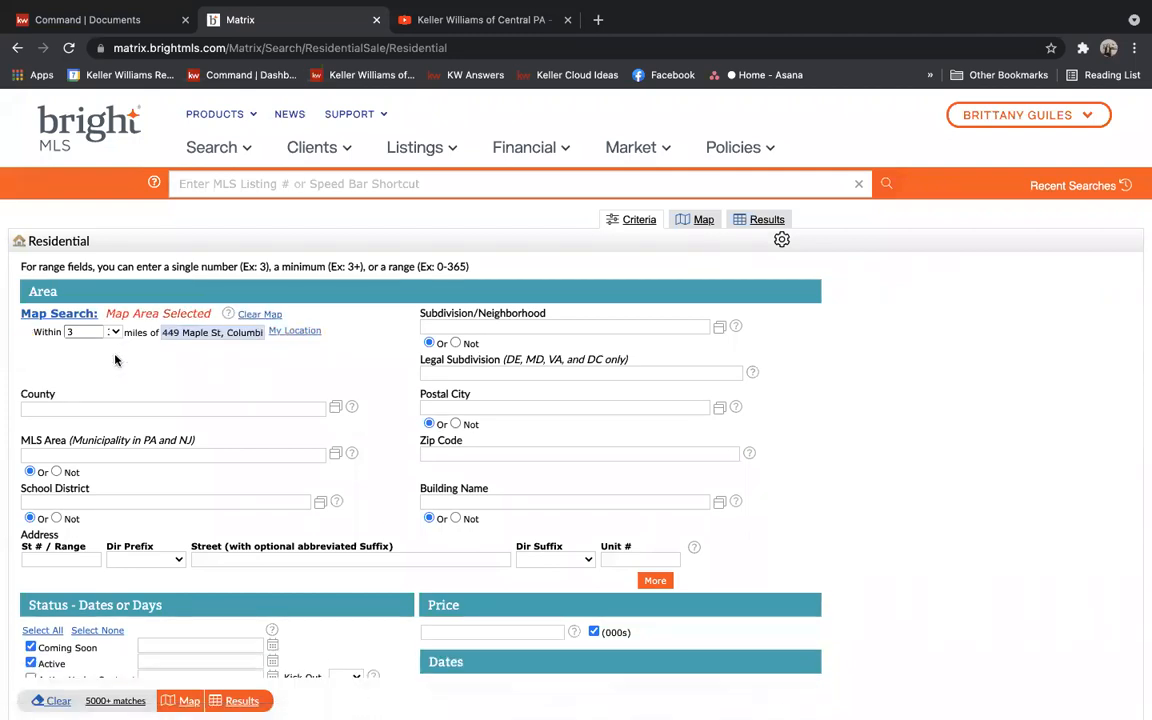
scroll(181, 371, down, 2)
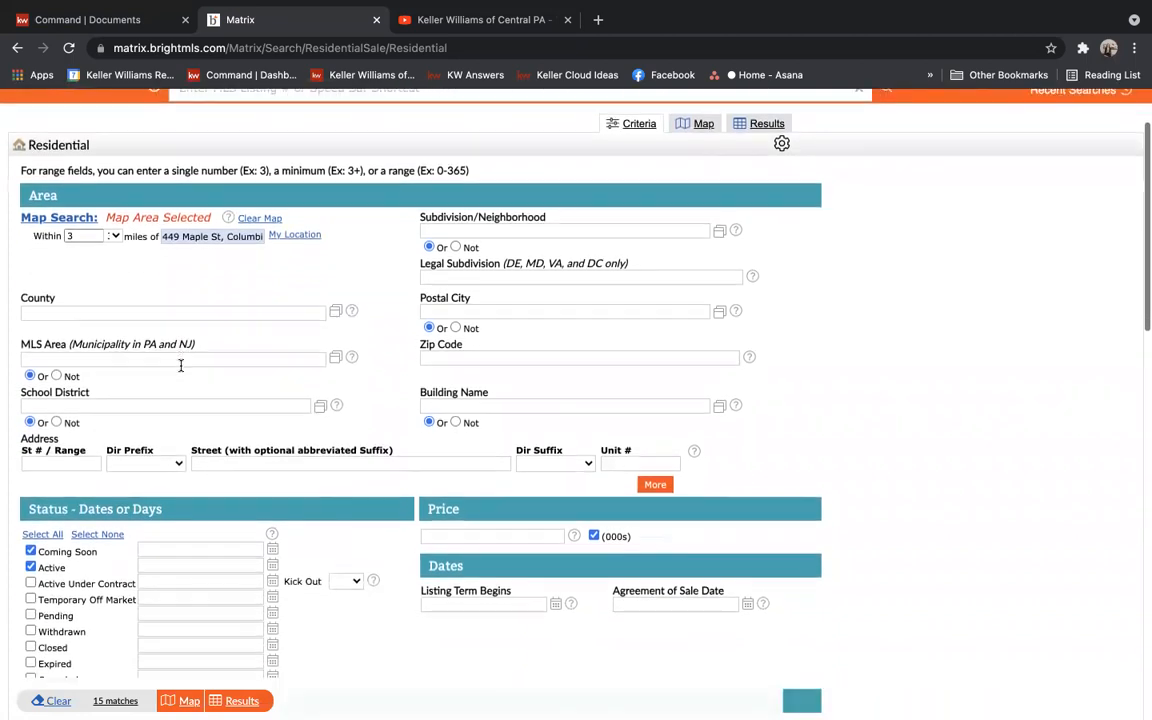
click(113, 238)
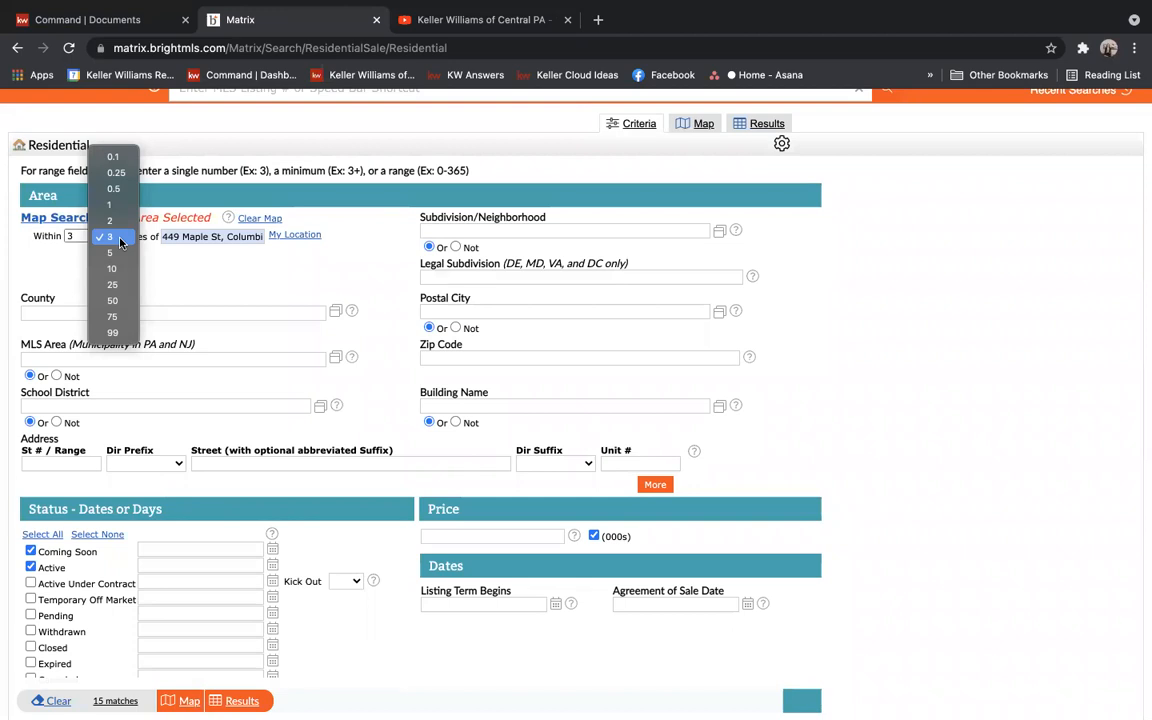
click(288, 281)
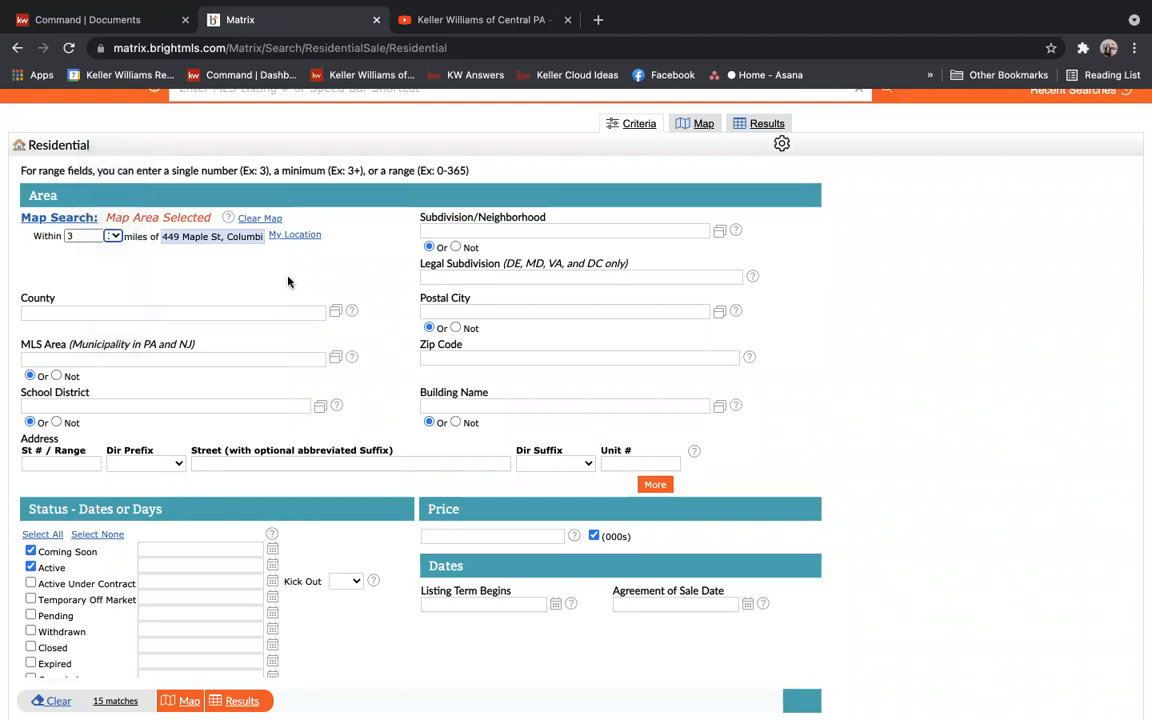
click(815, 429)
scroll(815, 429, down, 3)
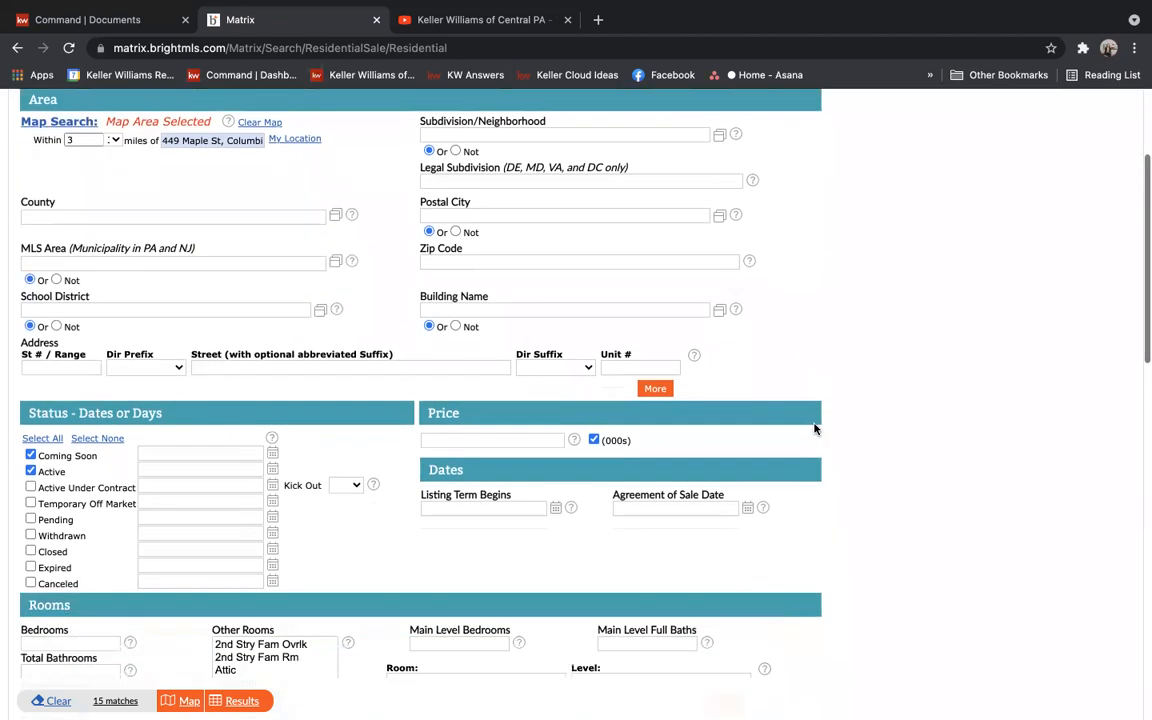
scroll(815, 429, down, 2)
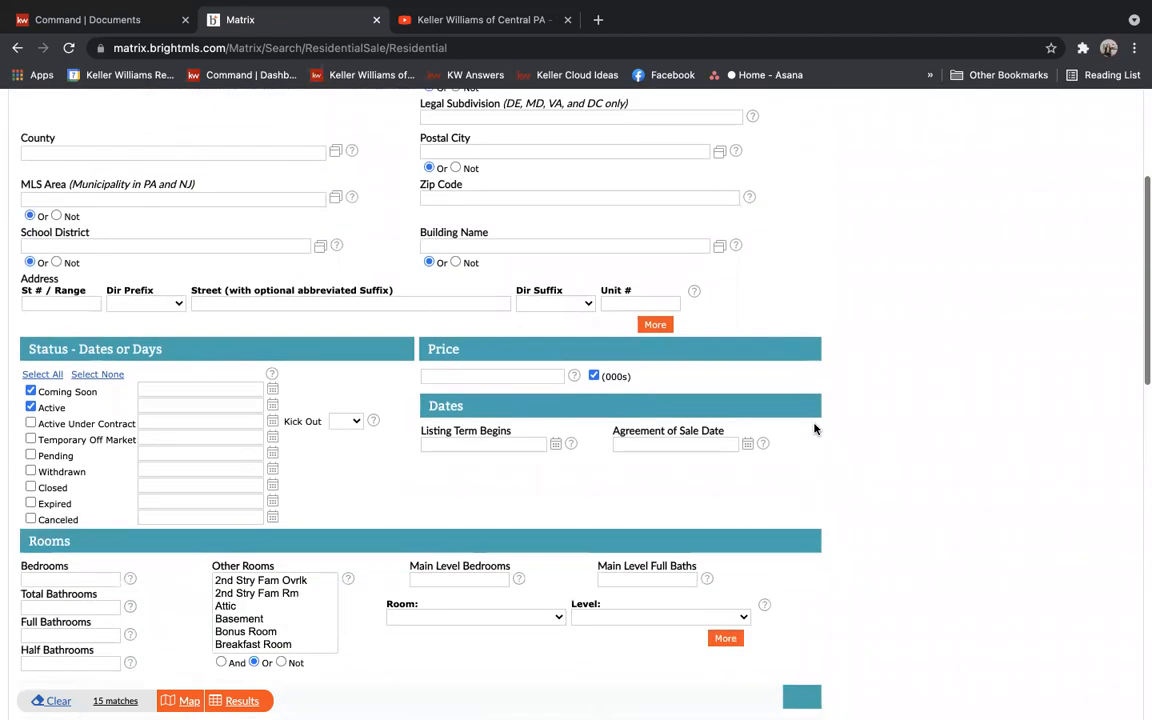
scroll(815, 429, down, 1)
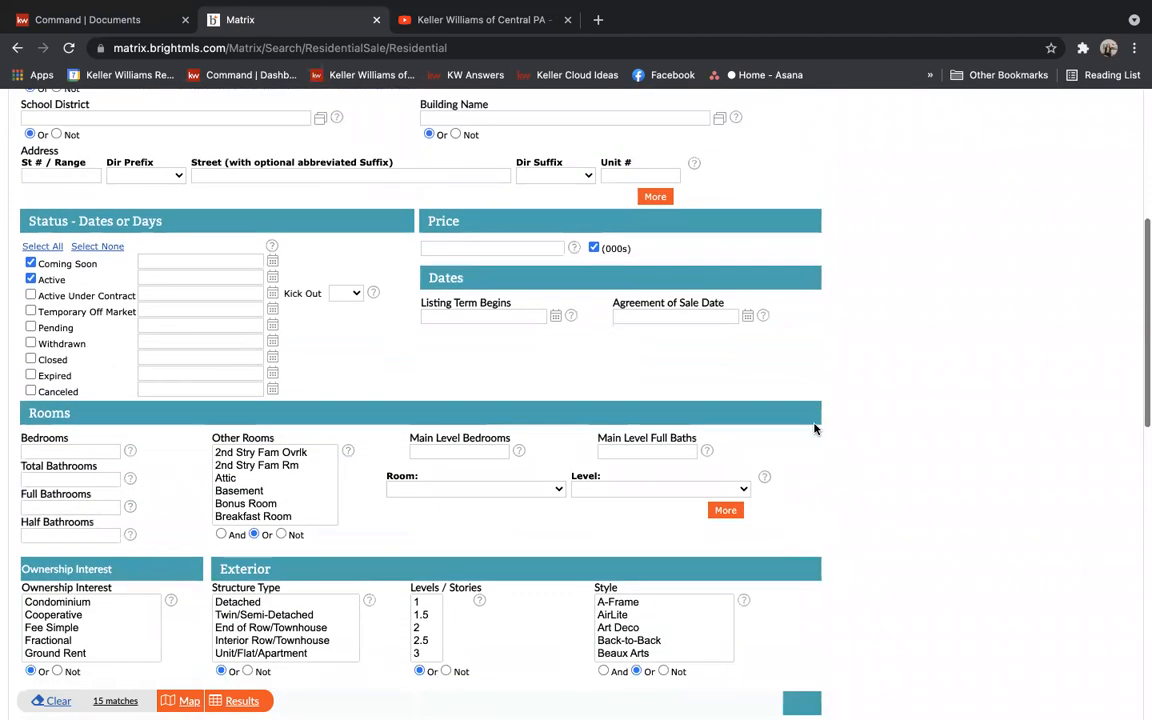
Include Closed, Expired and Withdrawn listings, each within 0-800 days
click(30, 359)
click(183, 357)
key(BackSpace)
key(BackSpace)
key(BackSpace)
text(800)
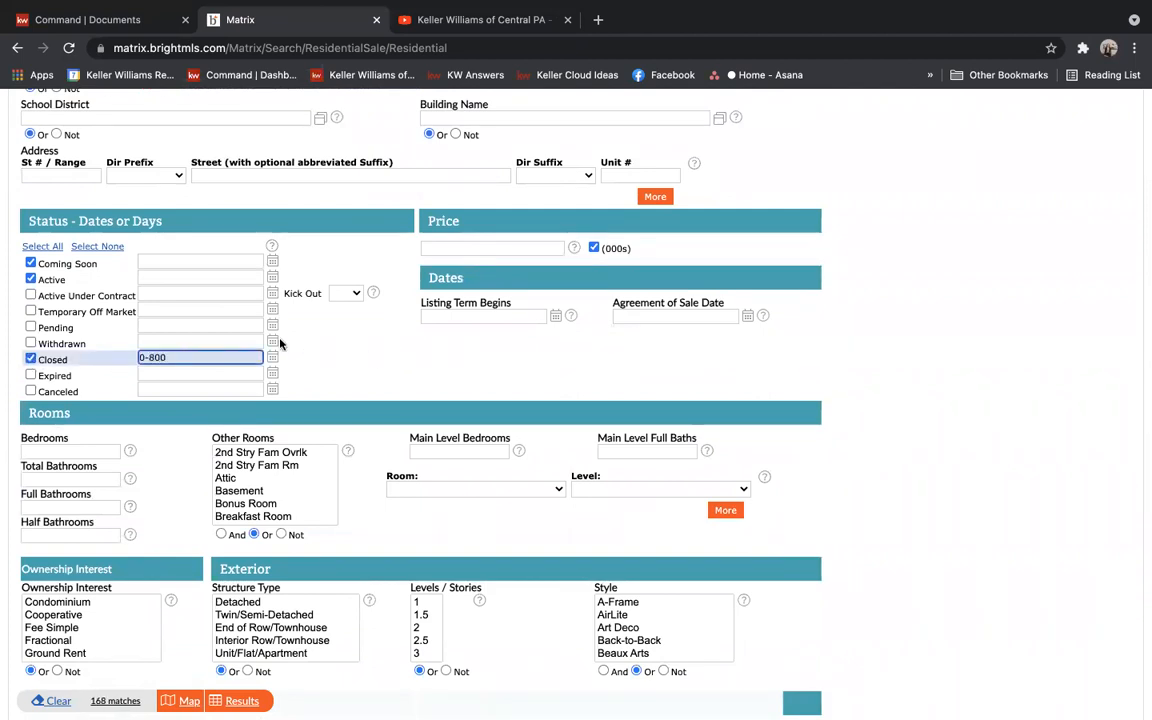
click(30, 375)
key(BackSpace)
key(BackSpace)
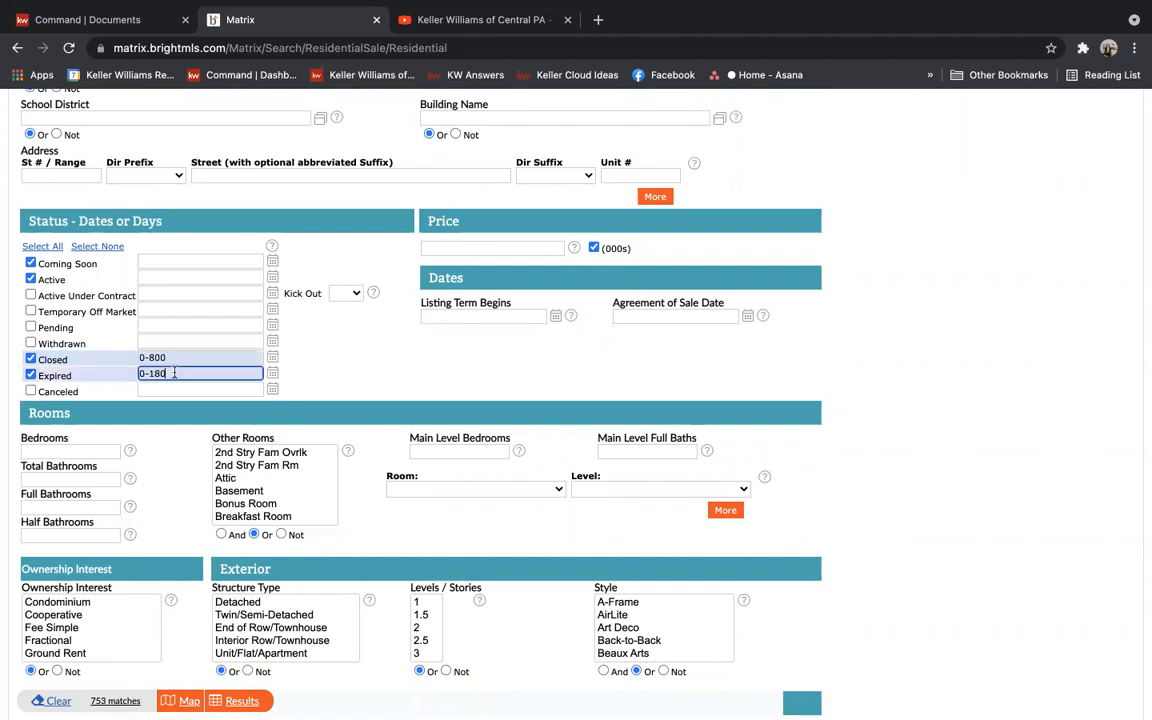
text(800)
click(30, 343)
click(192, 343)
key(BackSpace)
key(BackSpace)
key(BackSpace)
text(800)
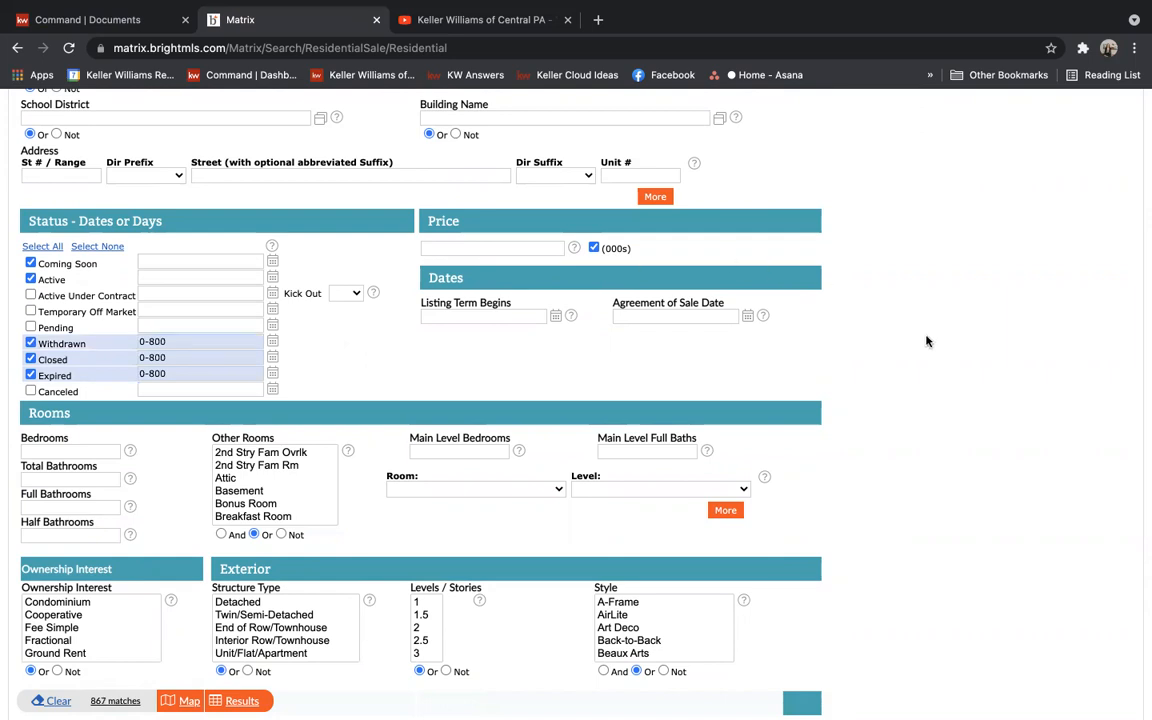
Limit the structure type to Detached and the levels to one story
scroll(926, 341, down, 3)
scroll(926, 341, down, 1)
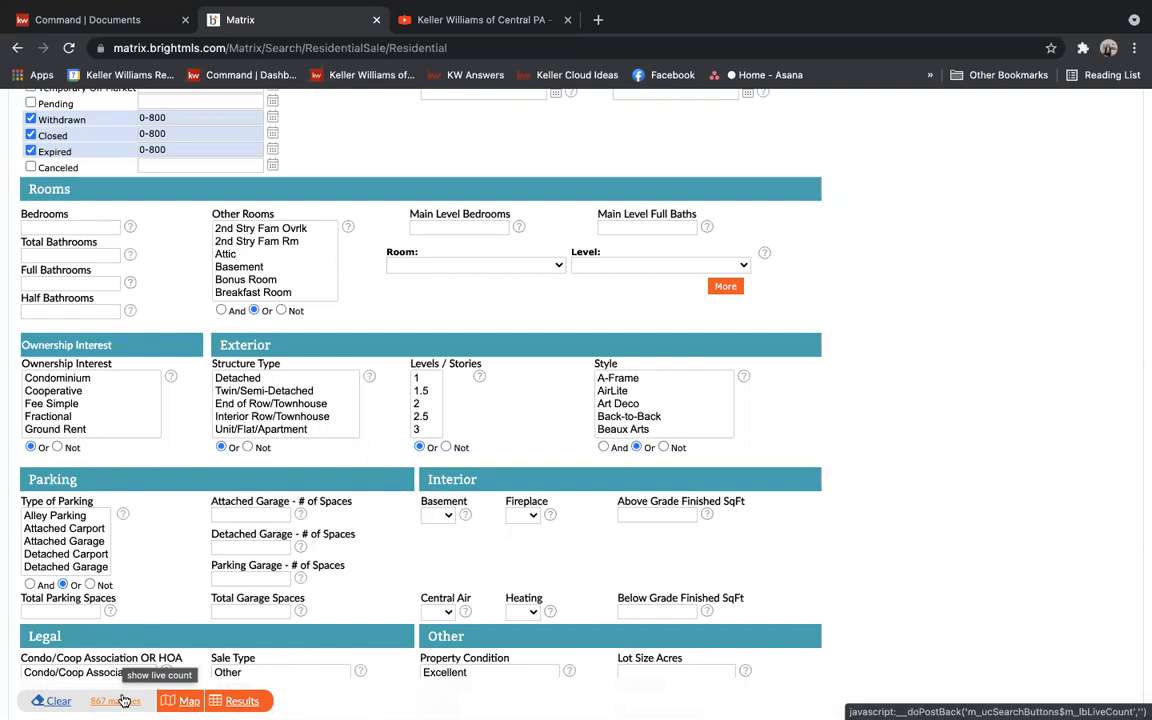
mouse_move(243, 379)
mouse_down()
mouse_move(283, 393)
mouse_move(235, 380)
mouse_up()
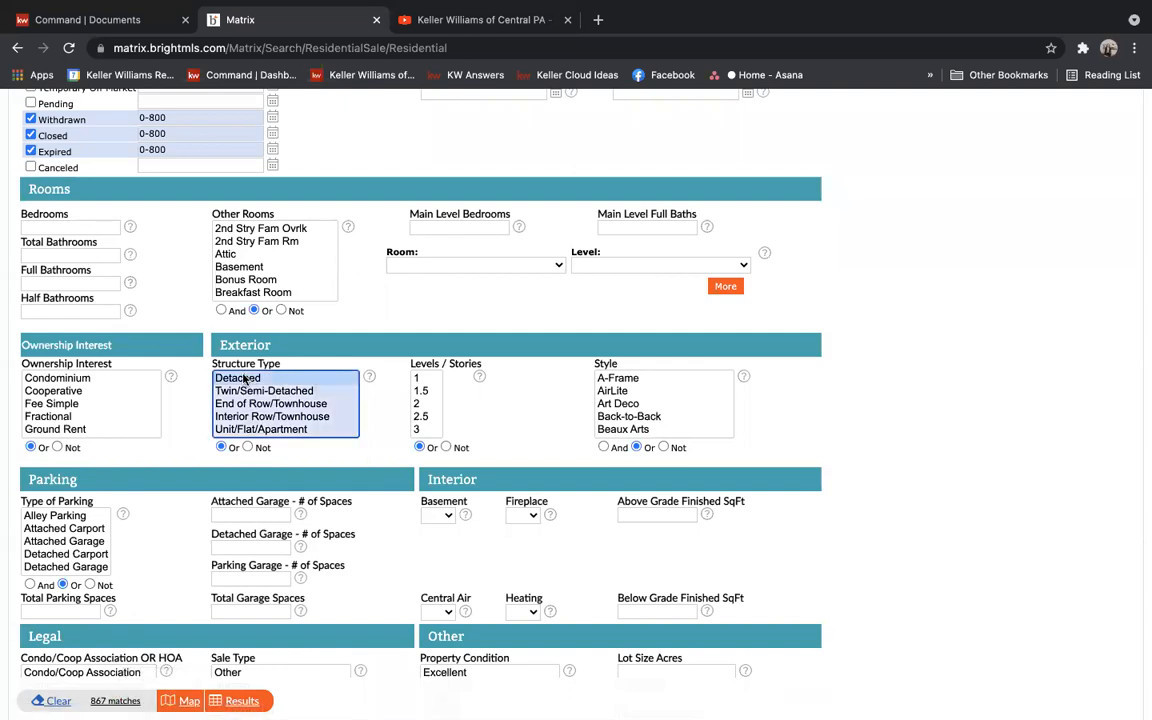
click(424, 377)
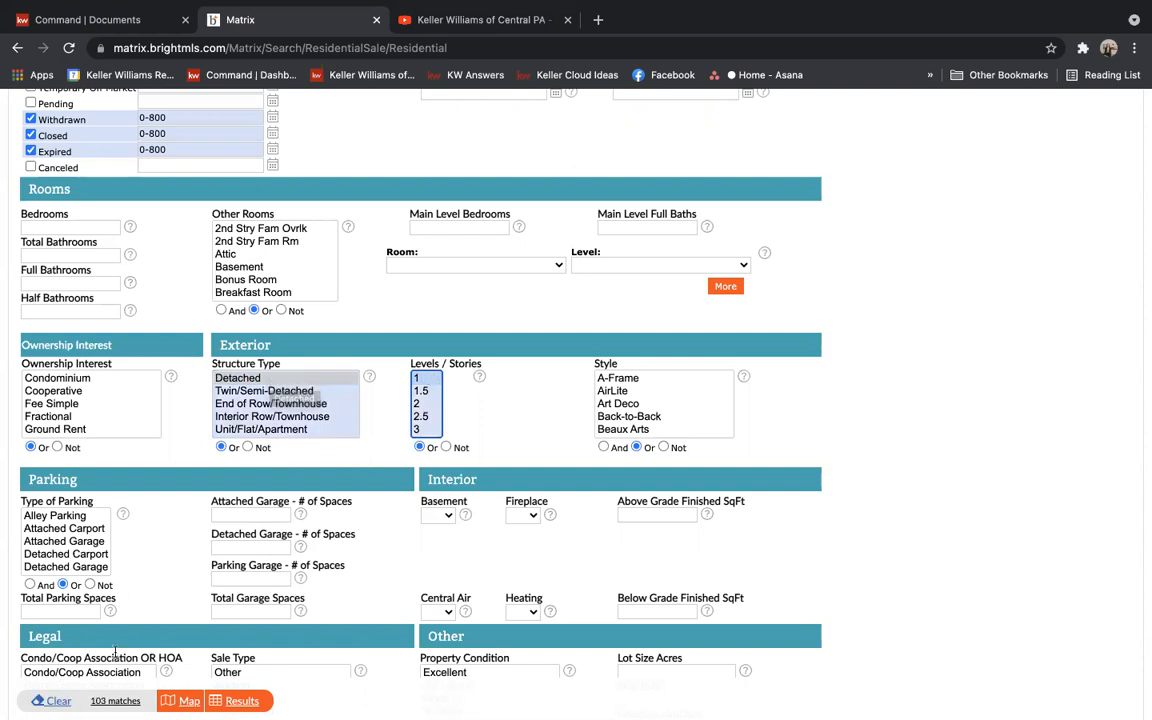
click(815, 557)
scroll(815, 555, down, 3)
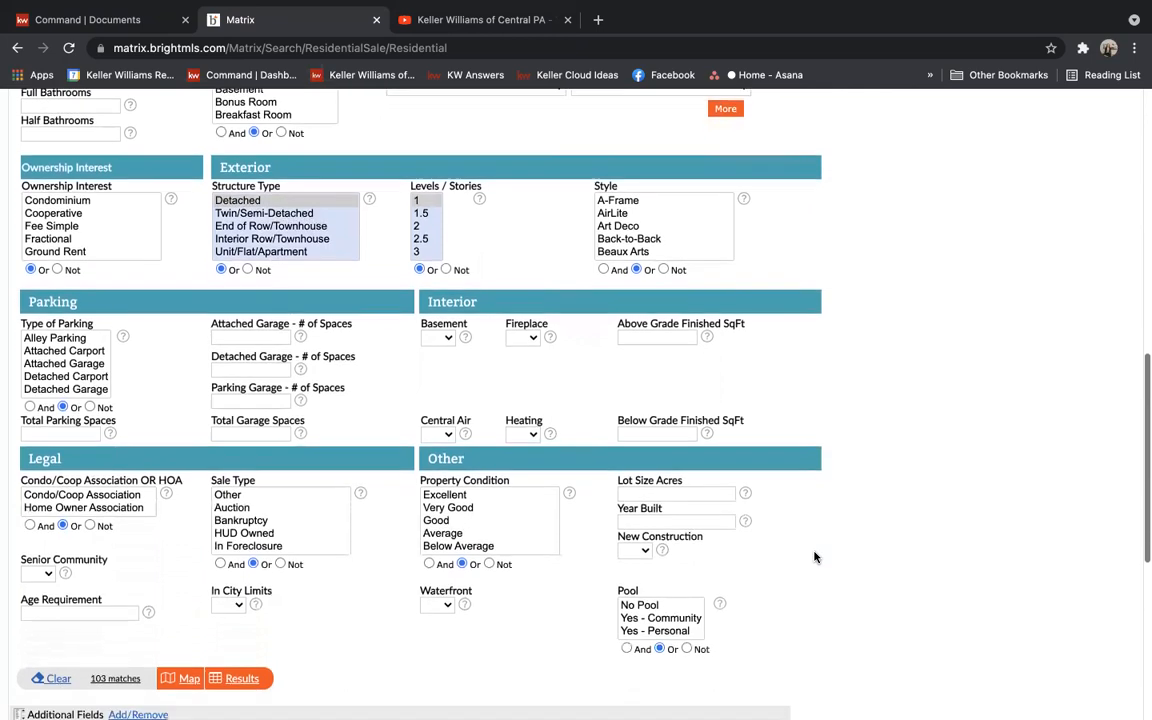
Set above-grade finished area to 800-1200 sq ft and lot size to 0-.5 acres
click(655, 322)
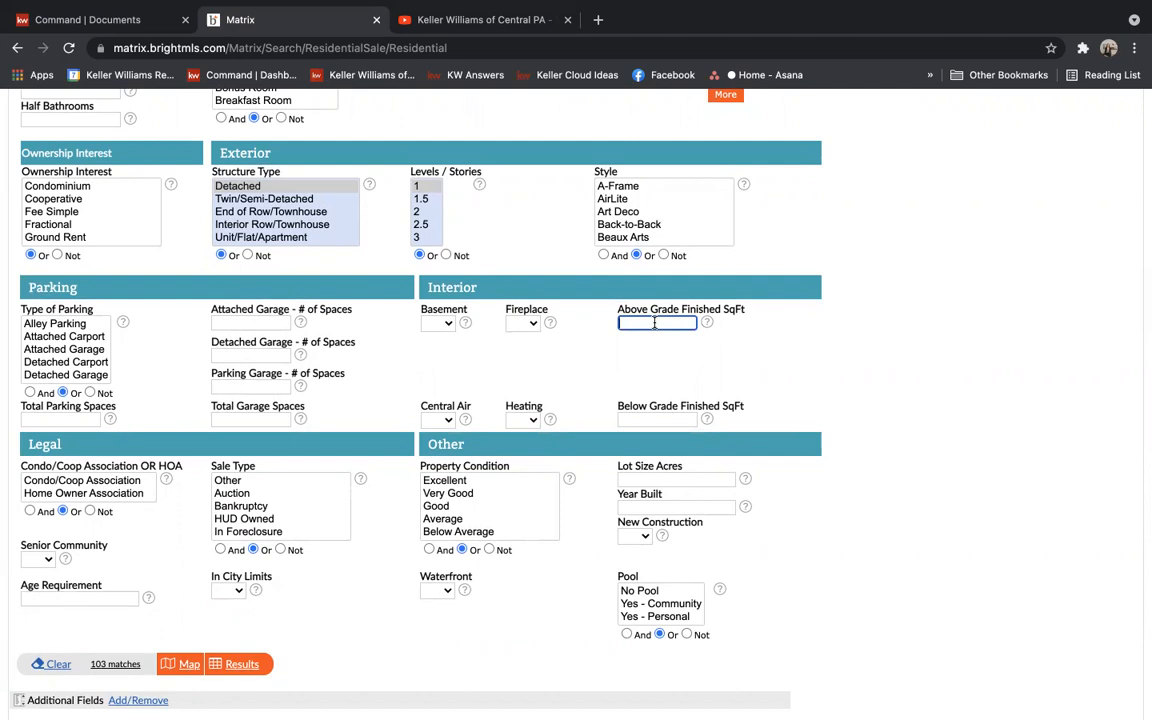
text(800-1200)
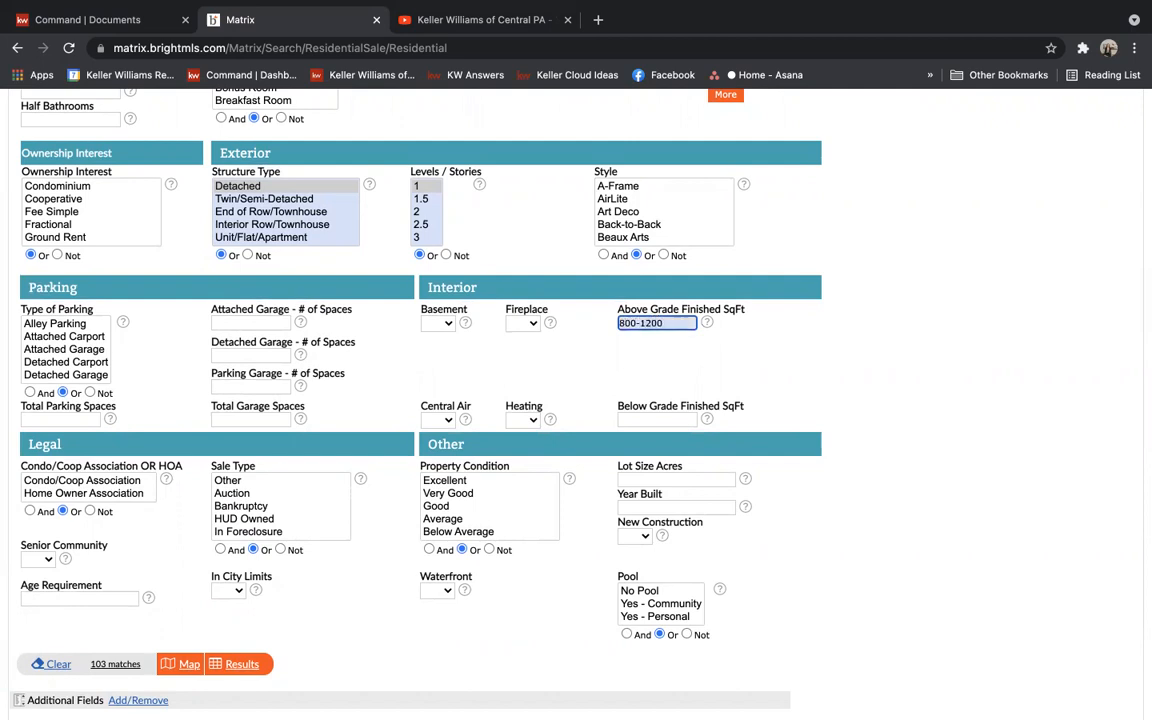
click(946, 349)
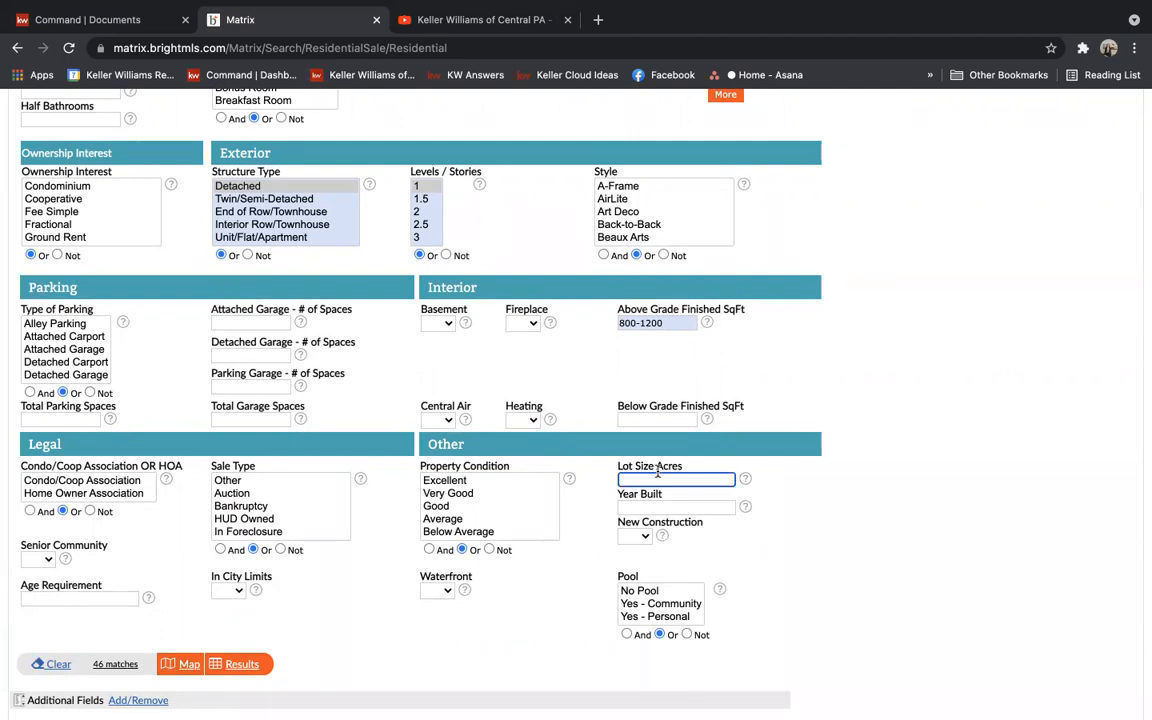
text(0-1)
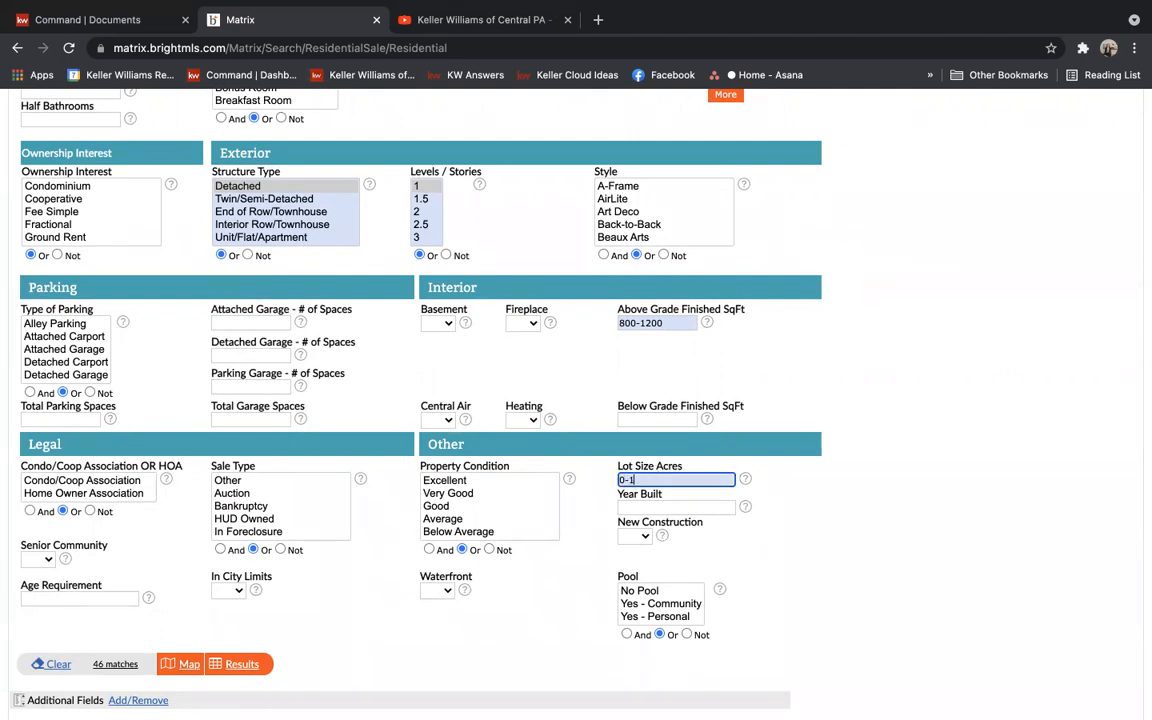
click(1043, 576)
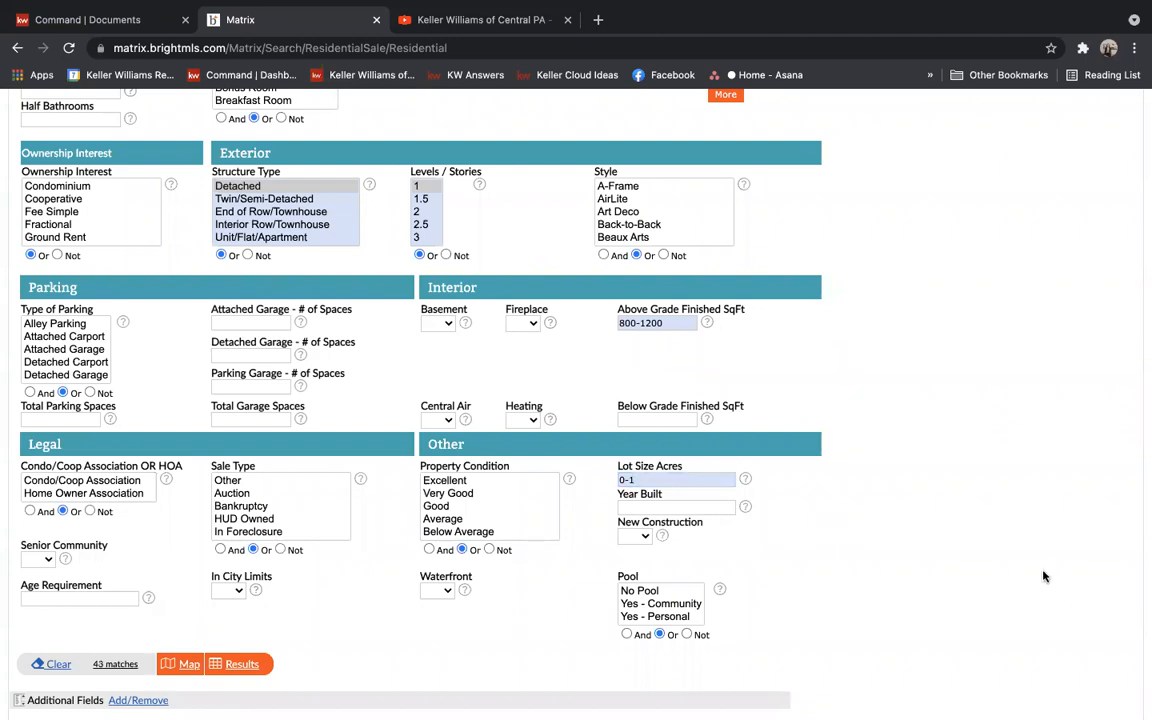
triple_click(672, 479)
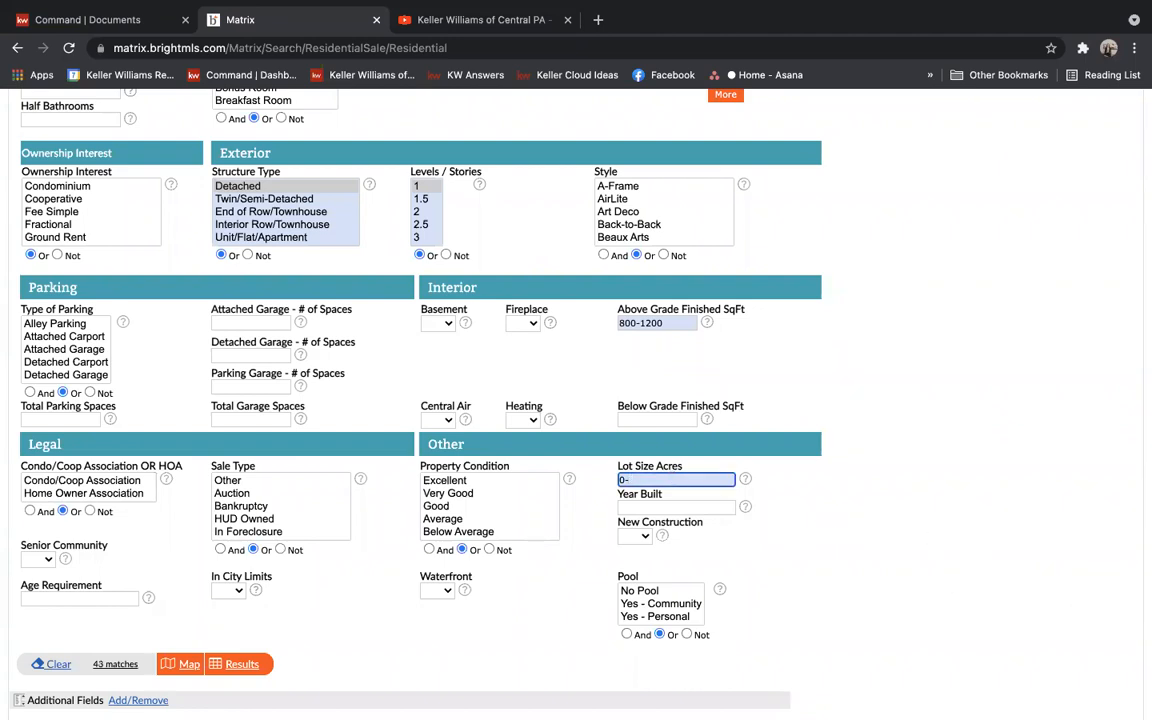
click(1031, 504)
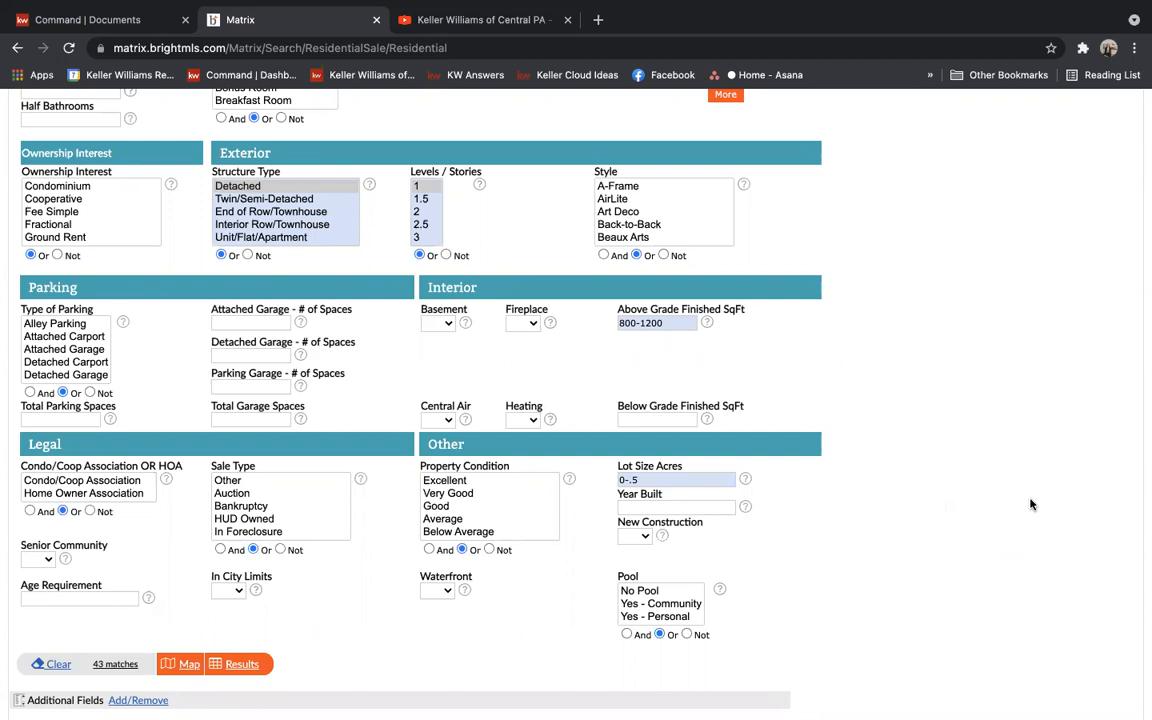
Set Basement to Yes, narrowing the matches to 32
scroll(1031, 504, up, 5)
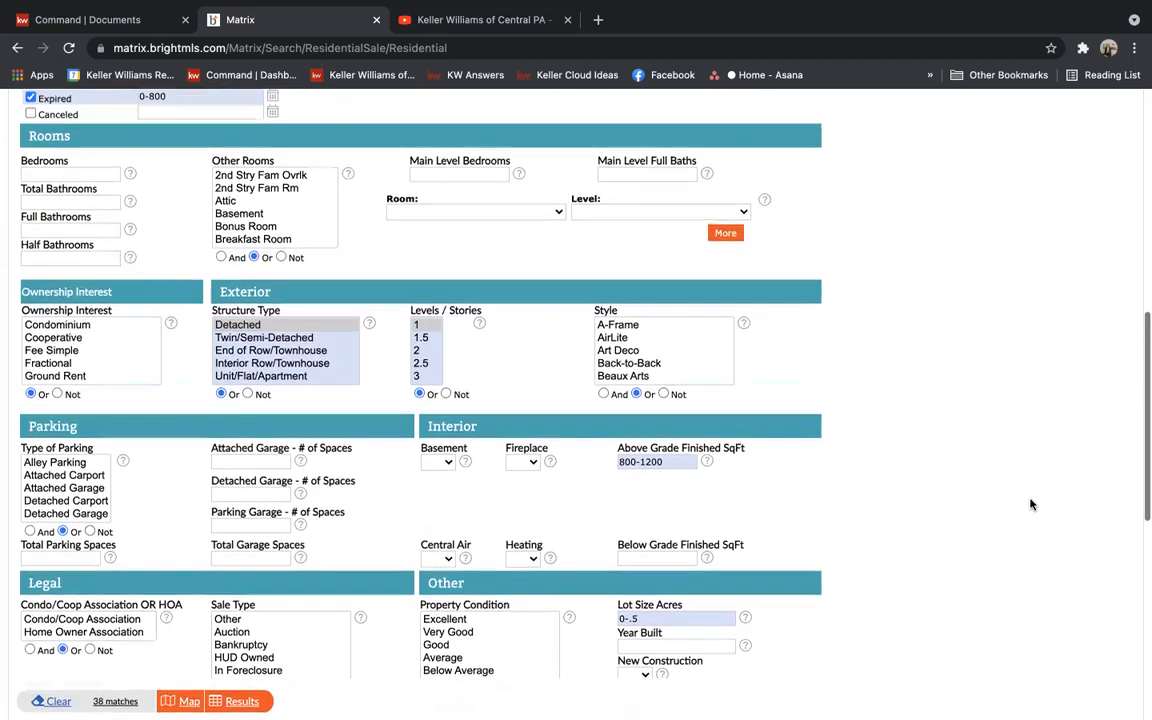
scroll(1031, 504, up, 3)
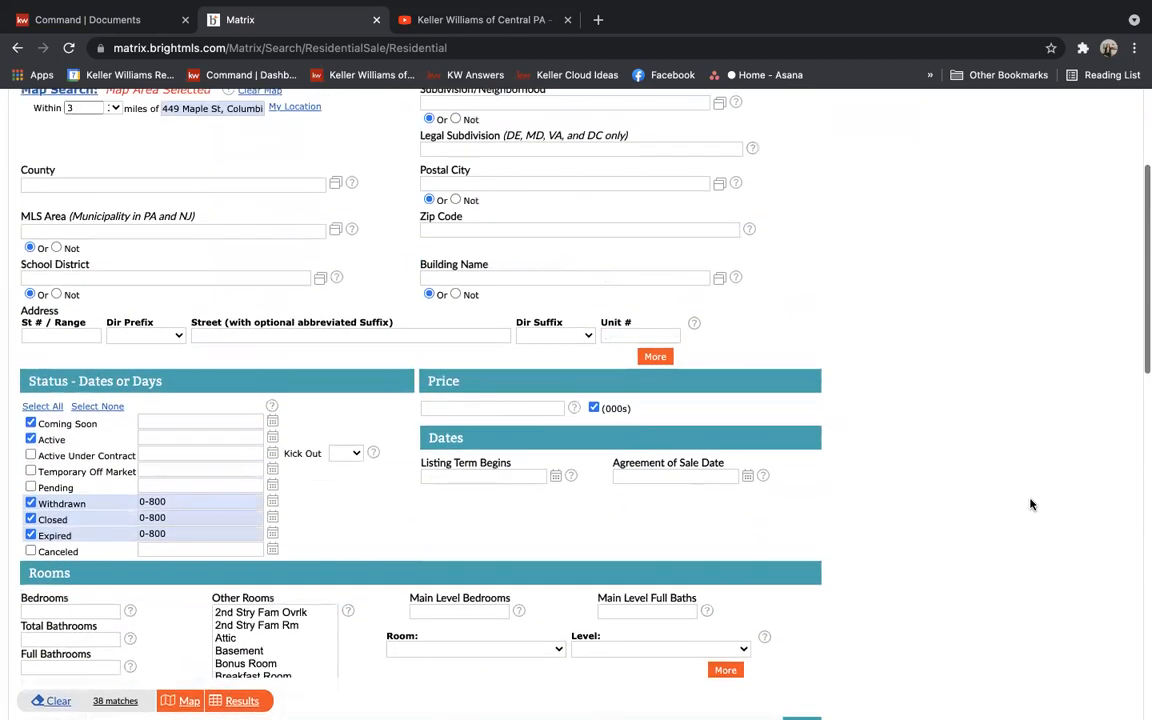
scroll(1031, 504, down, 8)
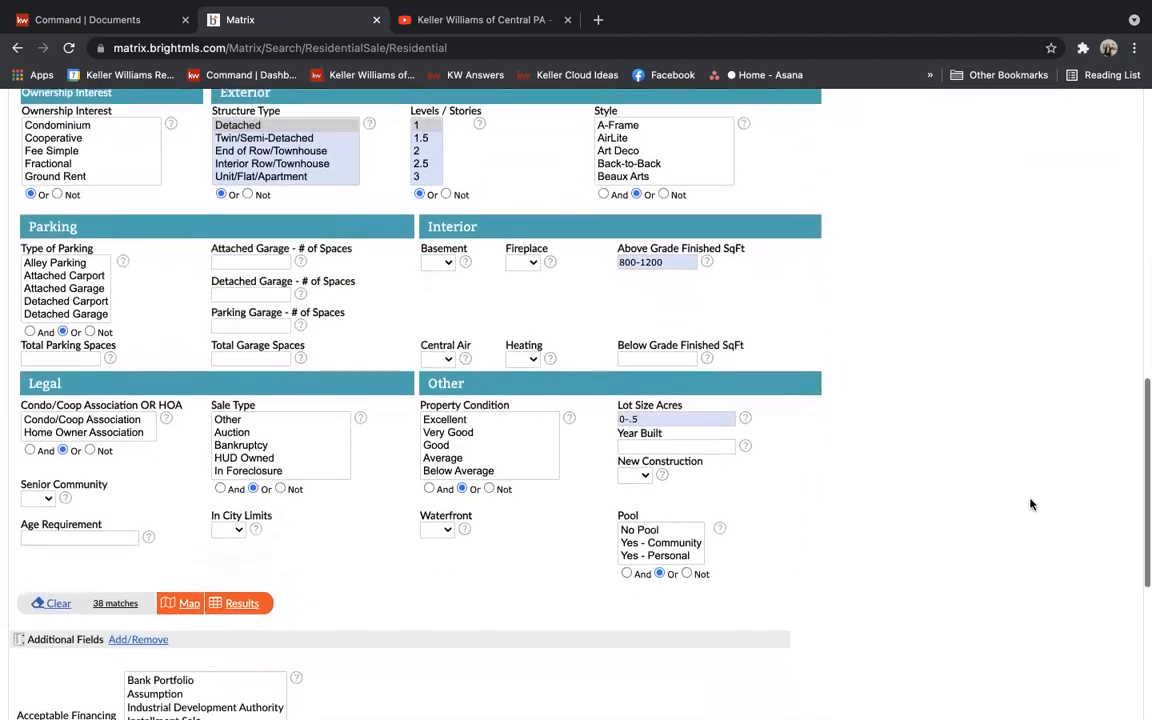
click(438, 262)
click(440, 280)
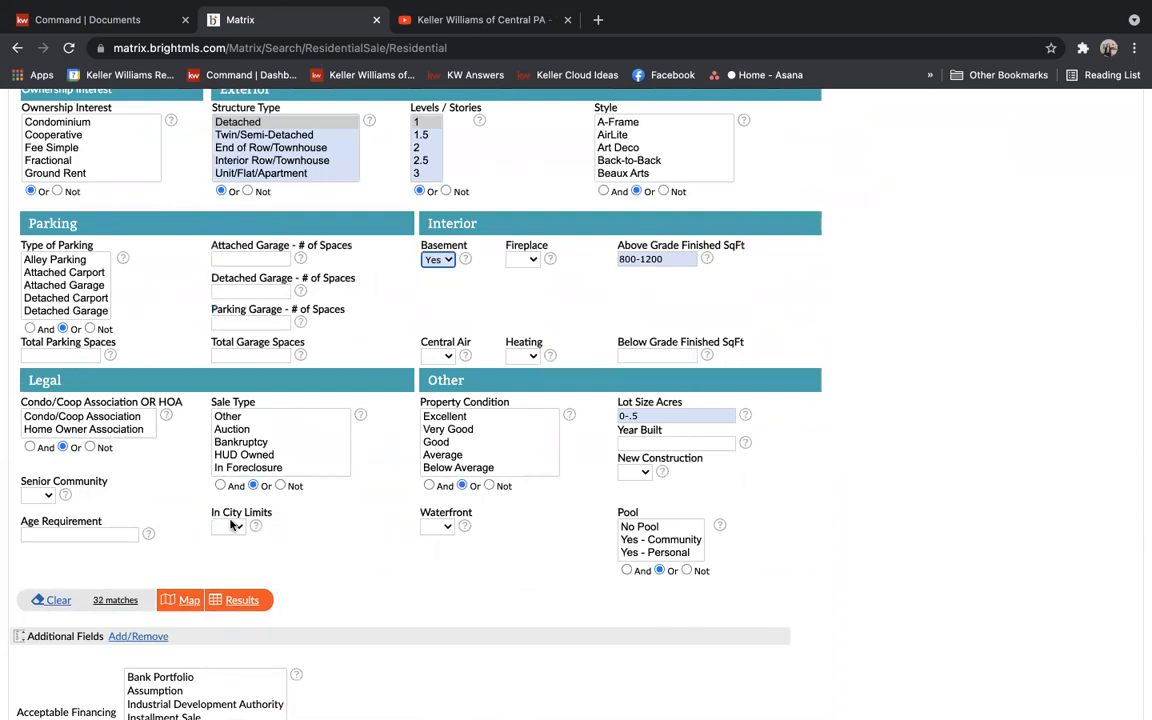
Show the 32 results and sort them by Distance, nearest first
click(250, 601)
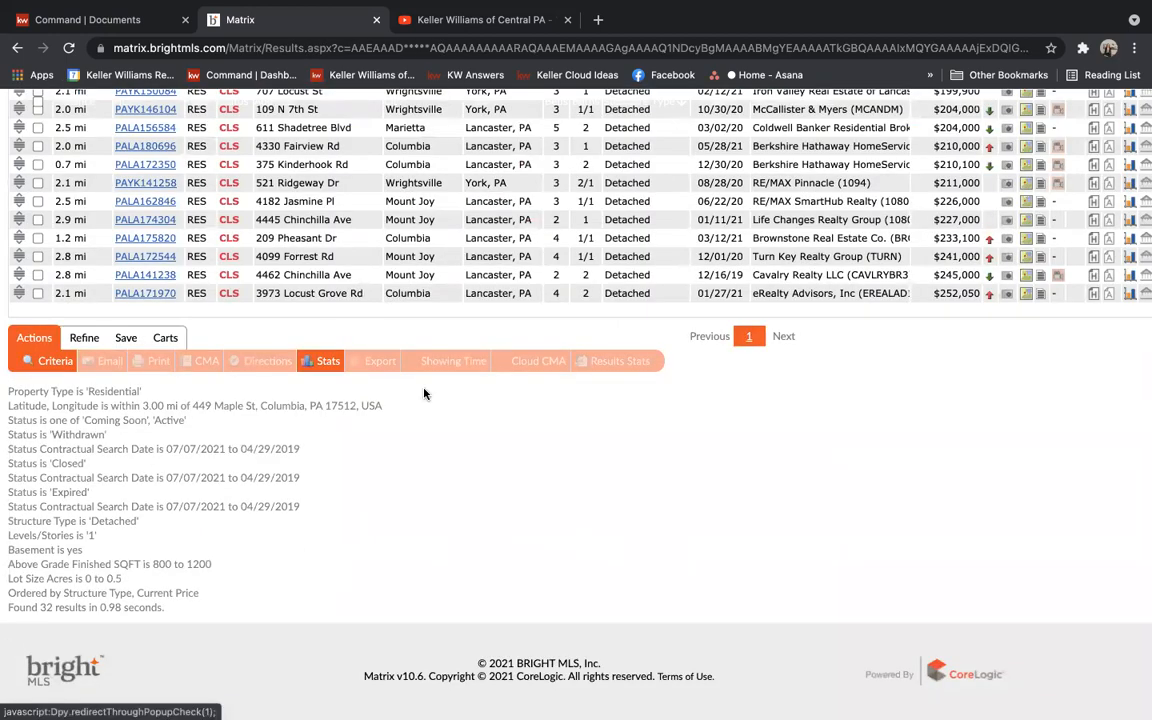
scroll(381, 347, up, 3)
scroll(442, 364, up, 4)
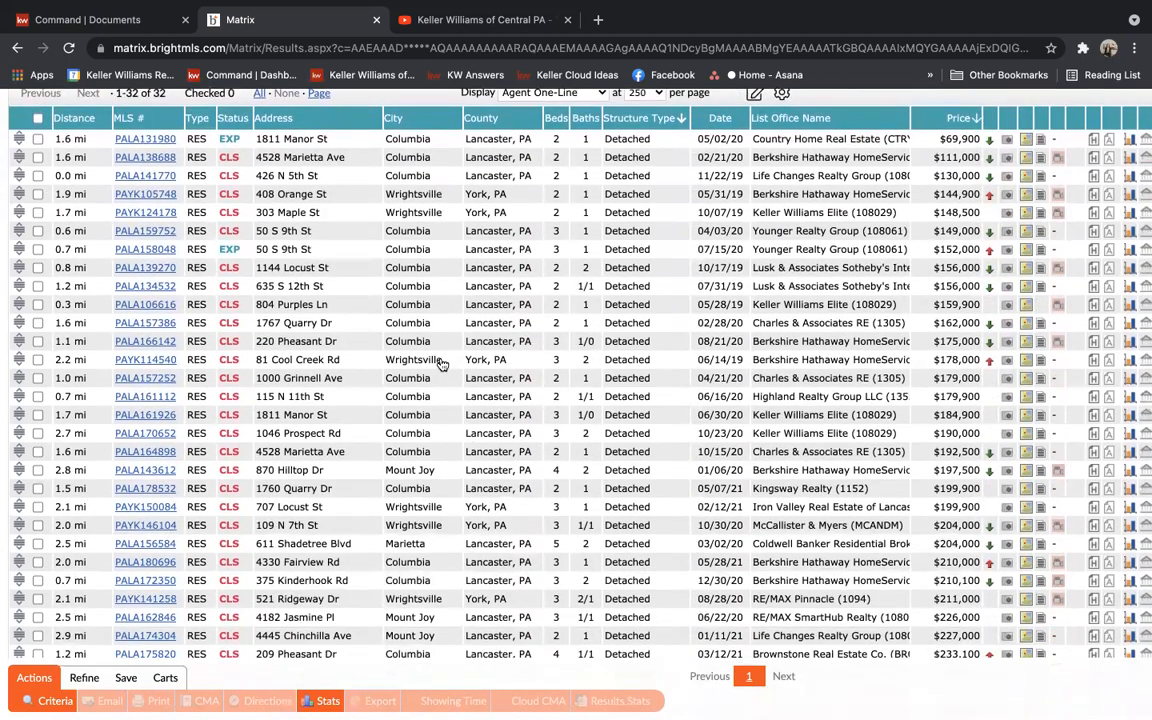
click(75, 120)
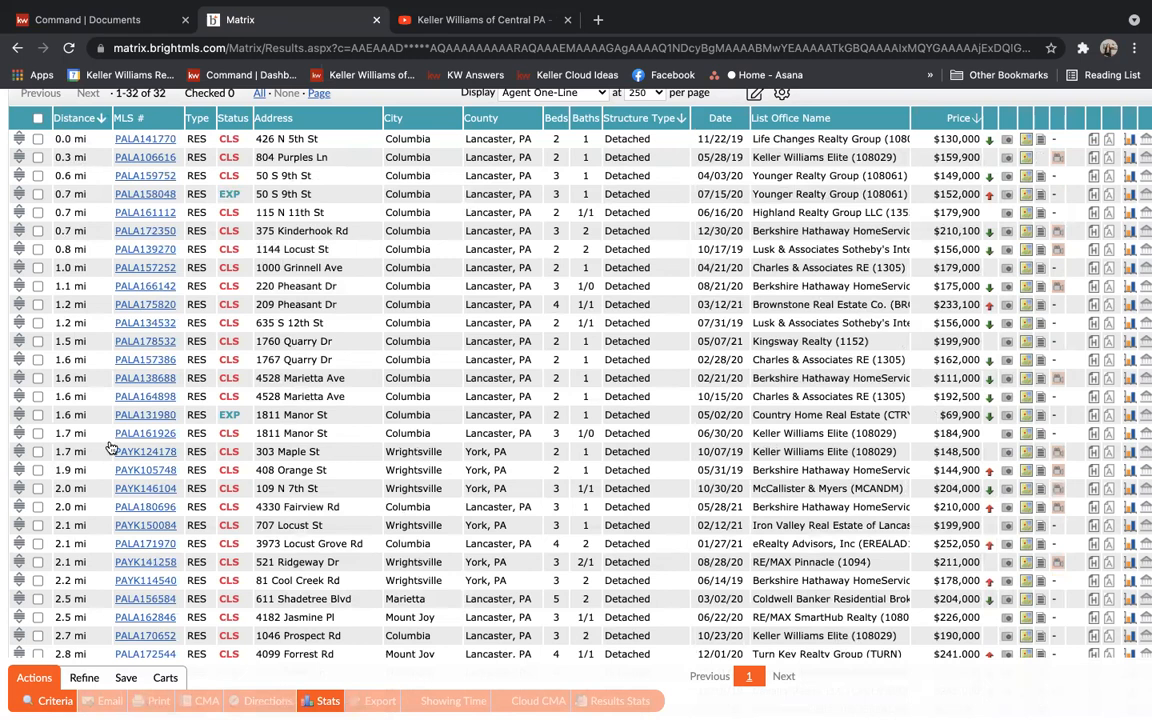
click(140, 140)
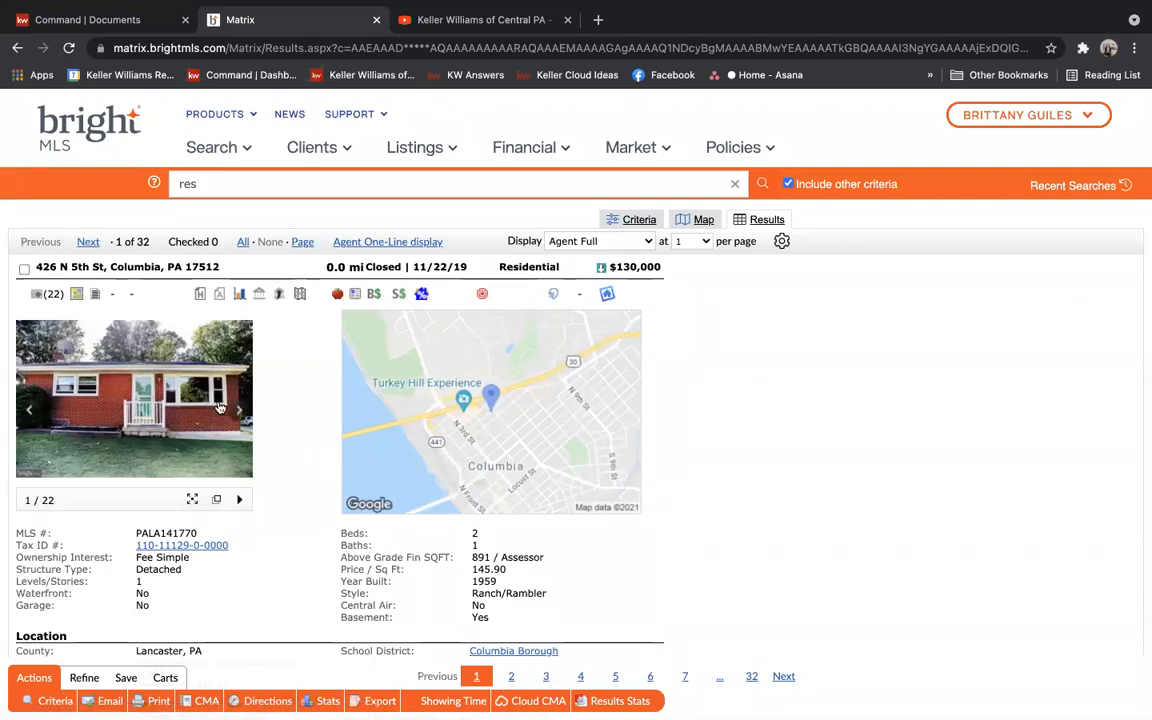
click(243, 412)
click(245, 414)
click(244, 413)
click(244, 414)
click(245, 415)
click(245, 418)
click(245, 419)
click(246, 420)
click(246, 420)
click(24, 268)
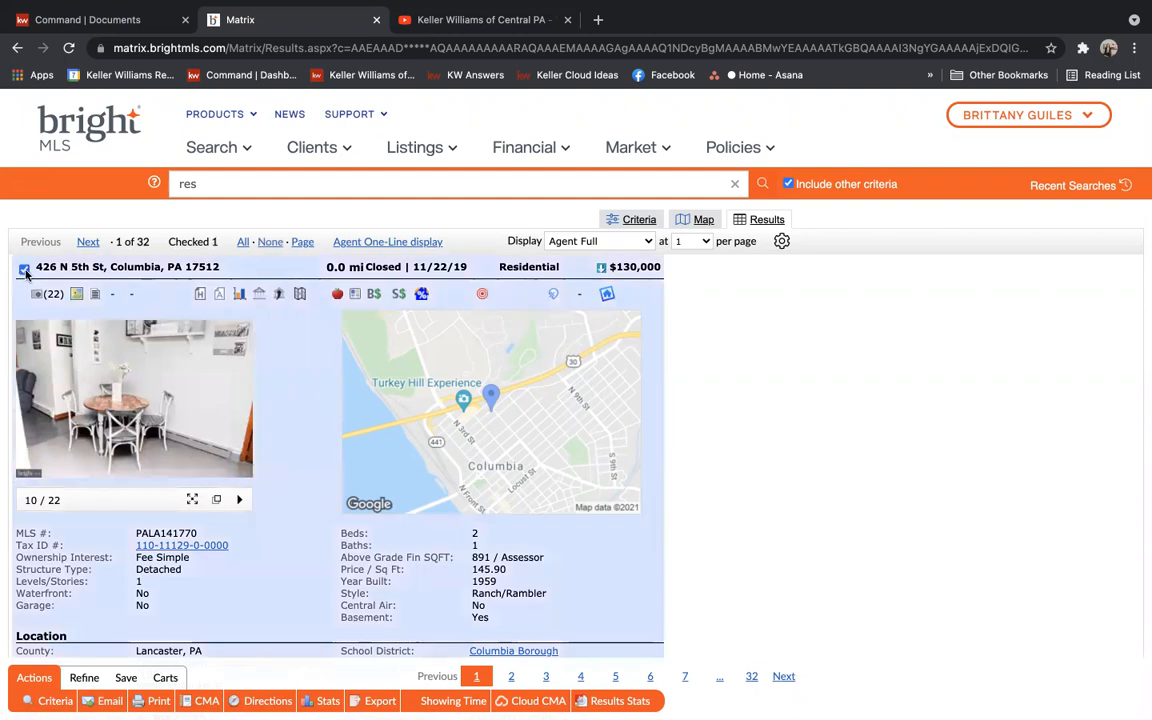
click(778, 679)
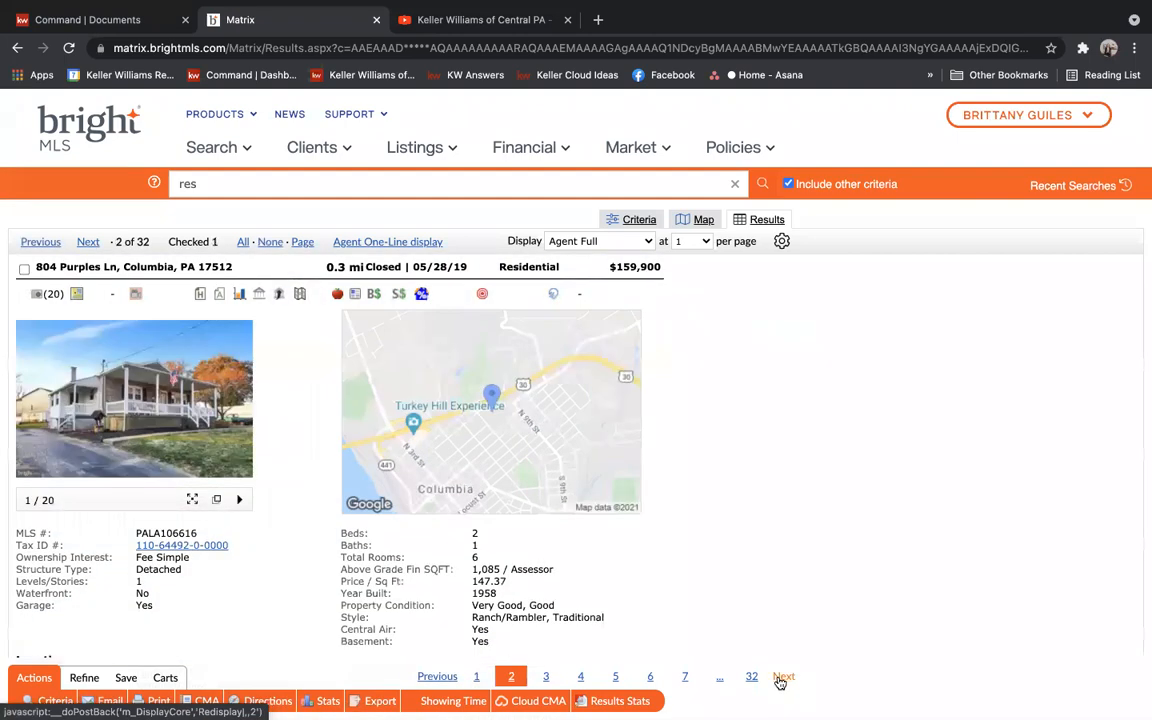
click(781, 680)
click(781, 680)
click(781, 680)
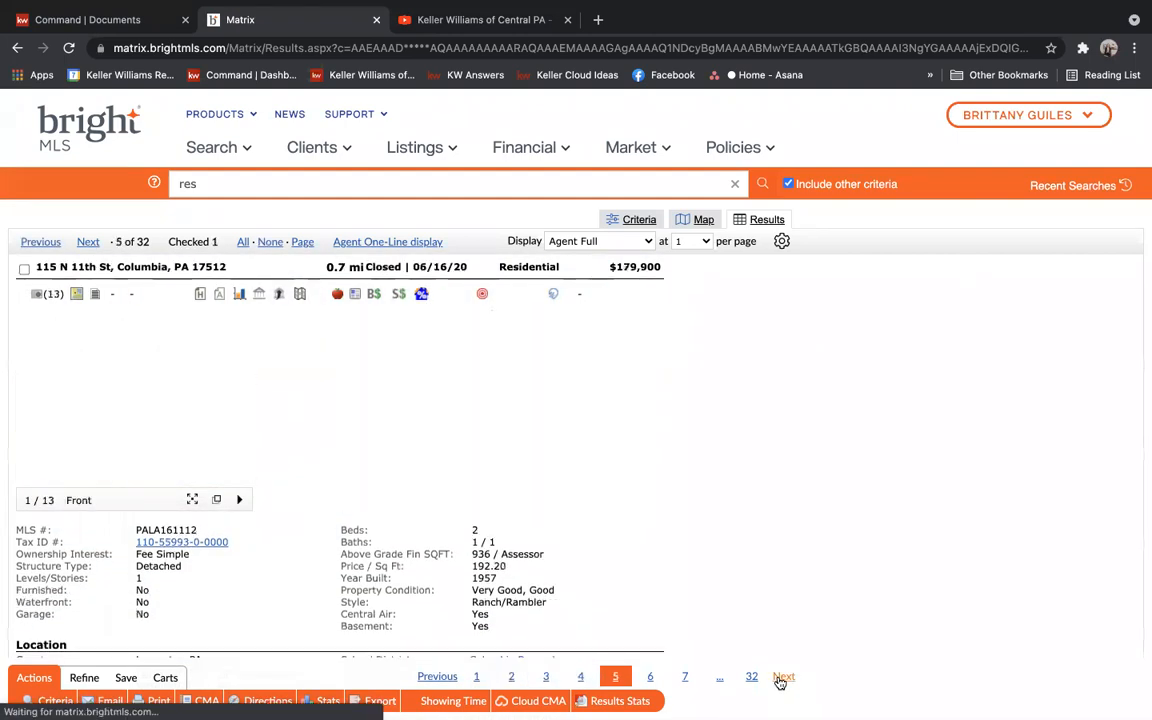
click(781, 680)
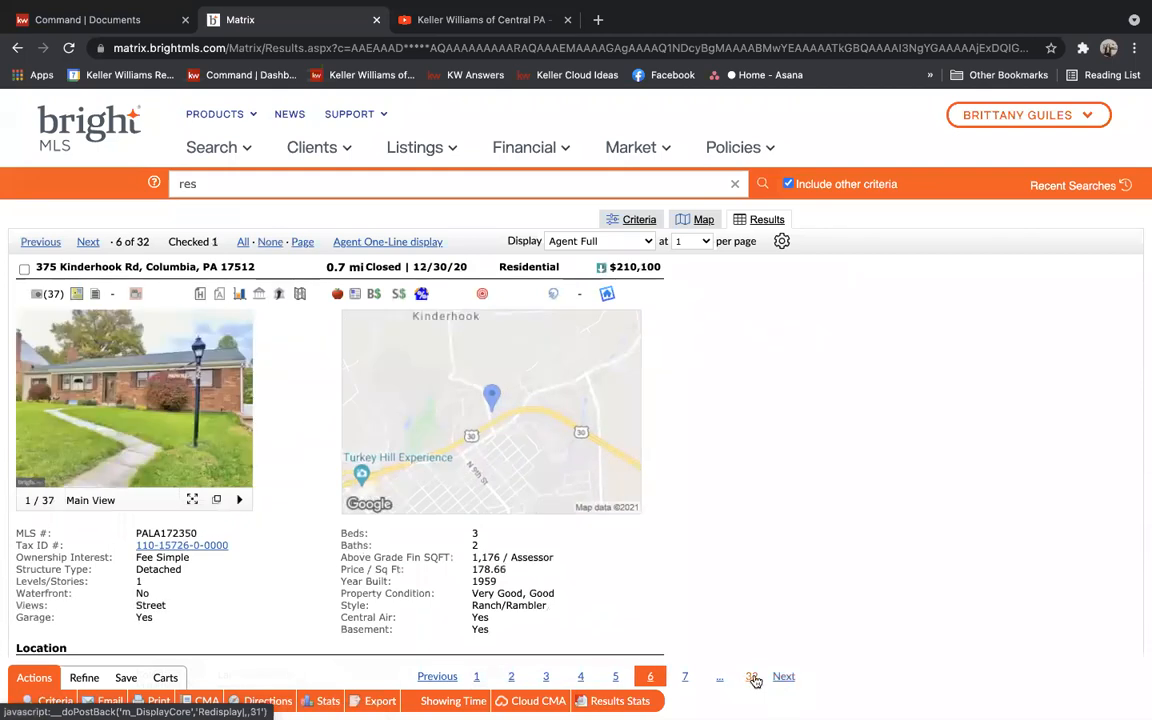
click(24, 269)
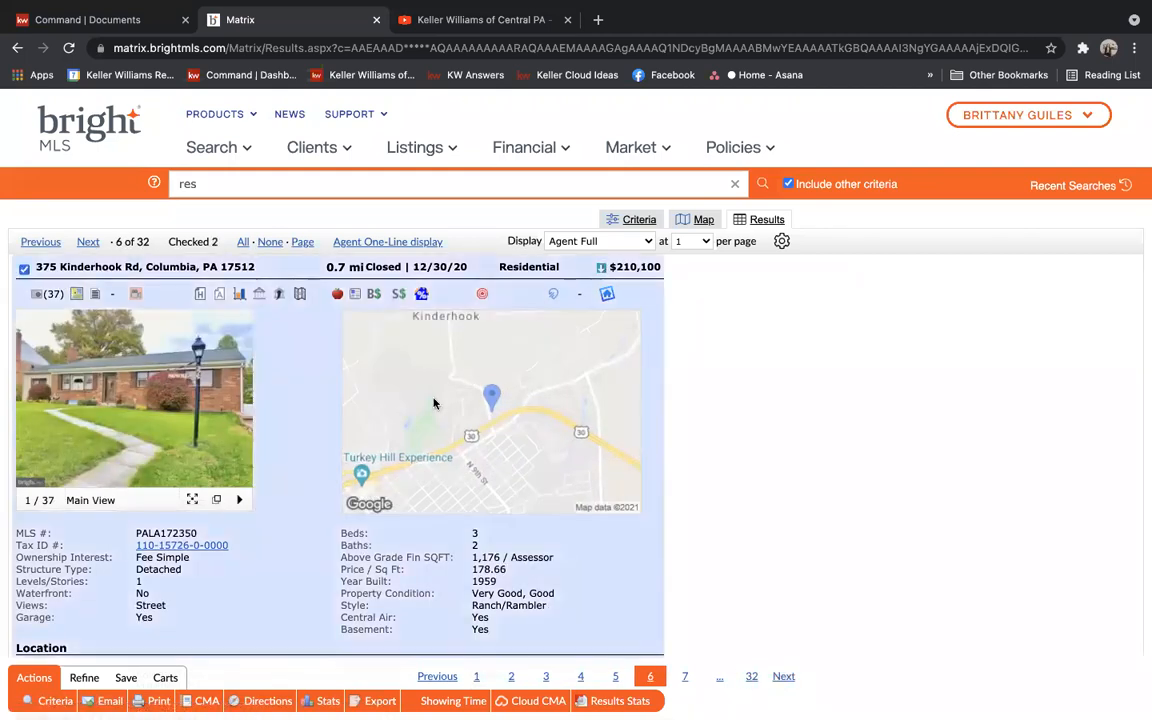
click(430, 677)
click(23, 269)
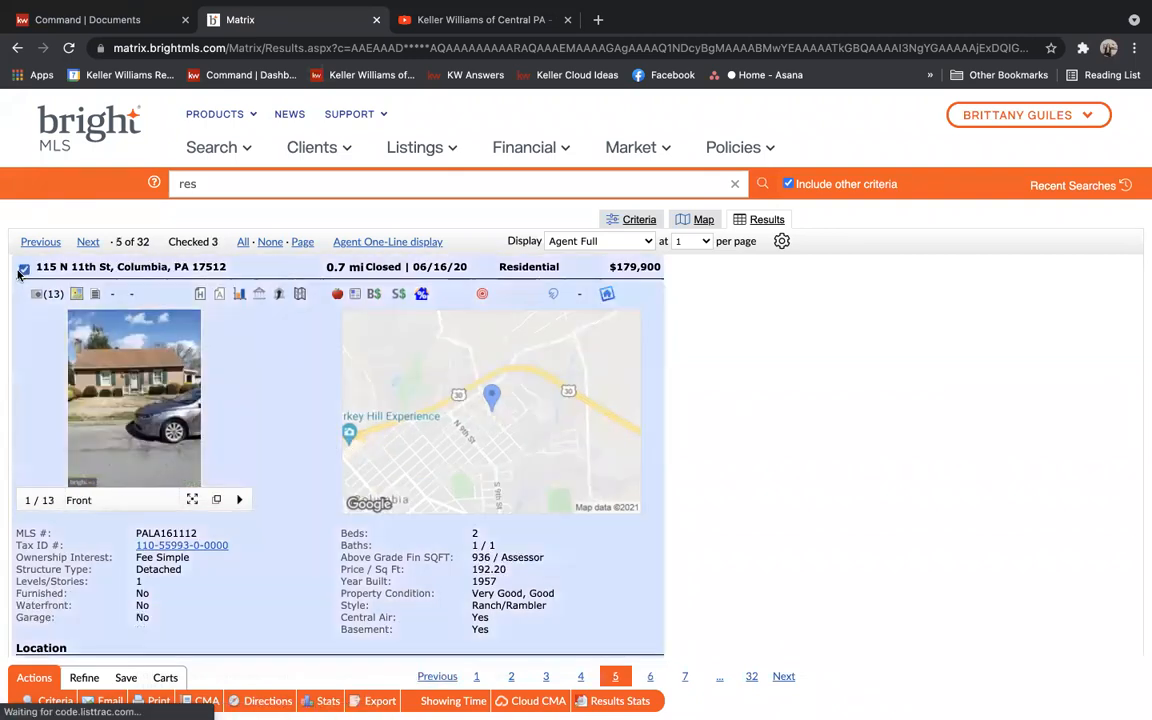
click(783, 677)
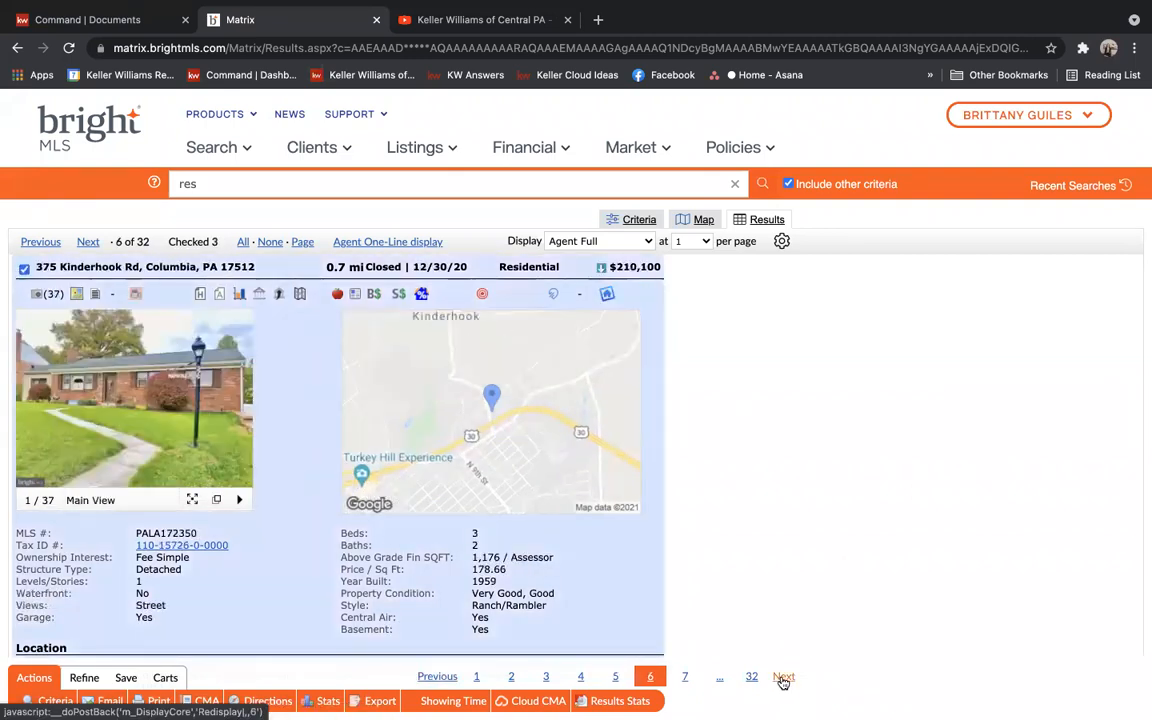
click(783, 677)
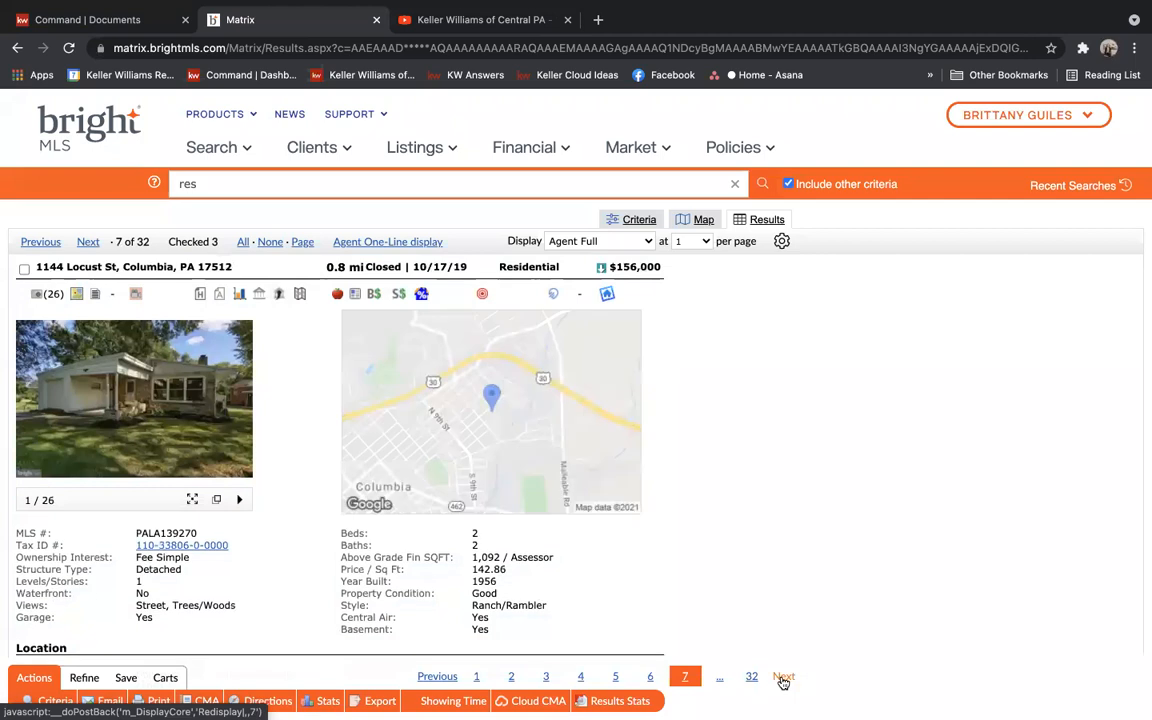
click(783, 677)
click(23, 268)
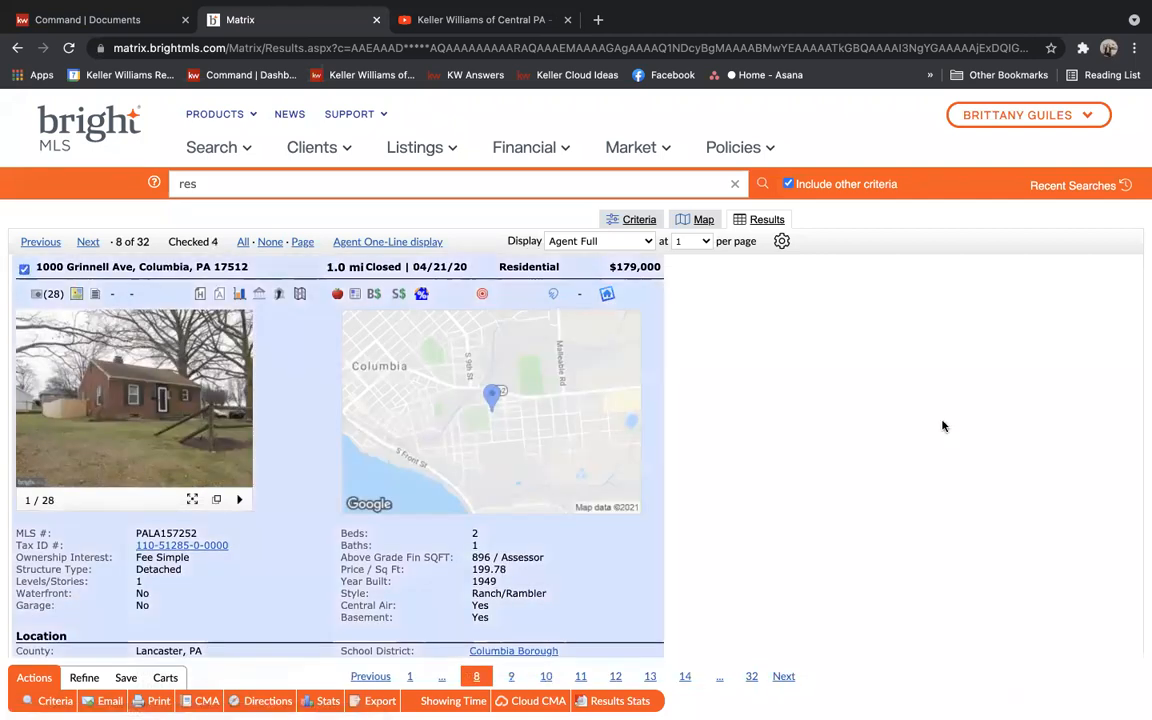
click(783, 677)
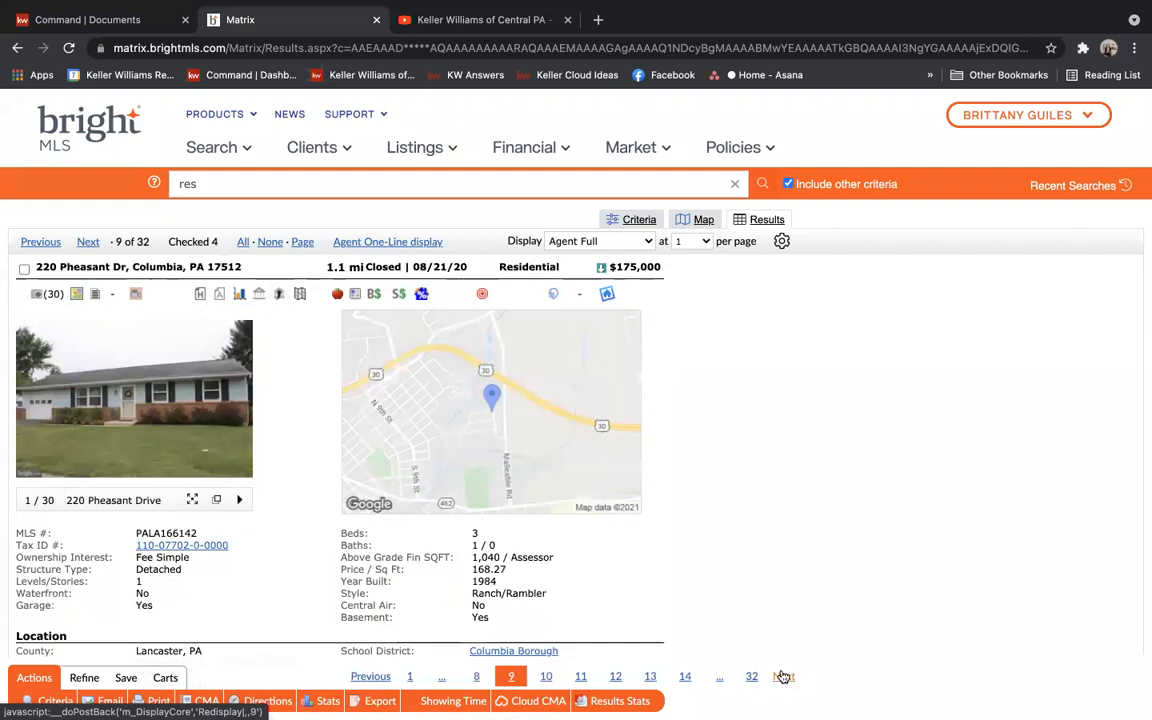
click(24, 268)
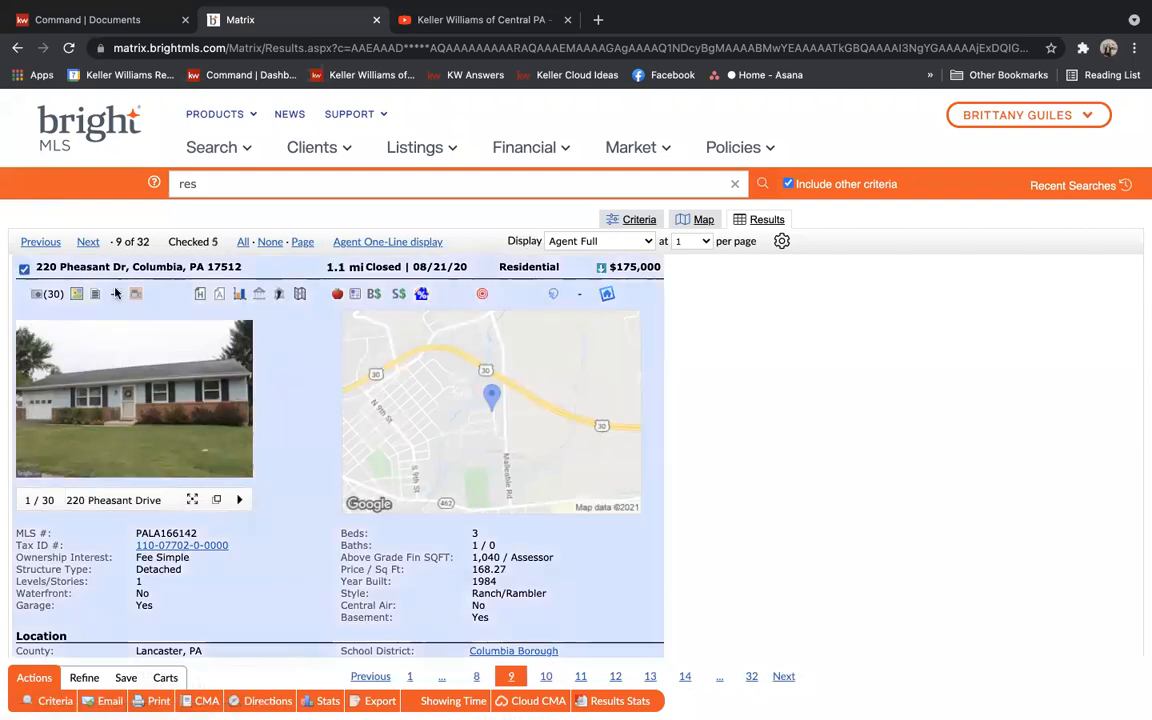
click(783, 677)
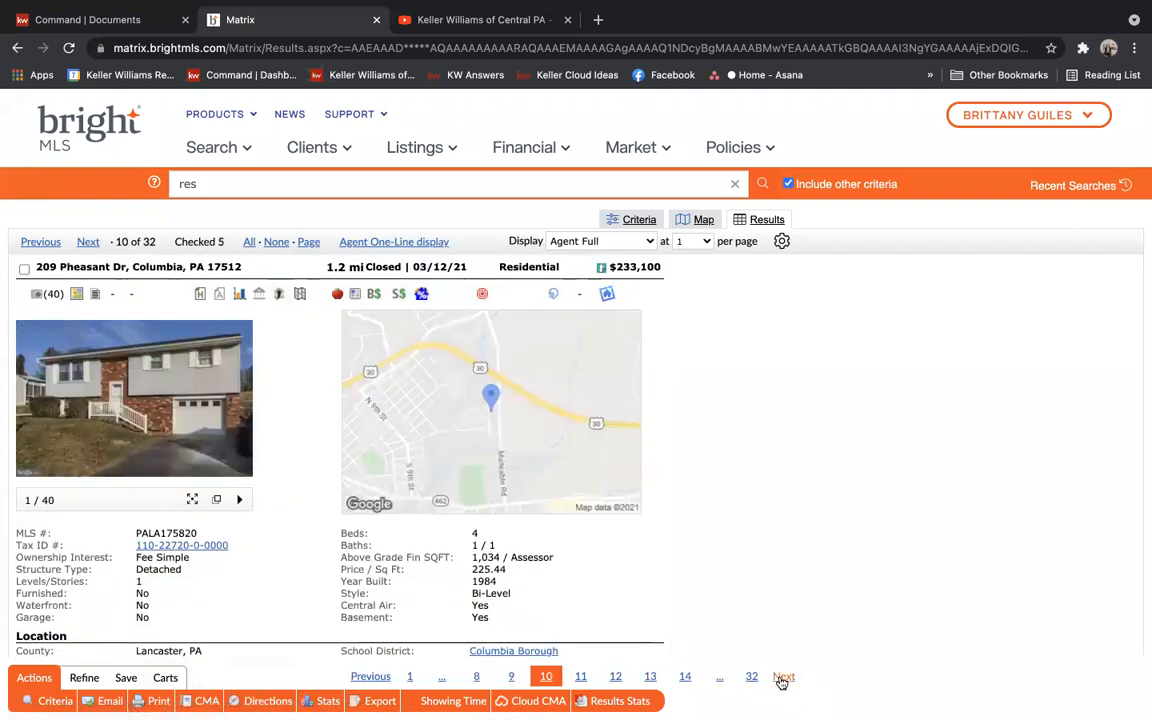
click(783, 677)
click(783, 677)
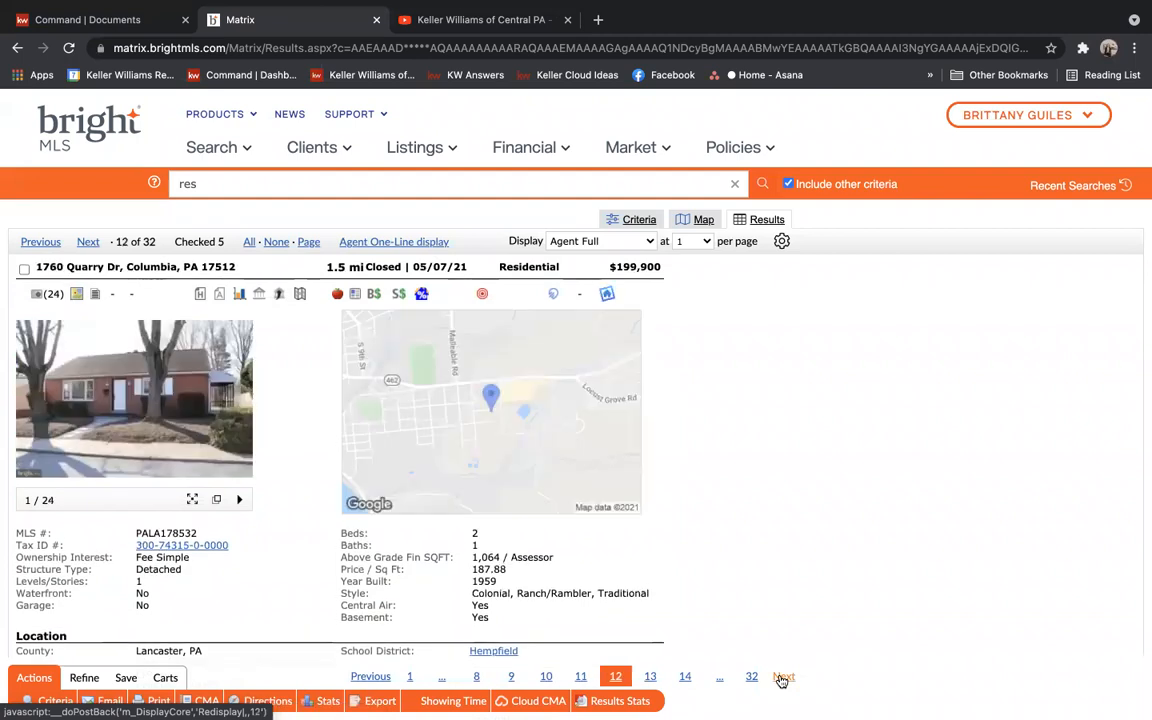
click(24, 268)
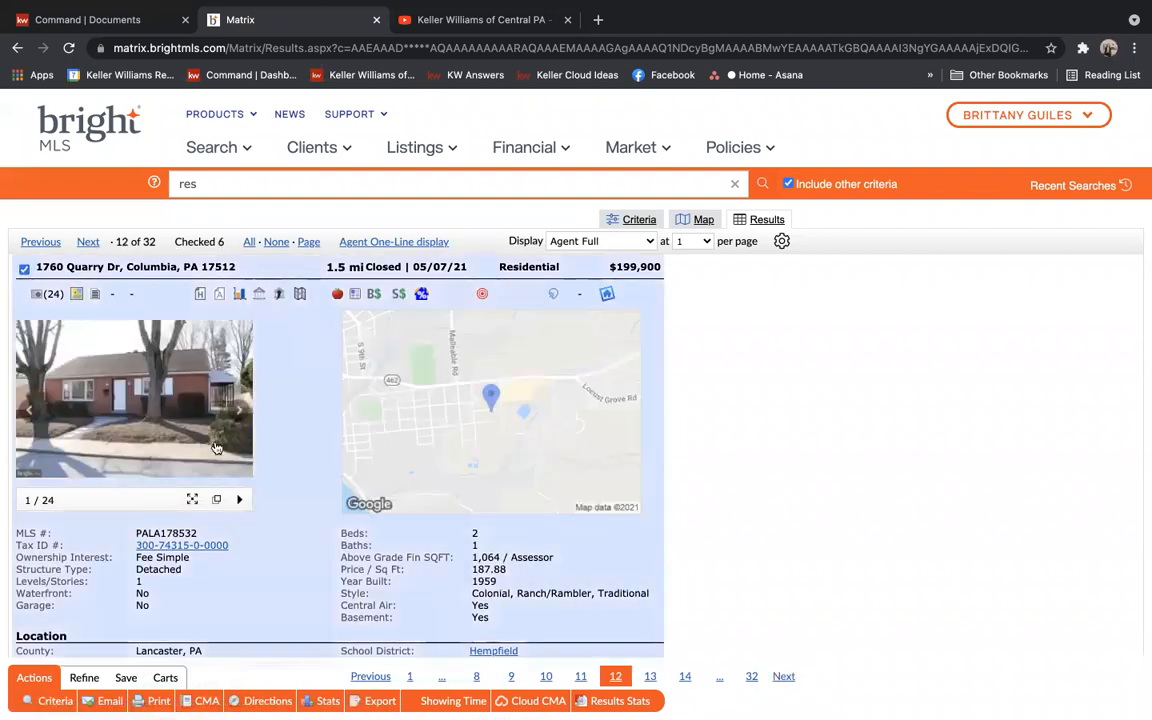
click(237, 414)
click(237, 414)
click(237, 414)
click(237, 414)
click(237, 414)
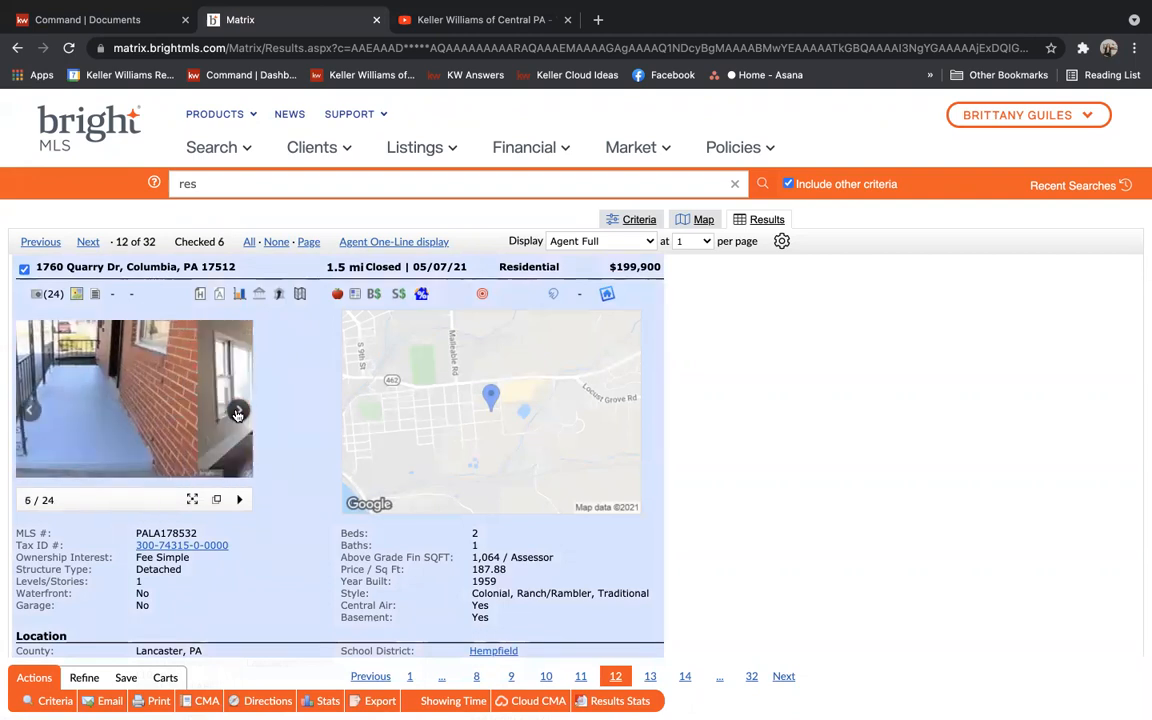
click(237, 414)
click(237, 414)
click(237, 414)
click(237, 414)
click(237, 414)
click(237, 414)
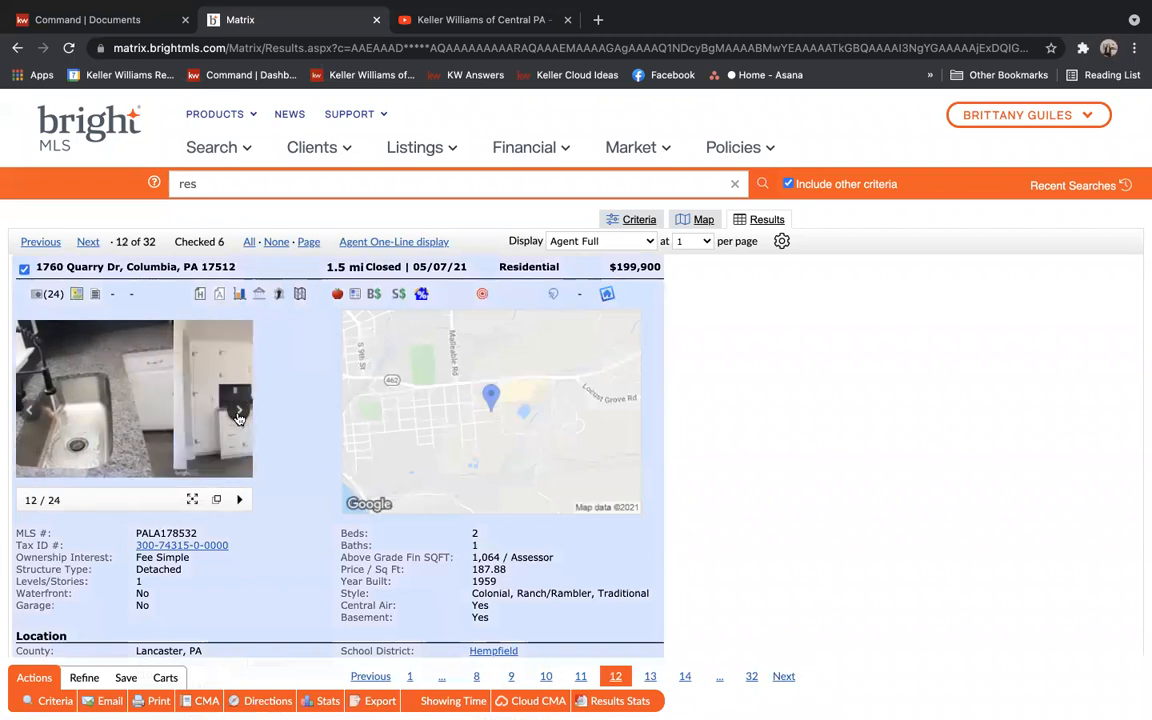
click(238, 414)
click(238, 414)
click(238, 414)
click(238, 414)
click(238, 414)
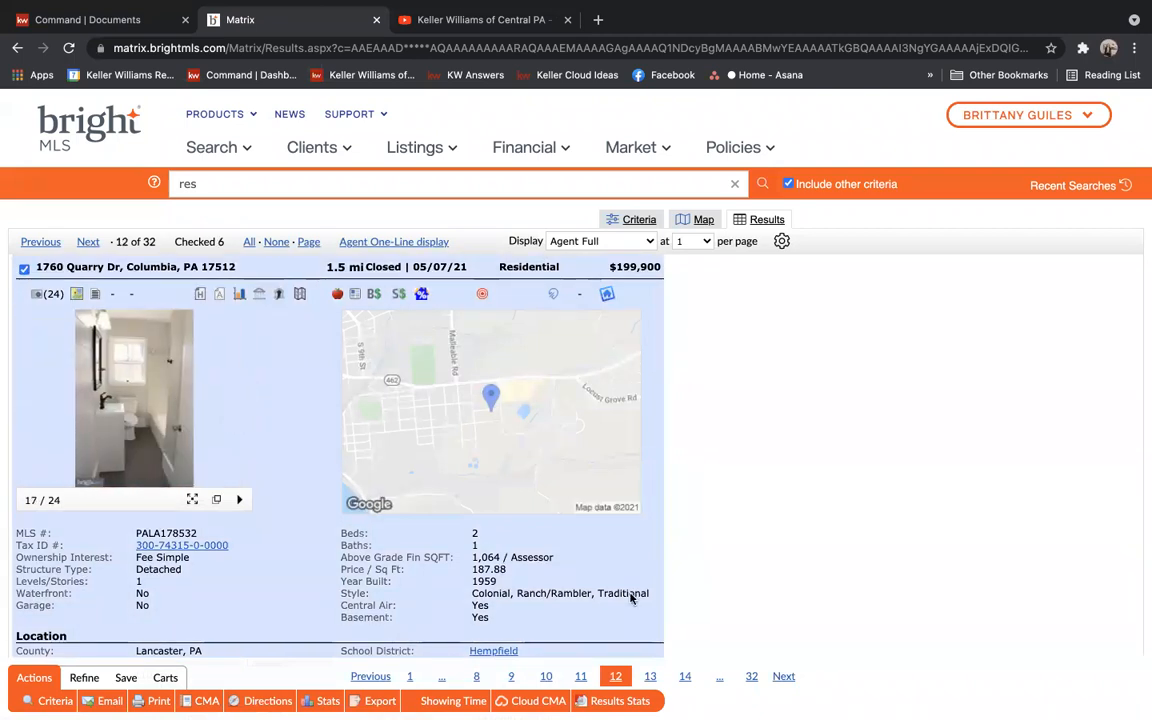
Narrow the results to the six checked comparables with Refine > Narrow
scroll(598, 541, down, 5)
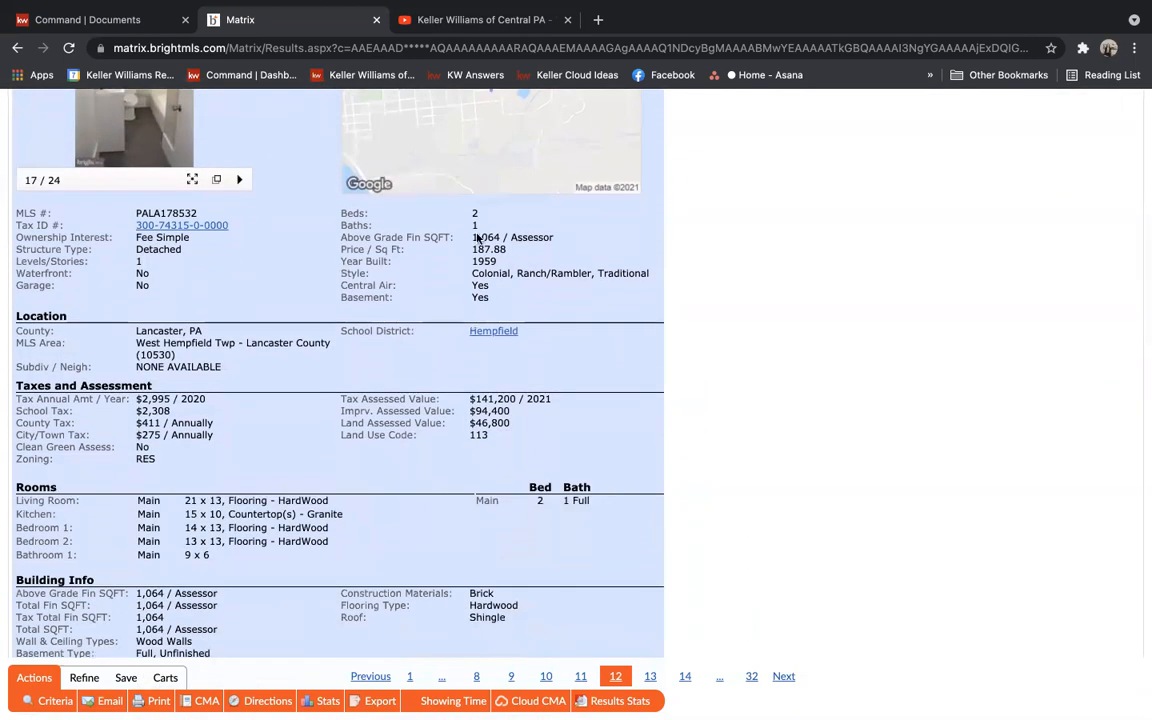
scroll(425, 230, down, 4)
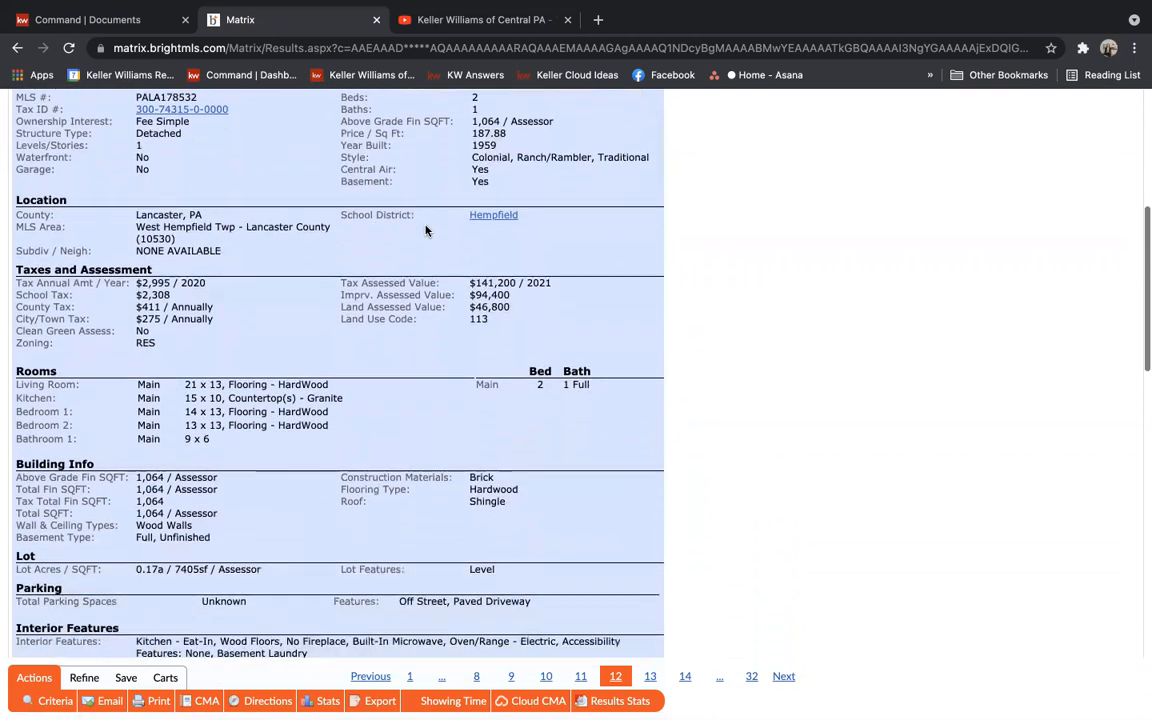
scroll(288, 431, down, 3)
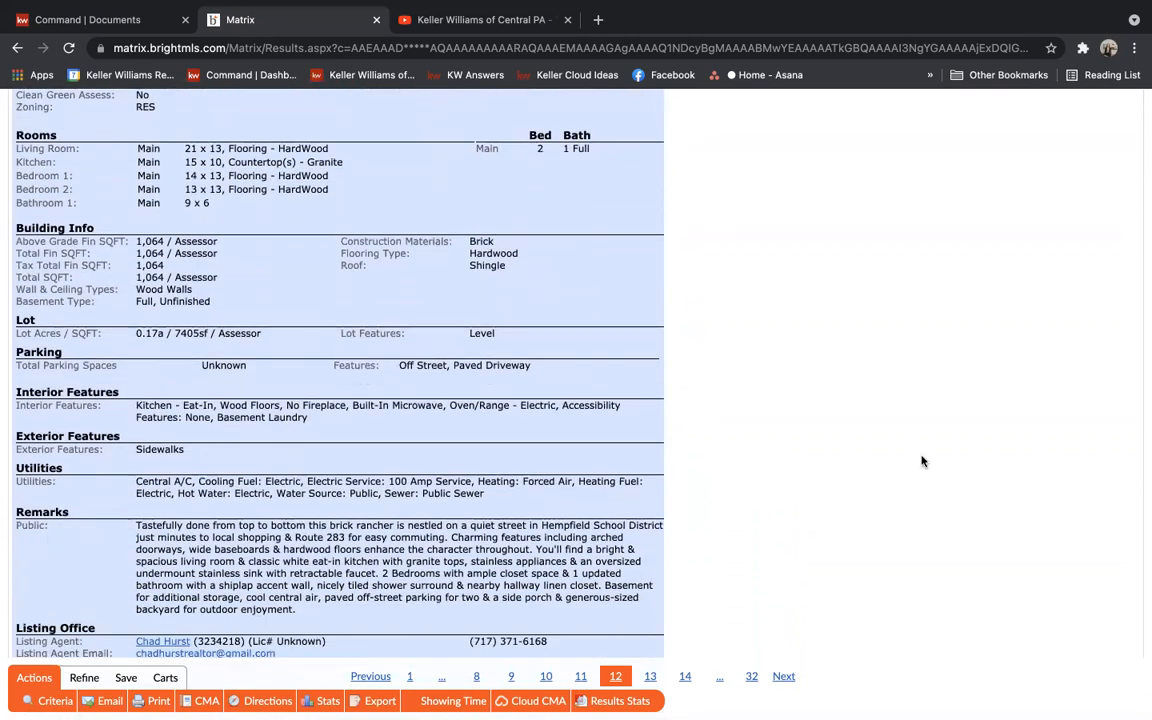
click(85, 678)
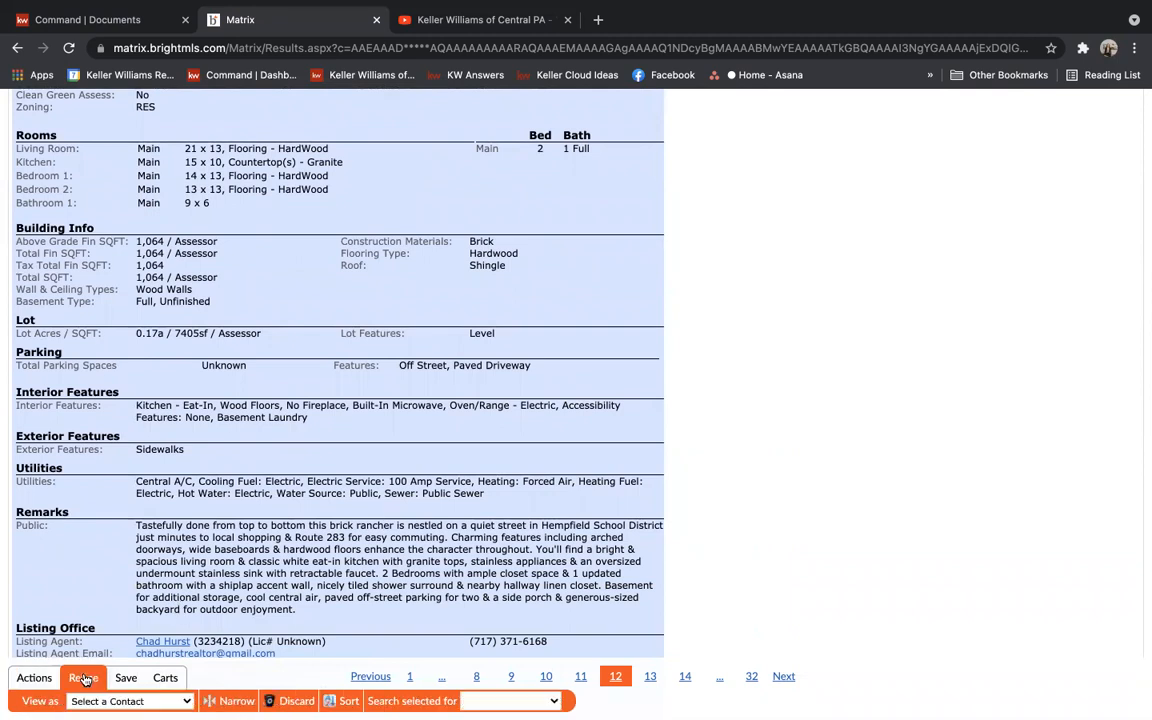
click(231, 701)
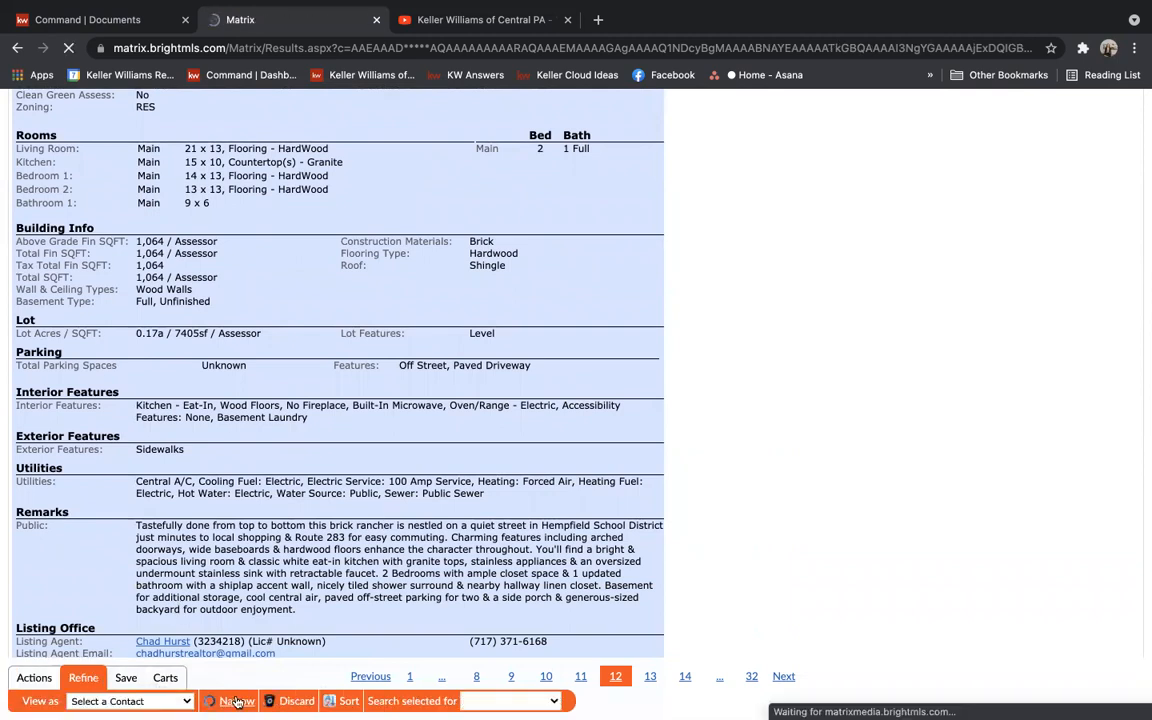
Switch the results display to the Agent One-Line layout
click(630, 259)
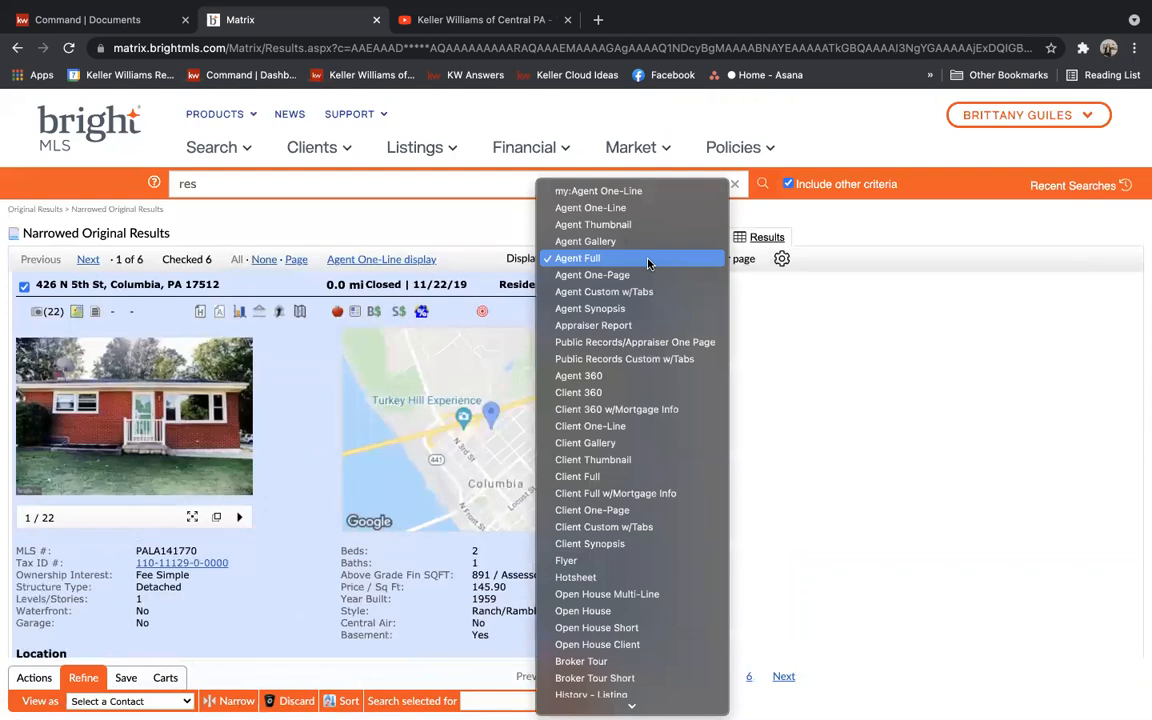
click(615, 203)
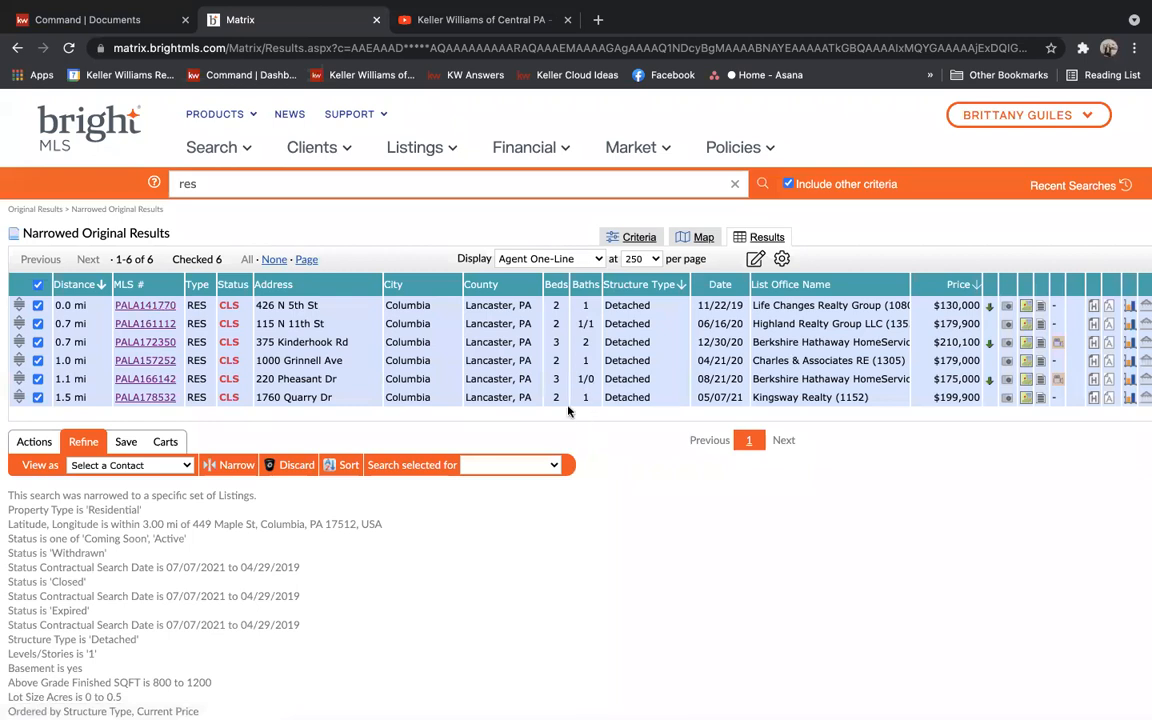
click(37, 285)
scroll(37, 285, down, 2)
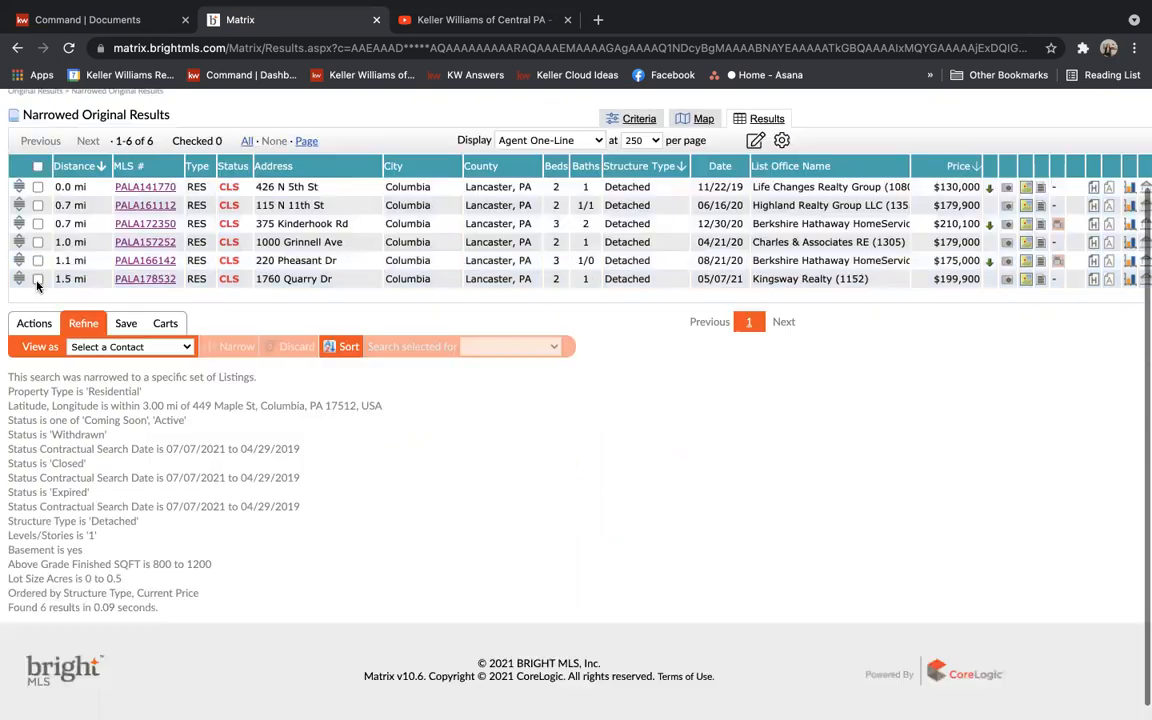
click(37, 224)
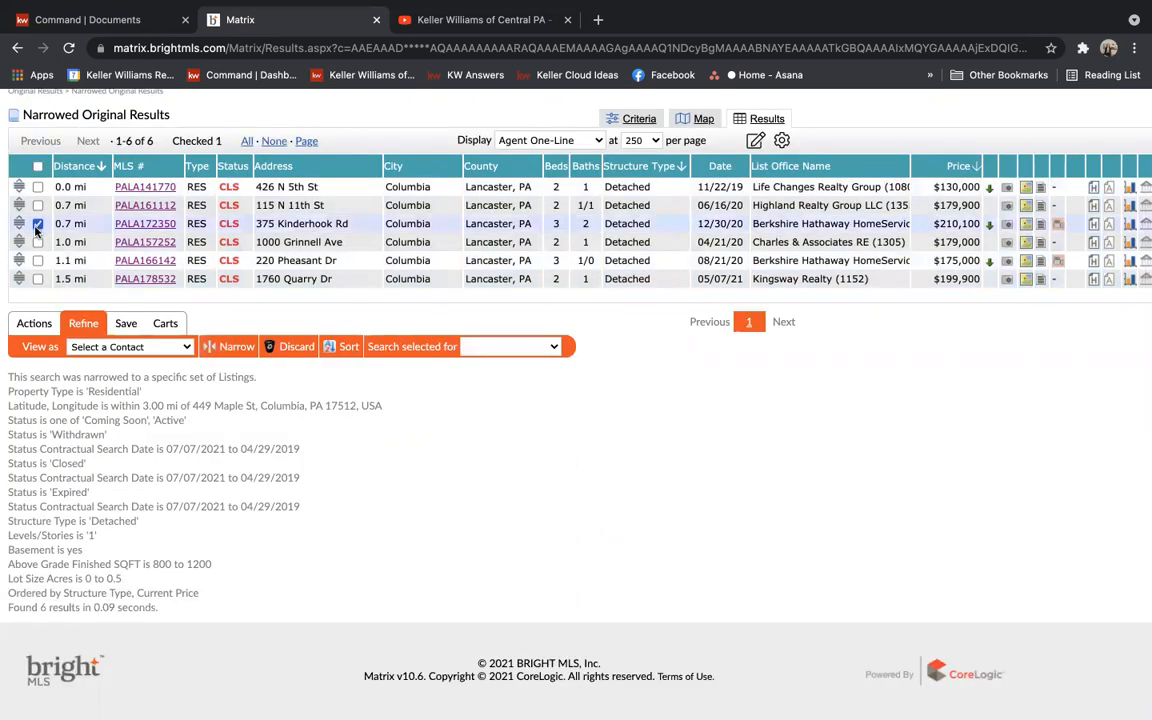
click(37, 261)
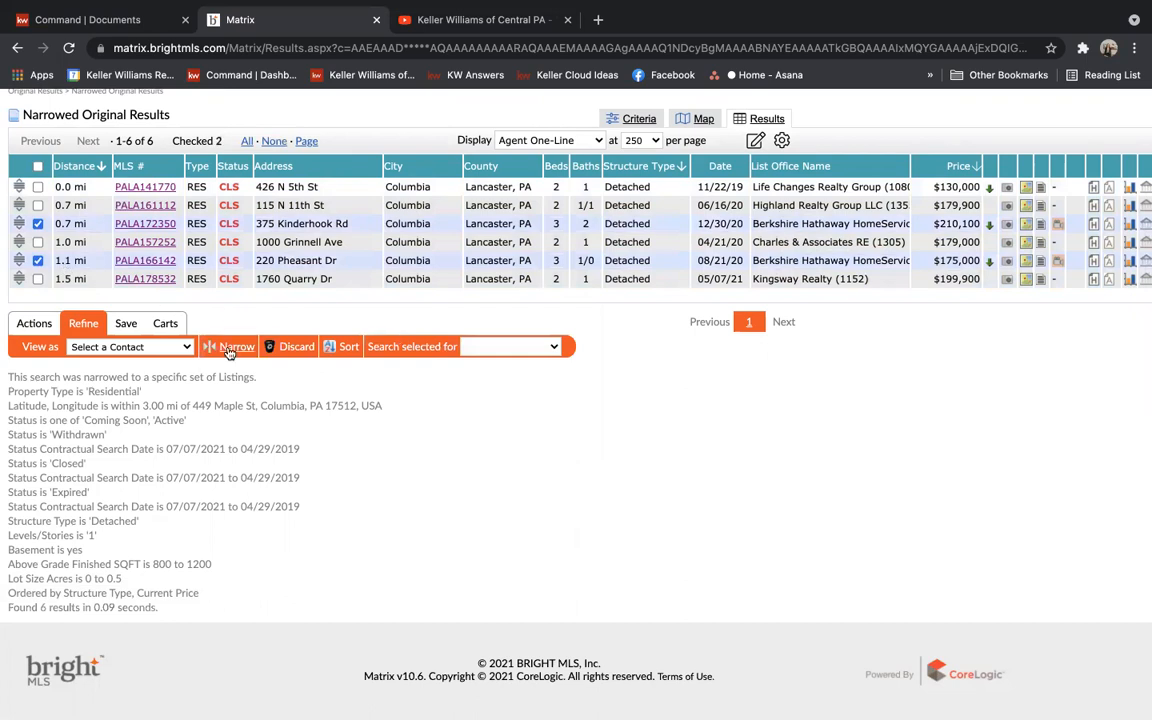
click(291, 347)
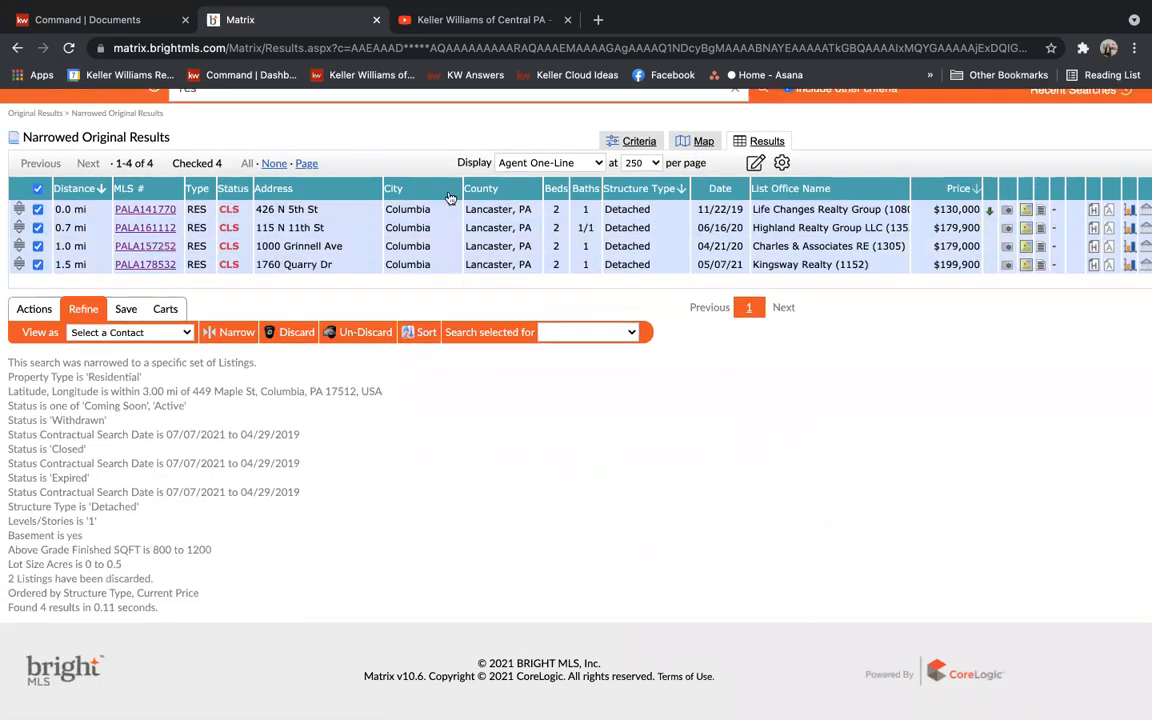
scroll(248, 135, up, 2)
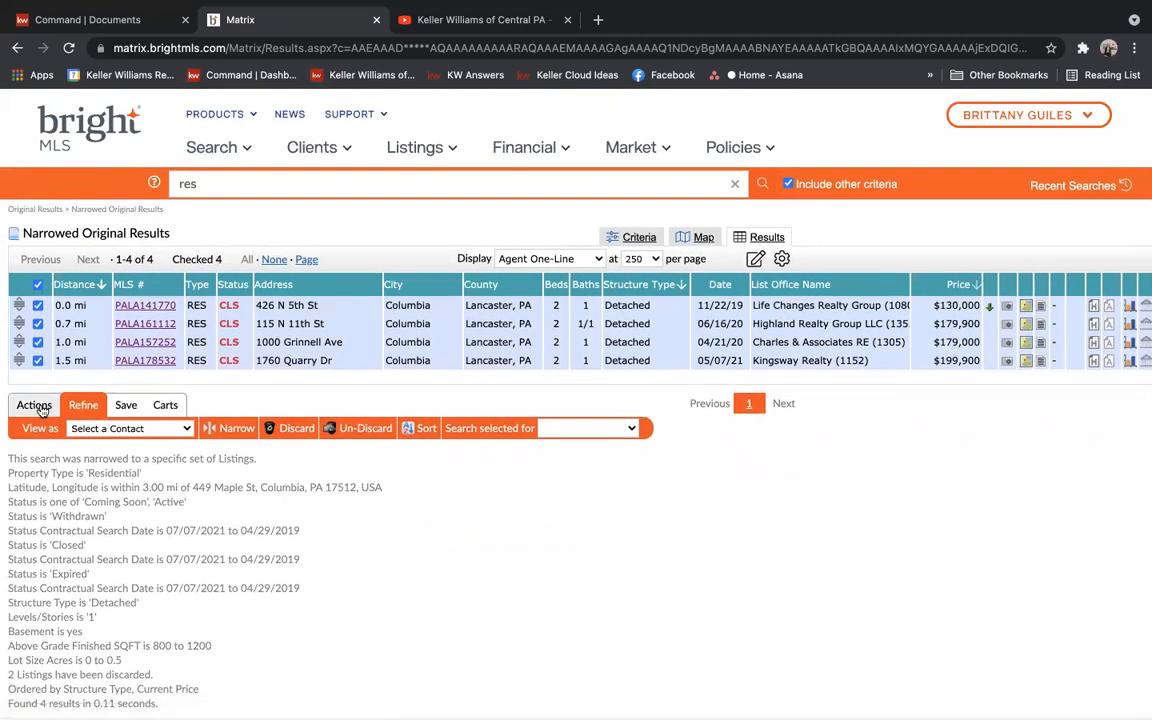
Start a CMA from the checked comparables, try adding a new client contact, then cancel the duplicate
click(40, 409)
click(205, 430)
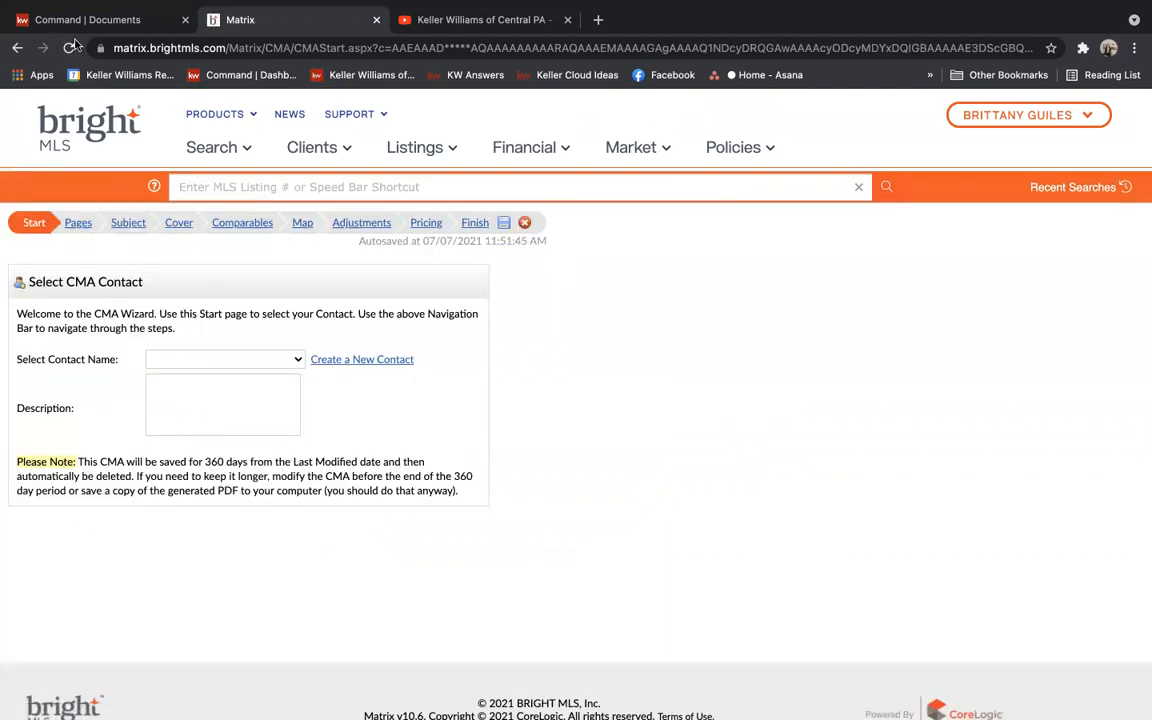
click(349, 362)
click(481, 222)
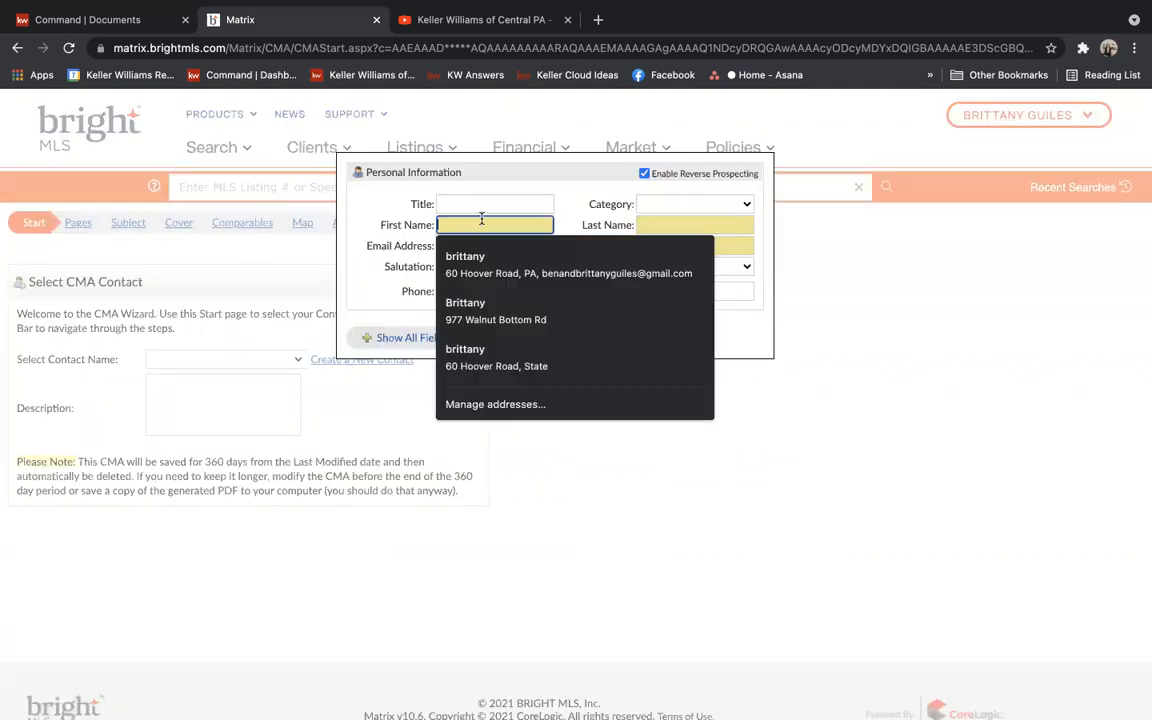
text(ben)
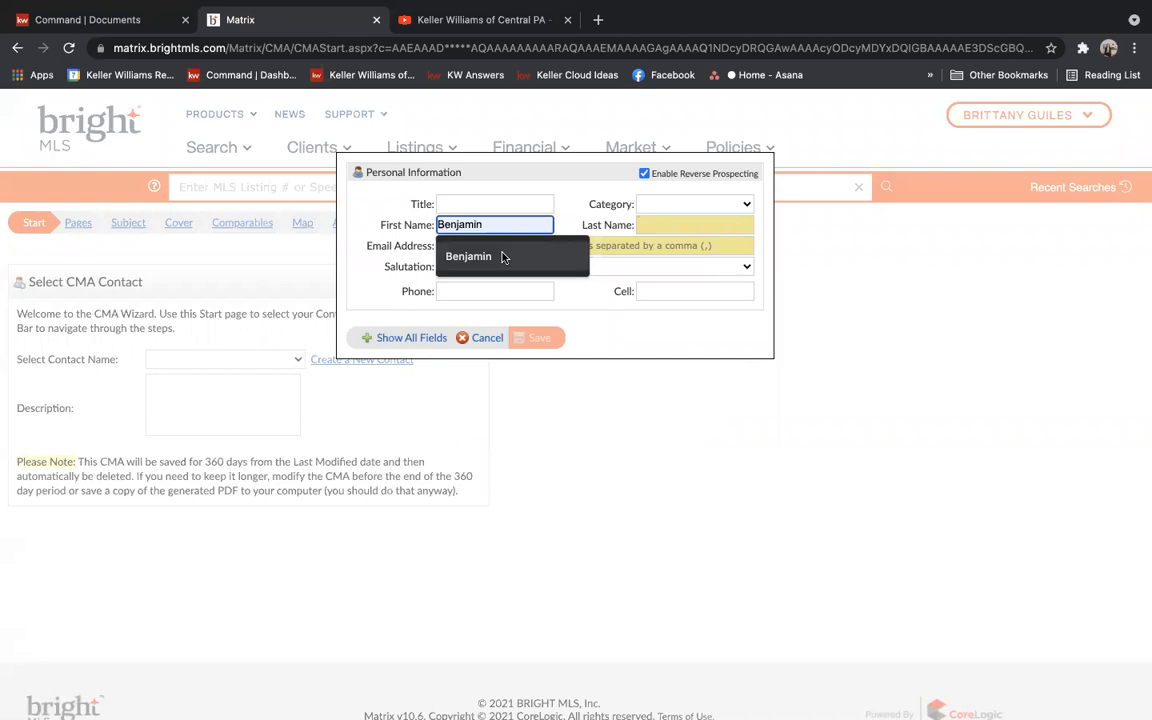
click(505, 256)
click(685, 224)
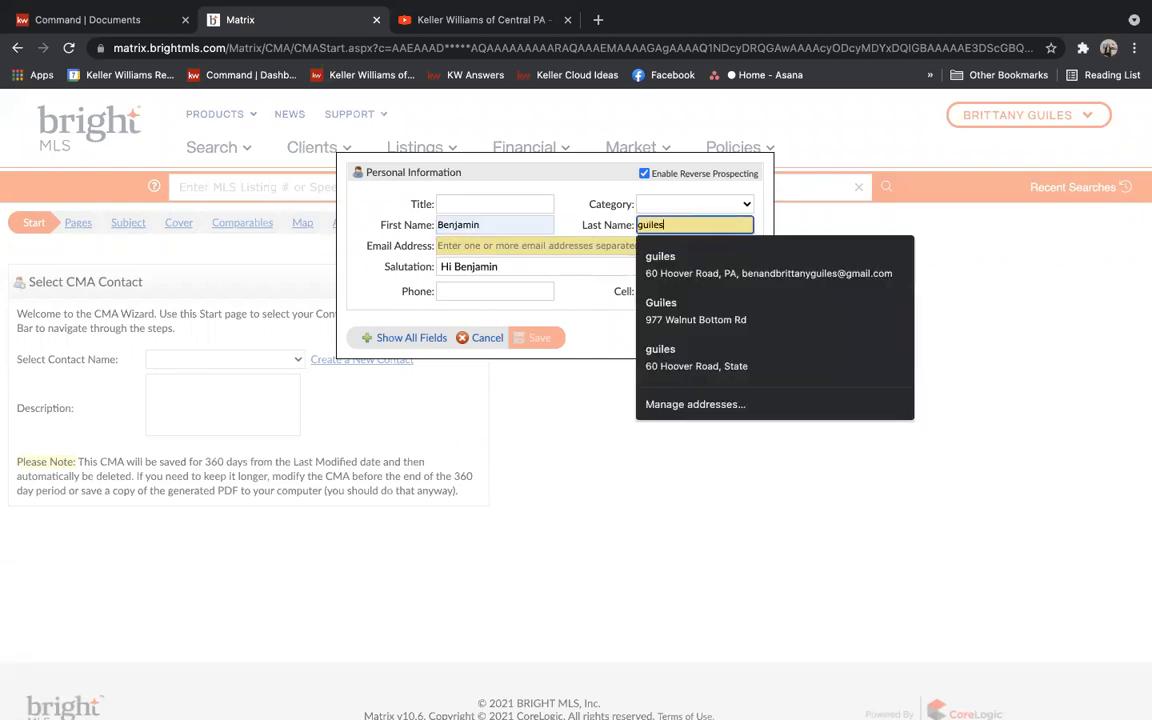
click(512, 245)
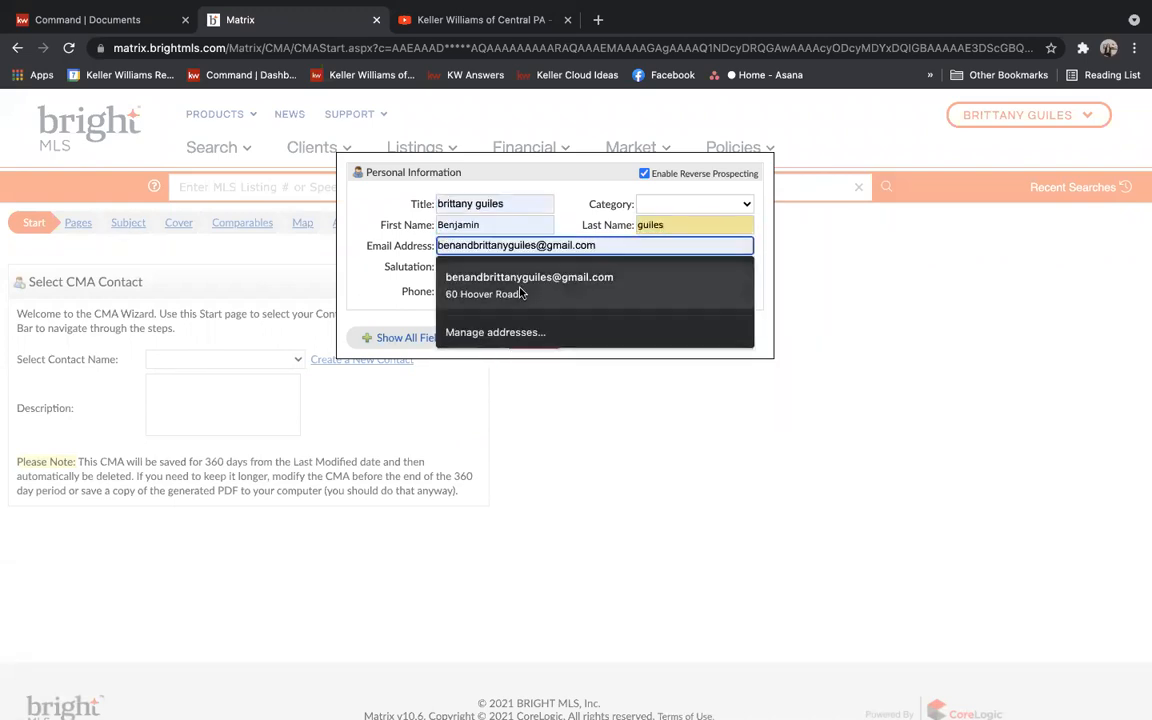
click(518, 280)
click(545, 339)
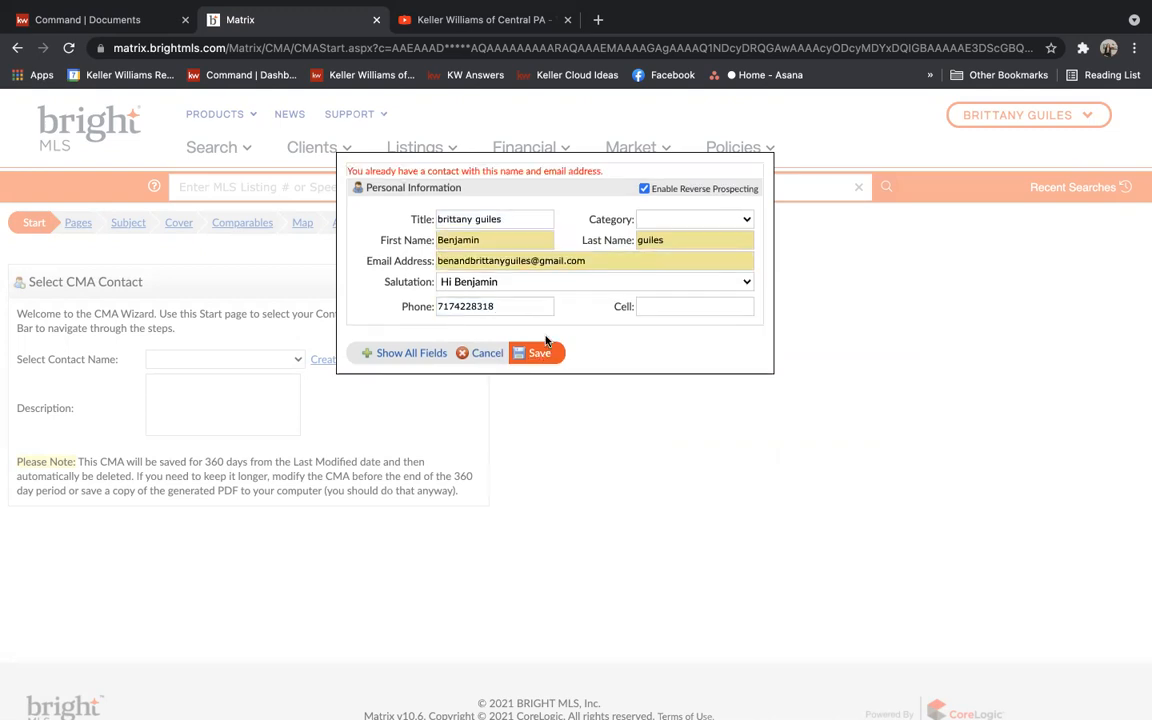
click(521, 219)
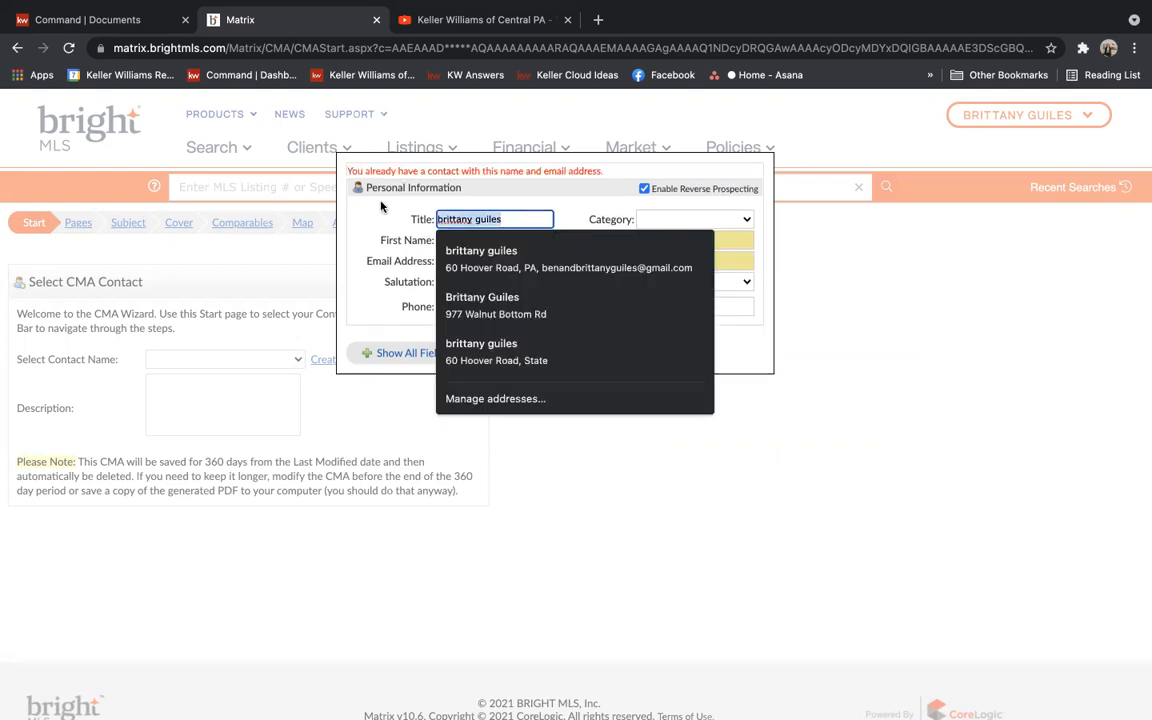
click(480, 354)
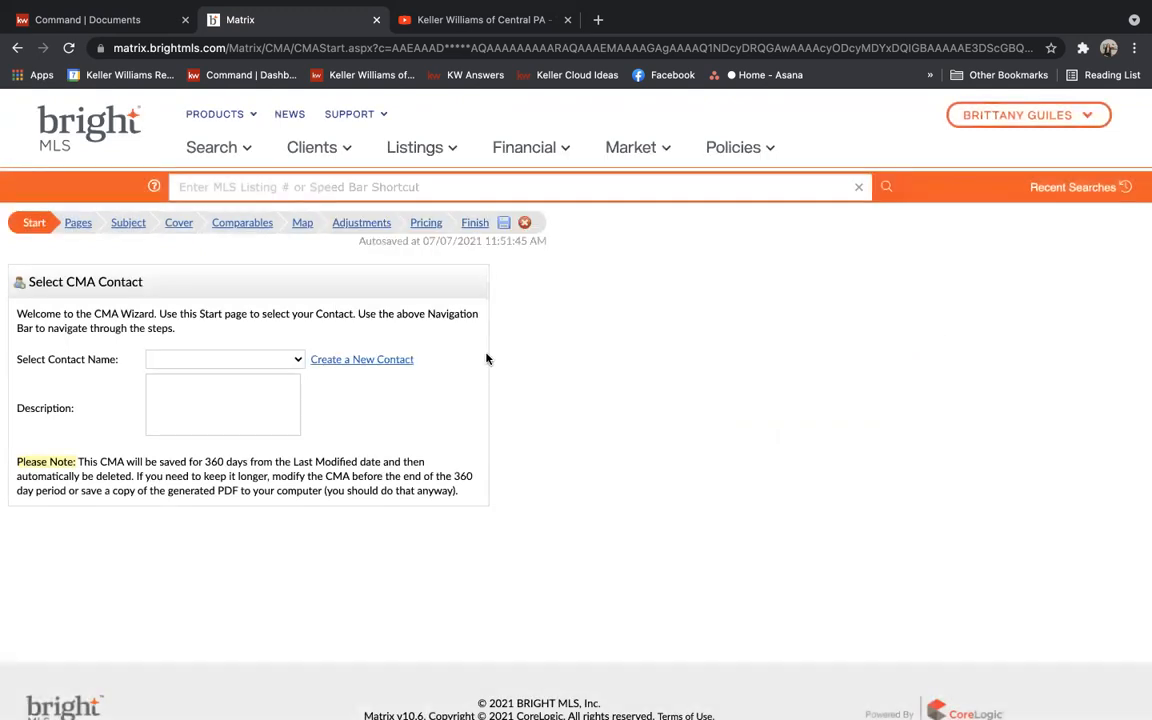
Assign the existing client contact to the CMA and advance to the Pages step
click(220, 359)
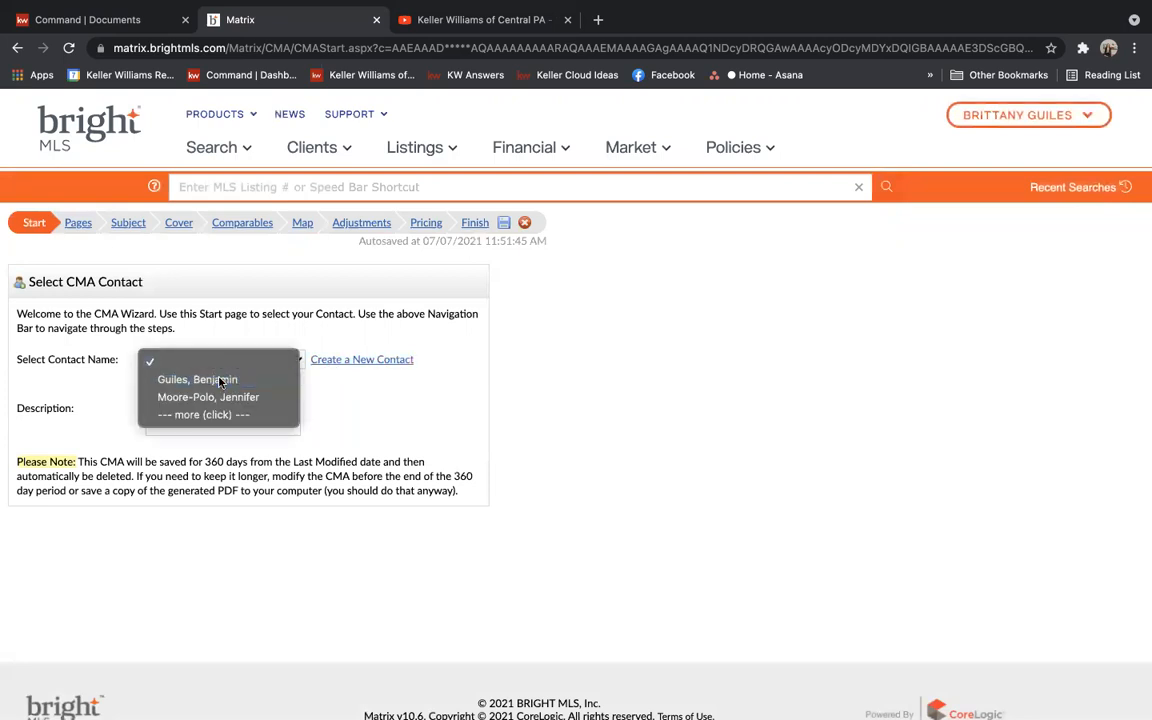
click(221, 380)
click(204, 382)
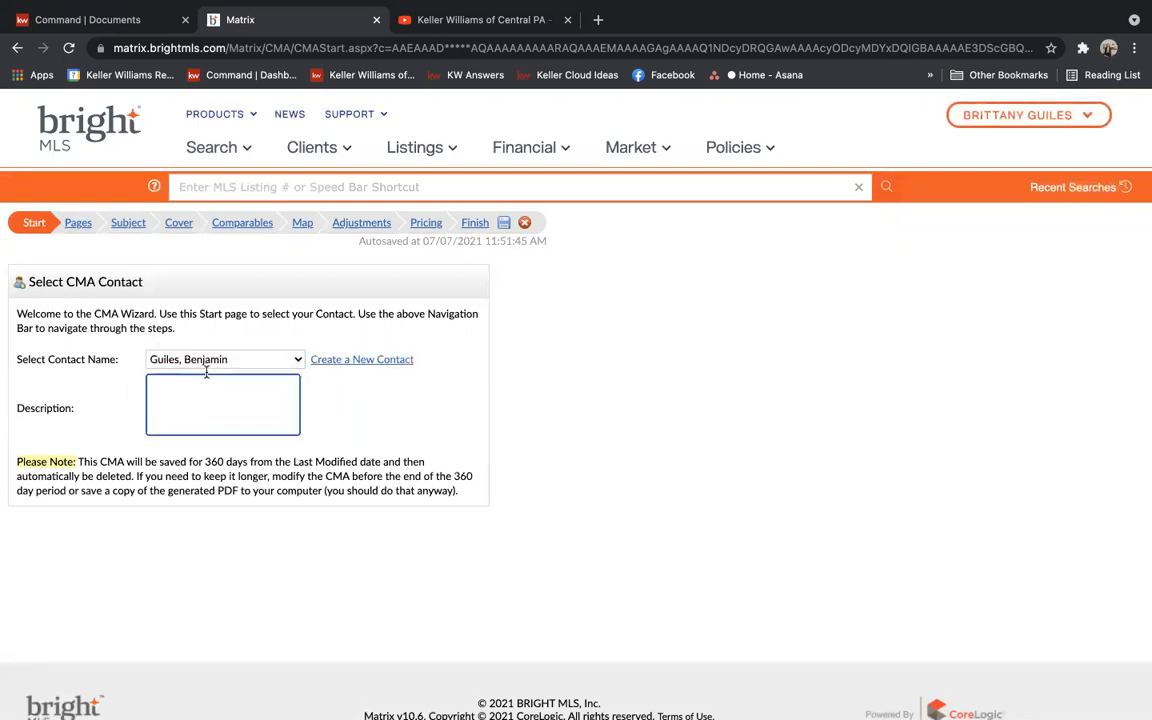
click(117, 222)
click(85, 222)
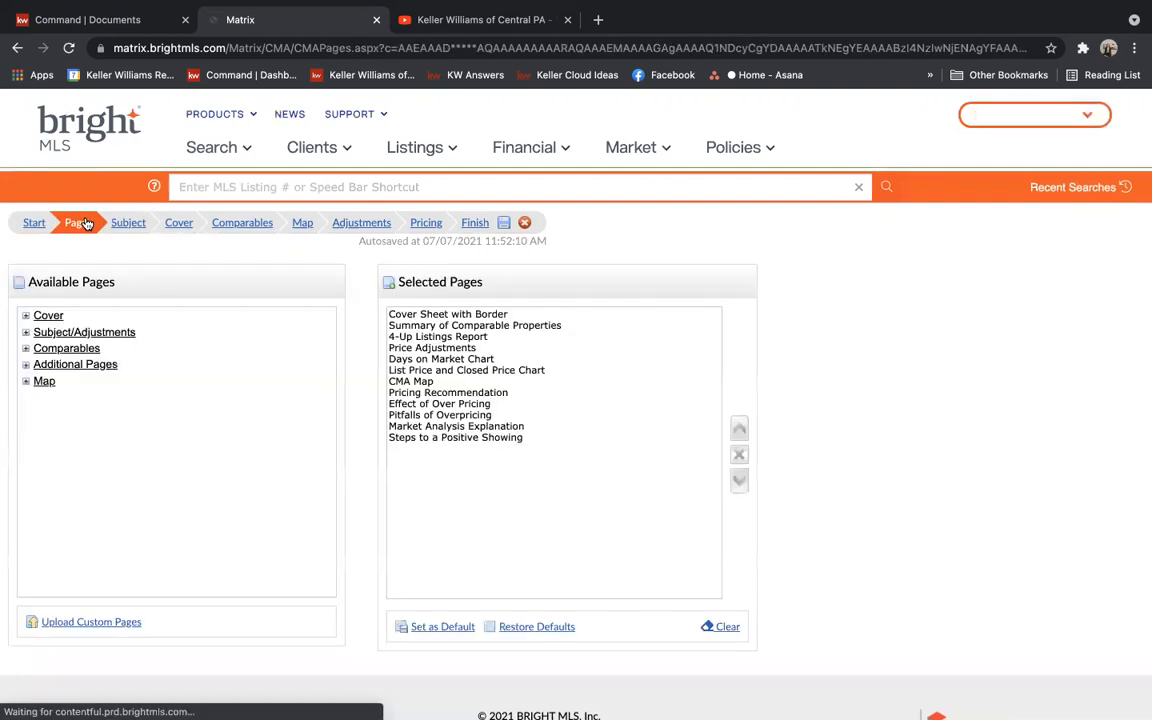
Step through the selected report pages, from Cover Sheet with Border to Pricing Recommendation
click(518, 315)
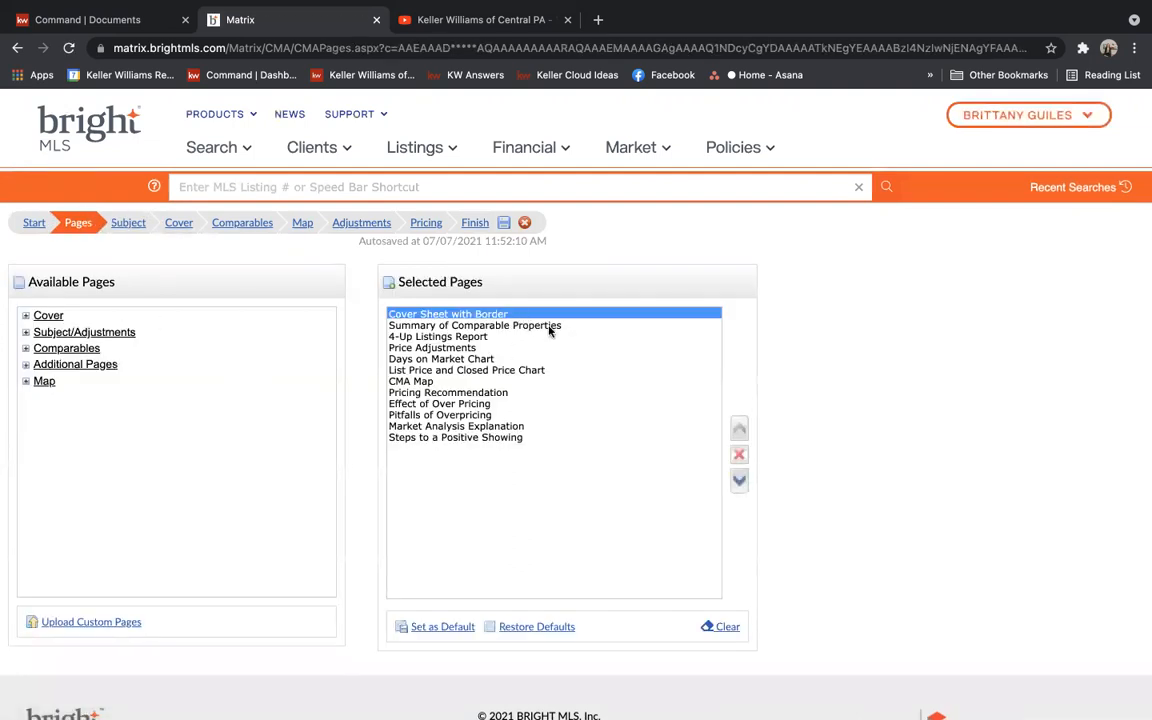
click(549, 326)
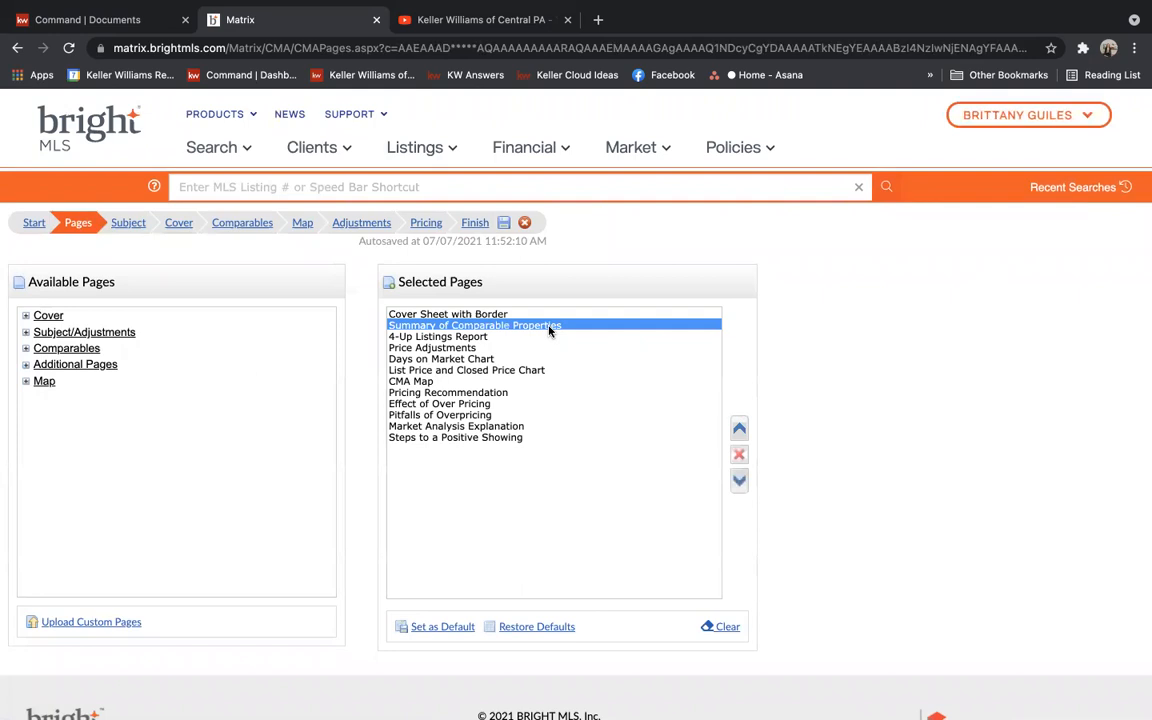
click(496, 338)
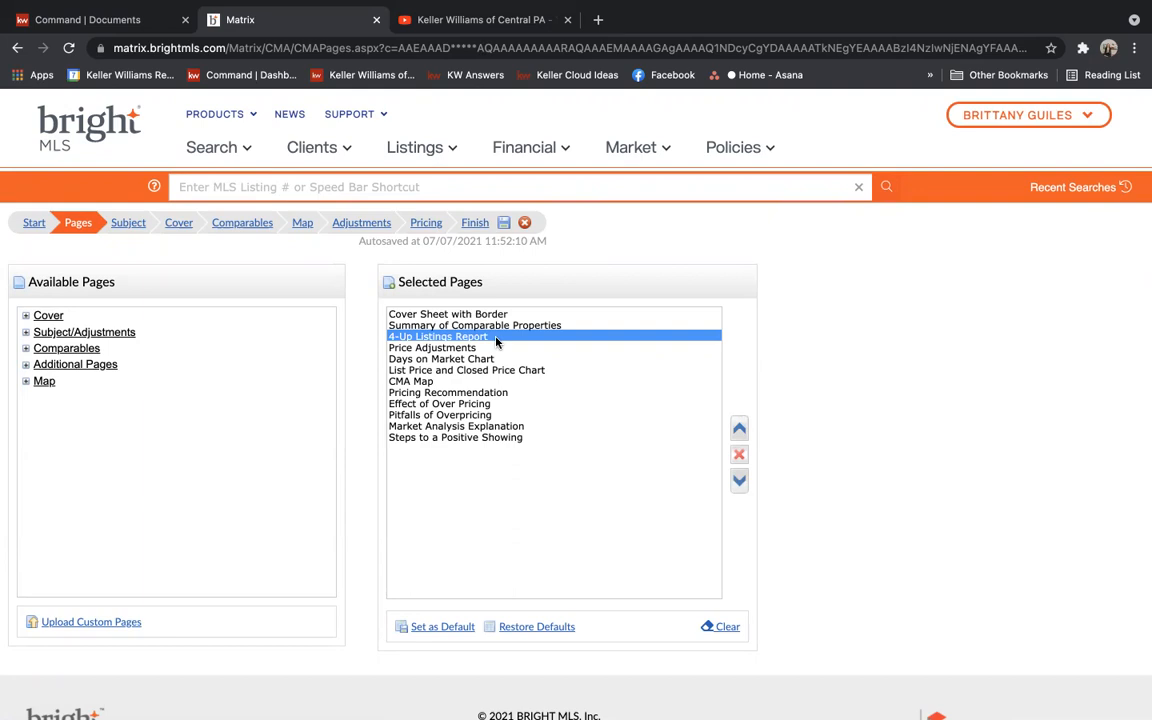
click(488, 348)
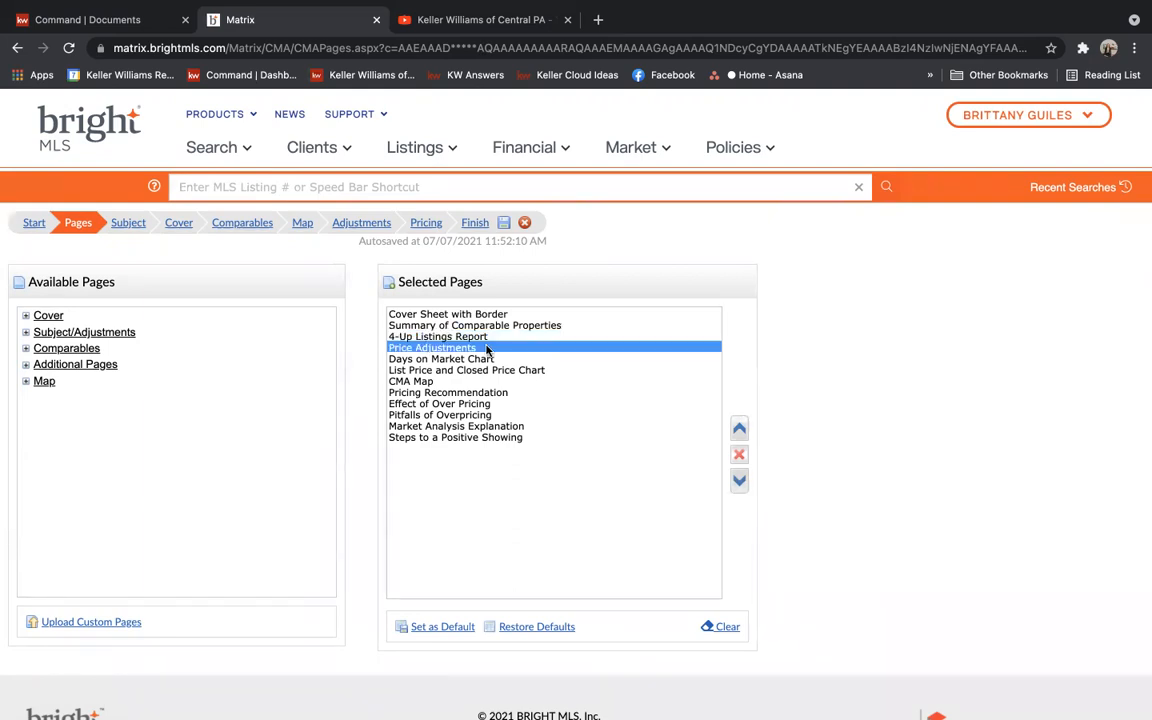
click(506, 360)
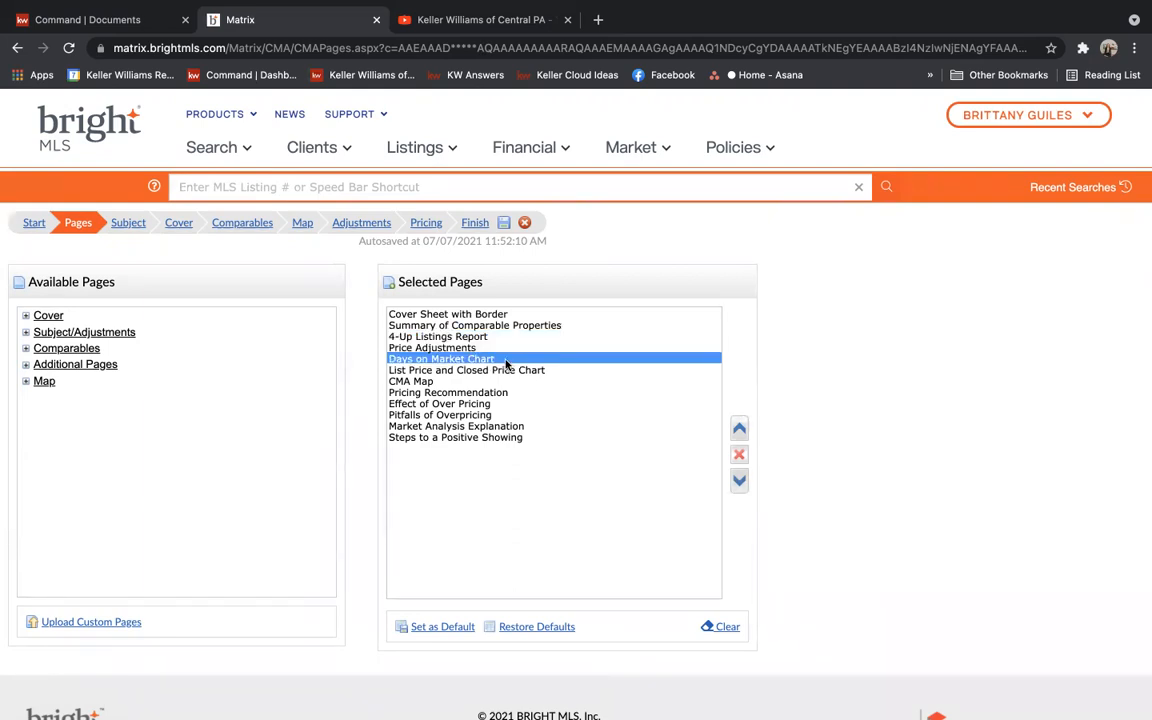
click(538, 372)
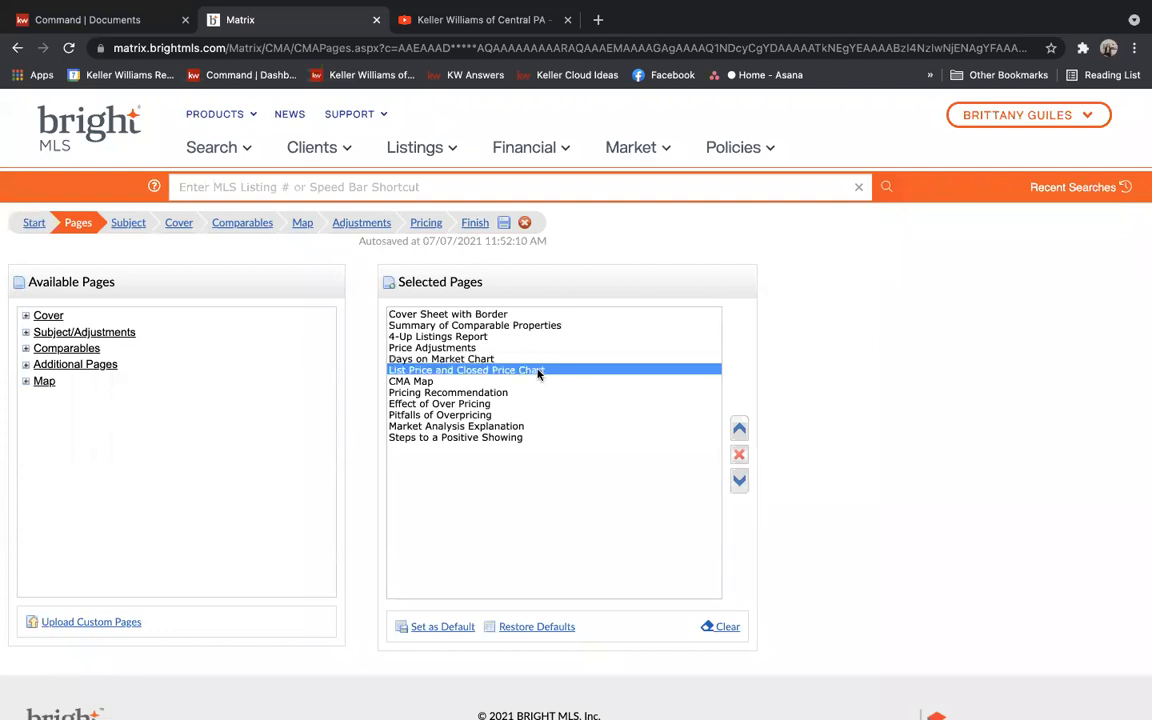
click(446, 383)
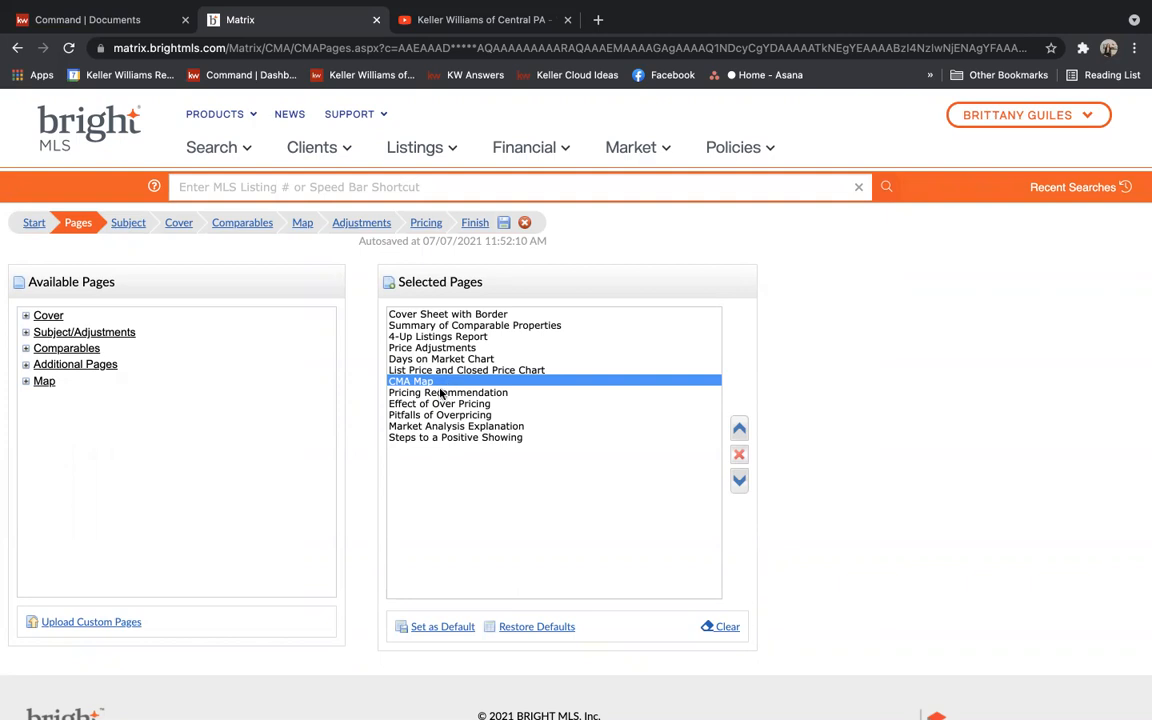
click(439, 394)
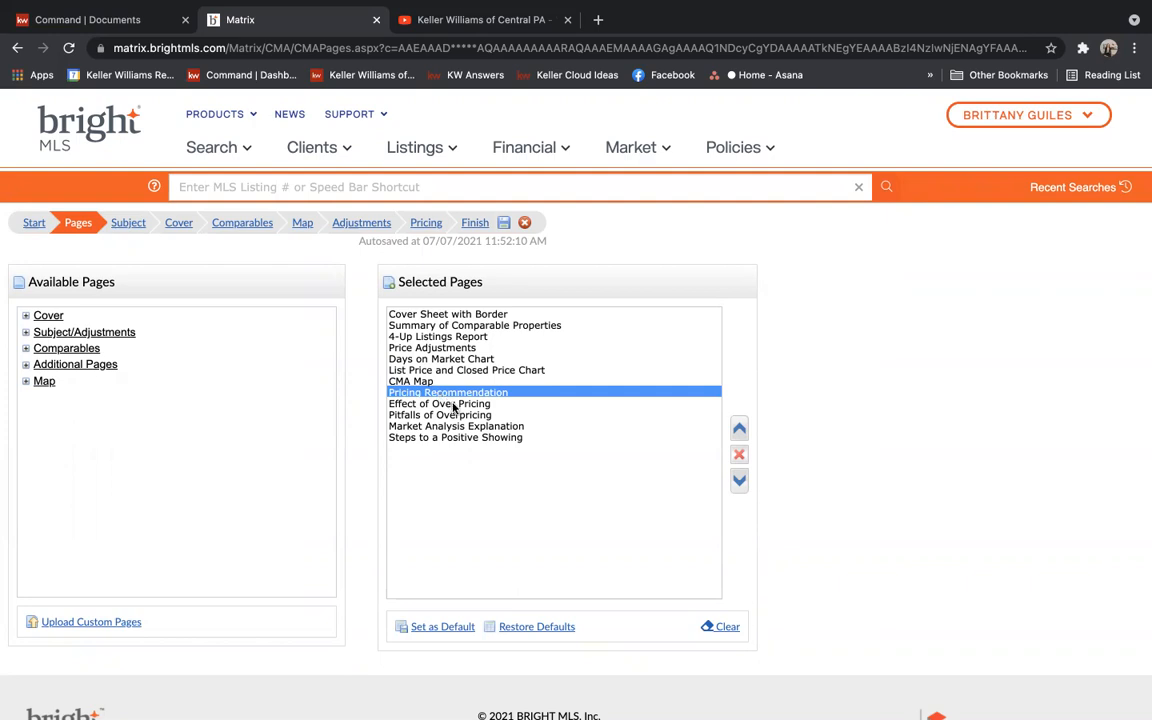
Remove Pitfalls of Overpricing, then check Market Analysis Explanation and Steps to a Positive Showing
click(453, 405)
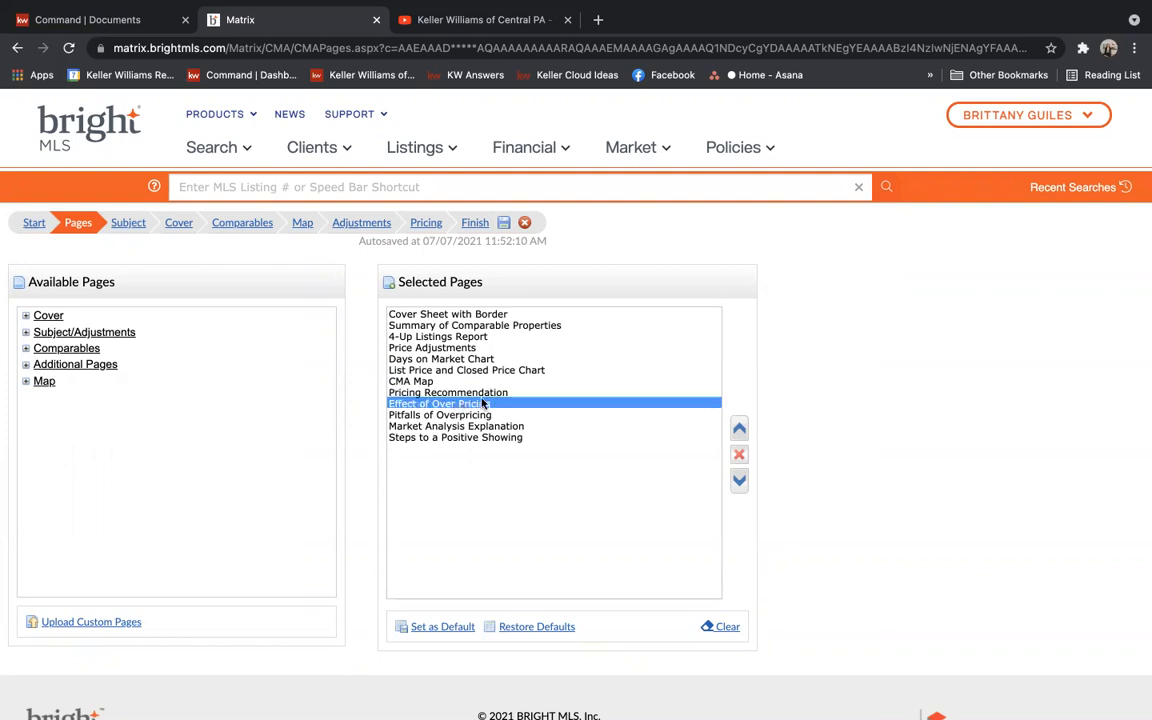
click(403, 425)
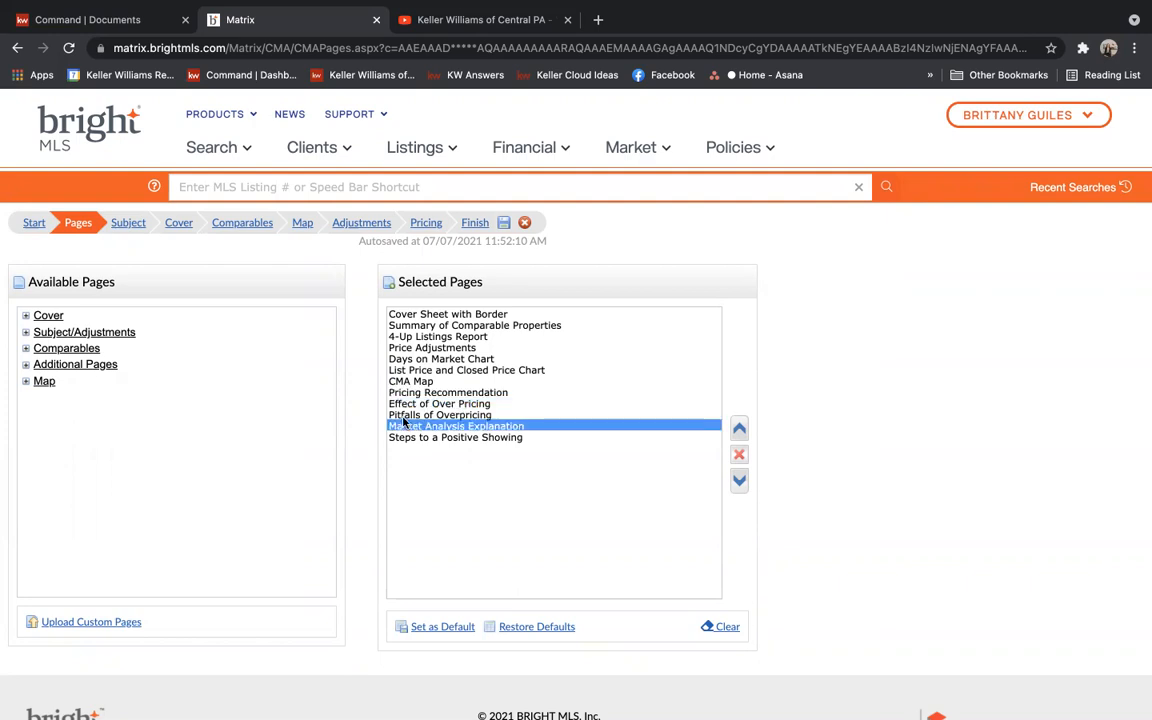
click(406, 404)
click(415, 415)
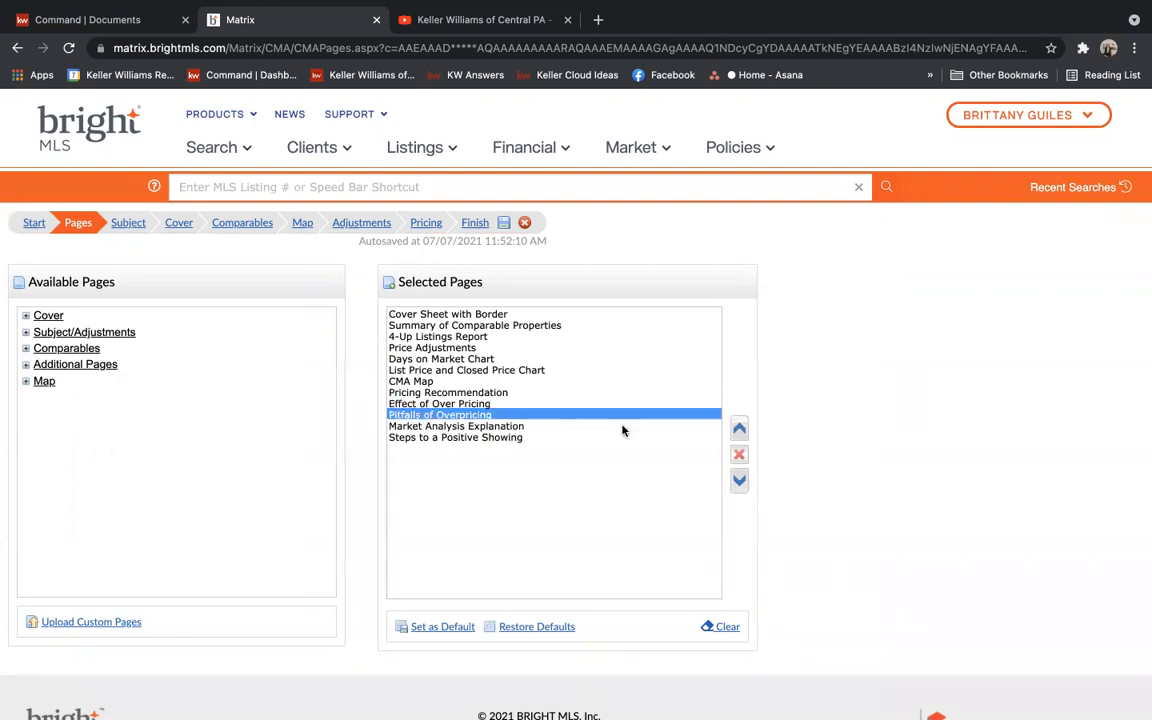
click(739, 455)
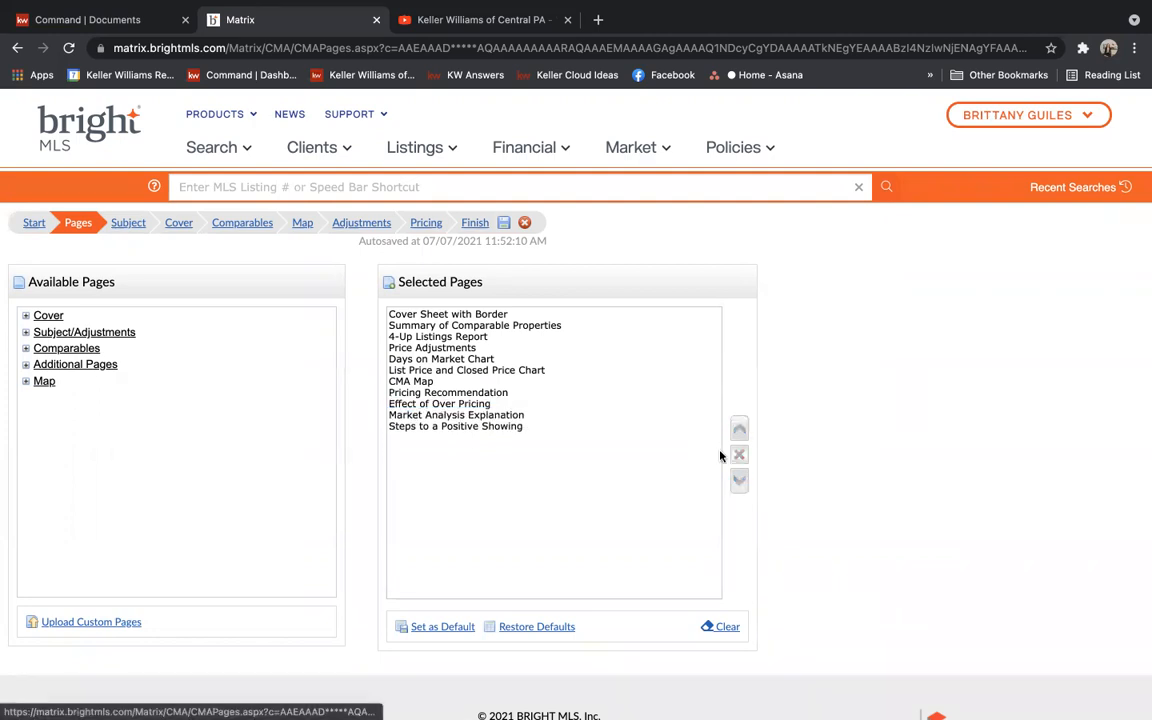
click(483, 415)
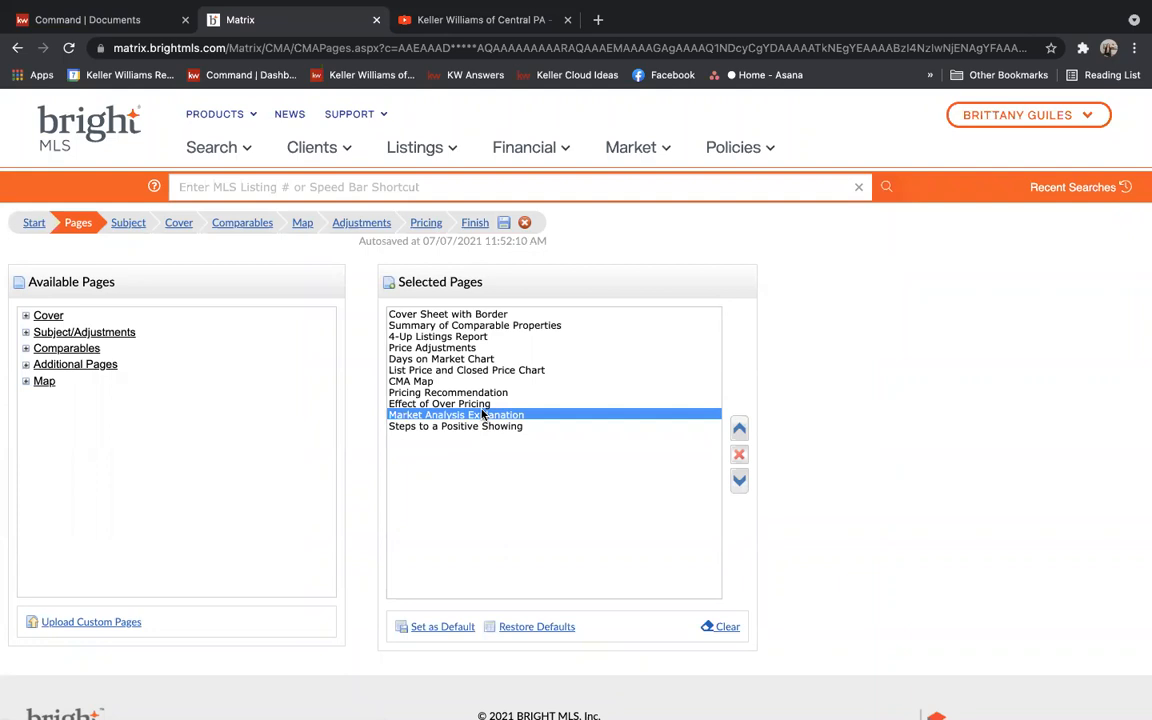
click(463, 428)
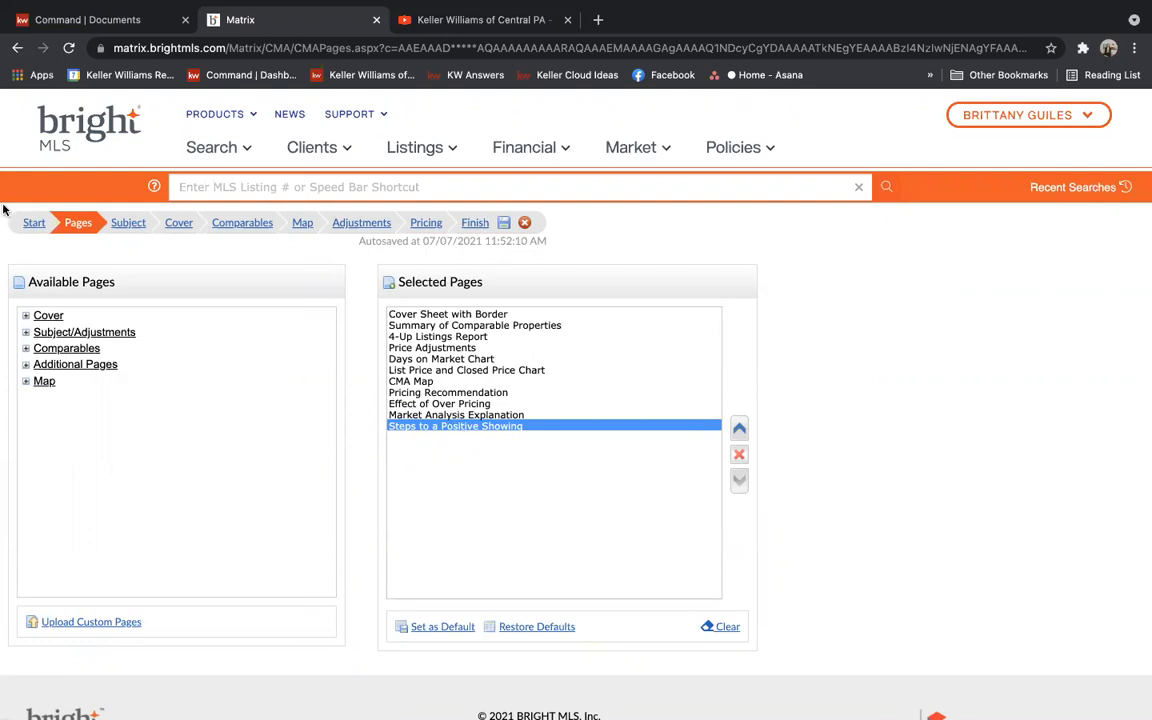
Try the Subject step's public records lookup, then view the Cover step's contact and agent details
click(133, 225)
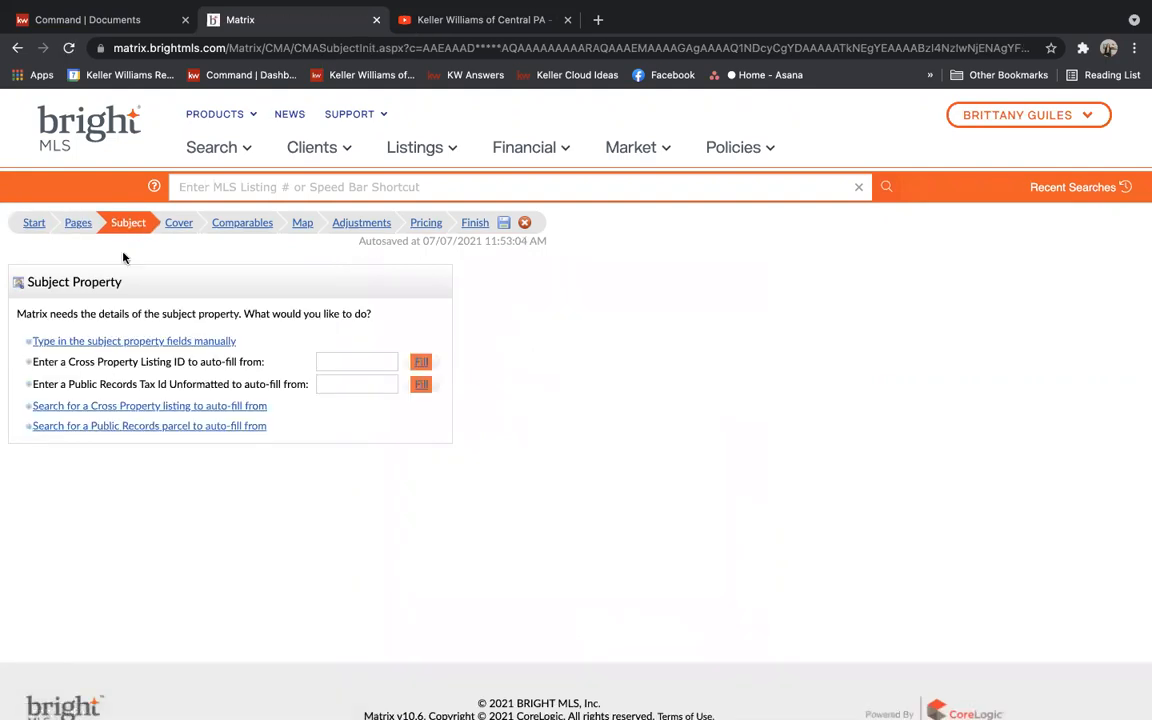
click(137, 428)
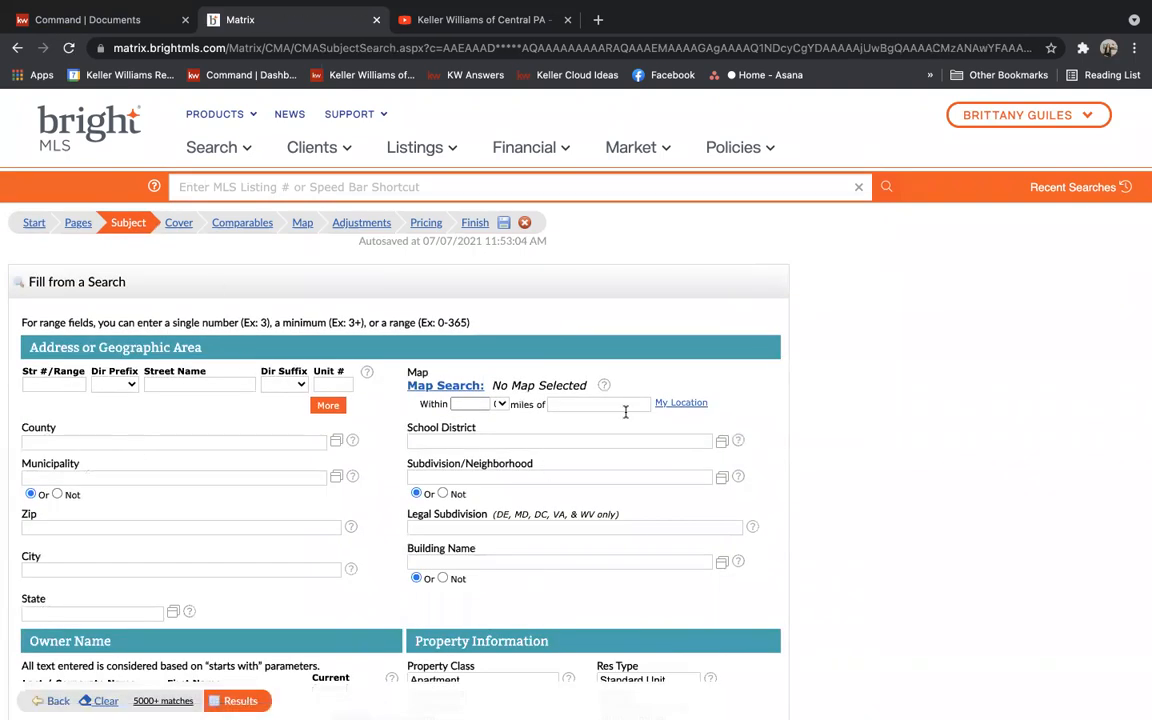
click(174, 222)
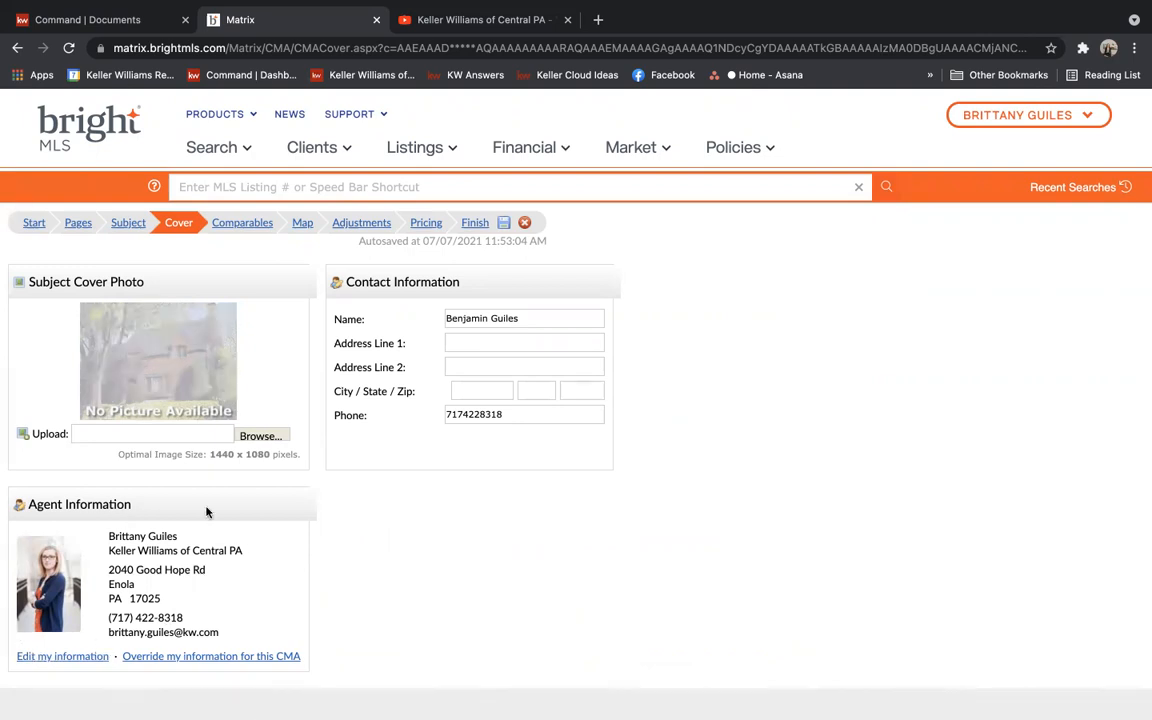
View the four chosen comparables, then see them plotted on the Map step
click(242, 222)
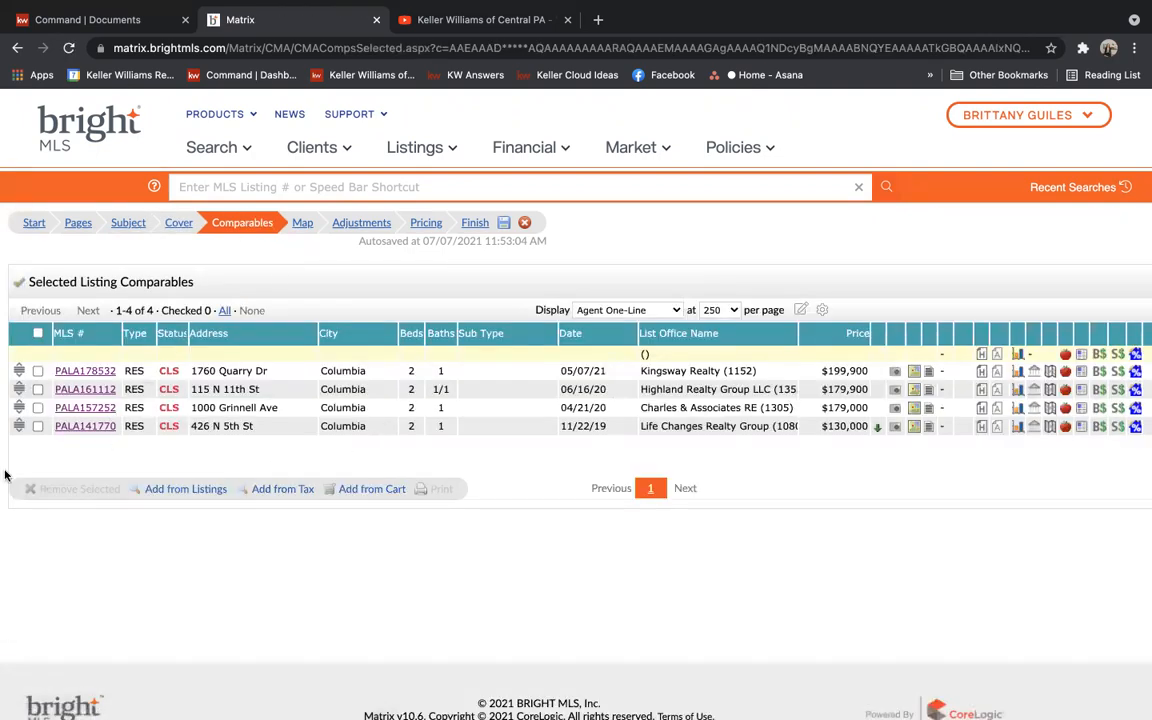
click(311, 224)
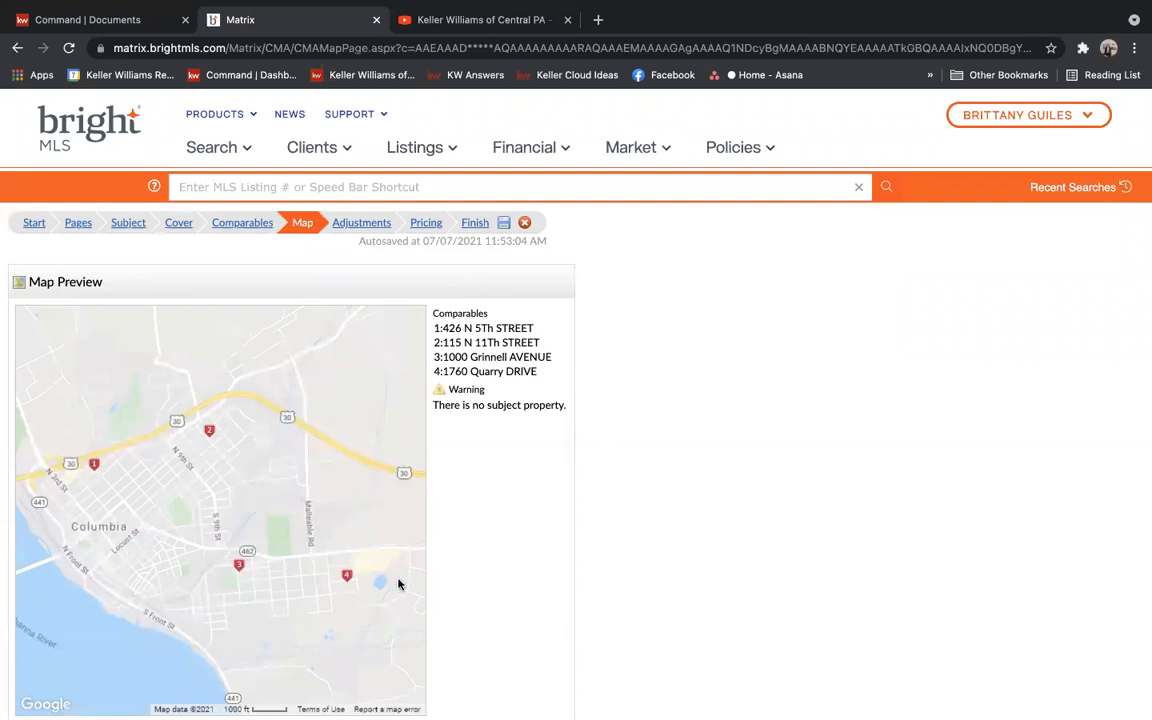
Return to Comparables, then open My CMA's from the Clients menu to list 21 CMAs
click(241, 224)
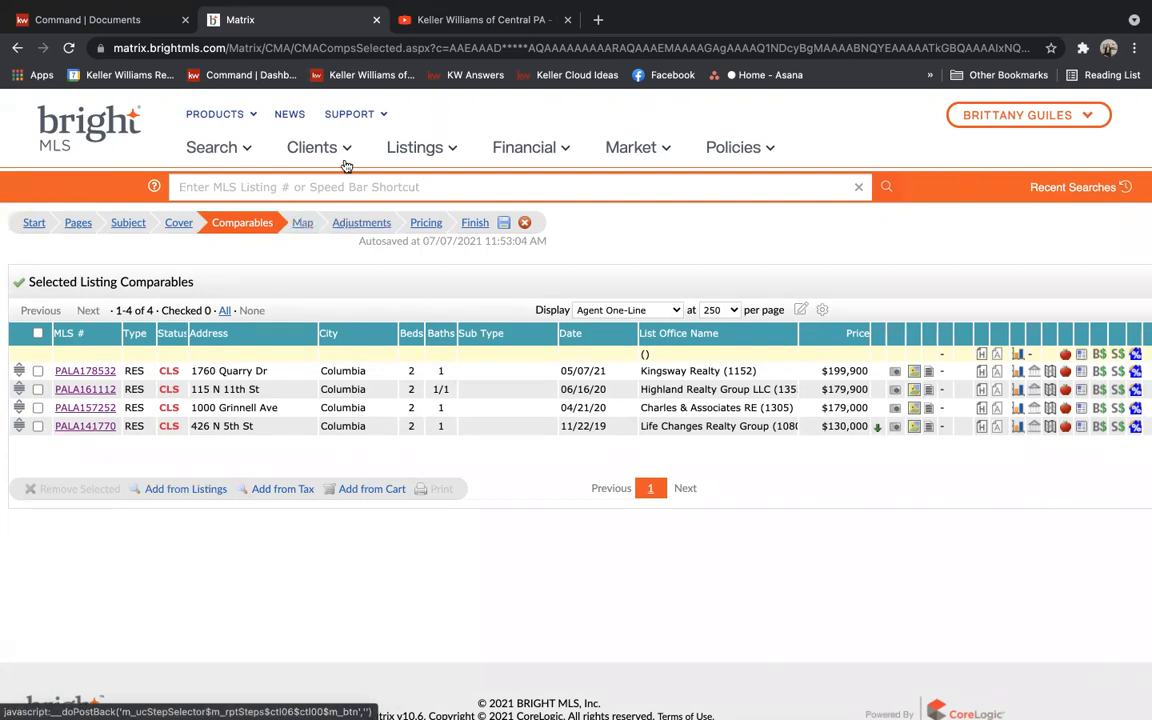
mouse_move(340, 157)
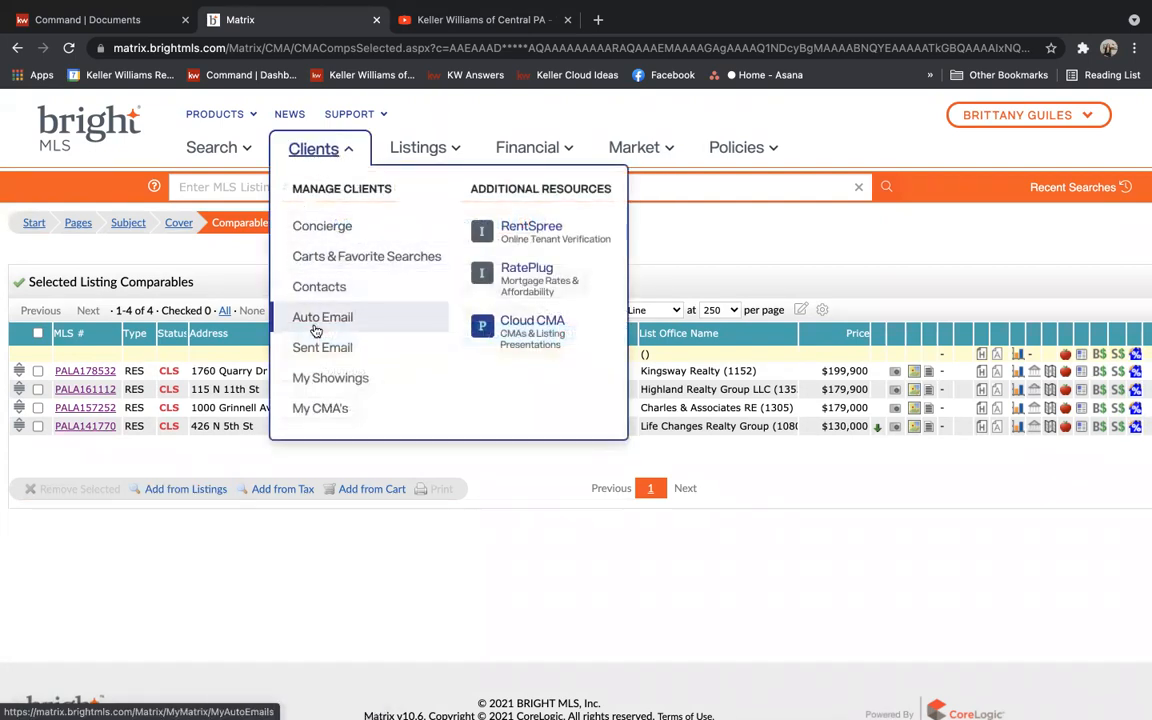
click(318, 412)
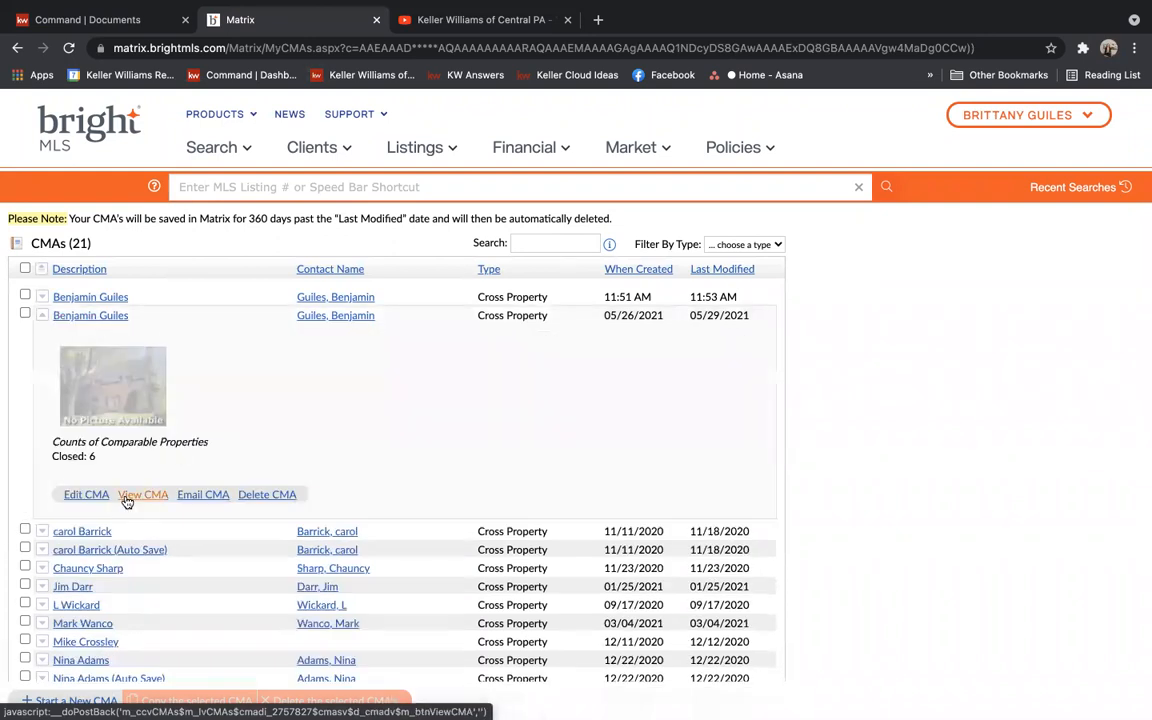
Edit the 05/26/2021 CMA and view its six comparables on the map
click(84, 492)
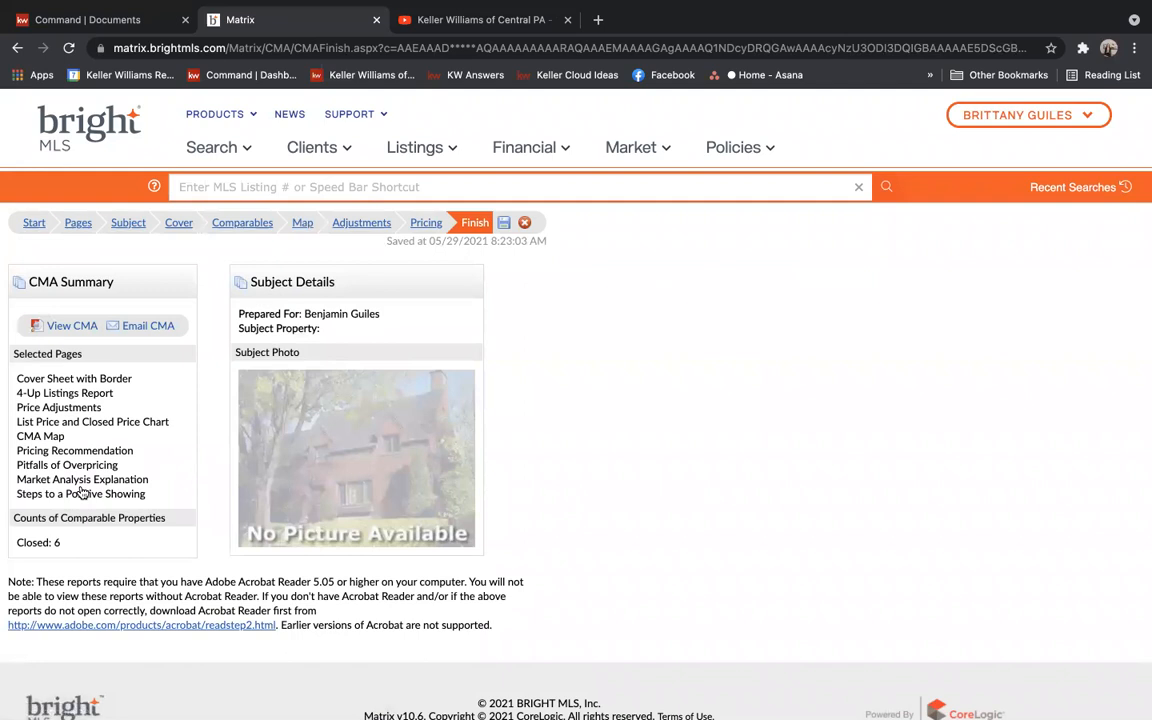
click(303, 223)
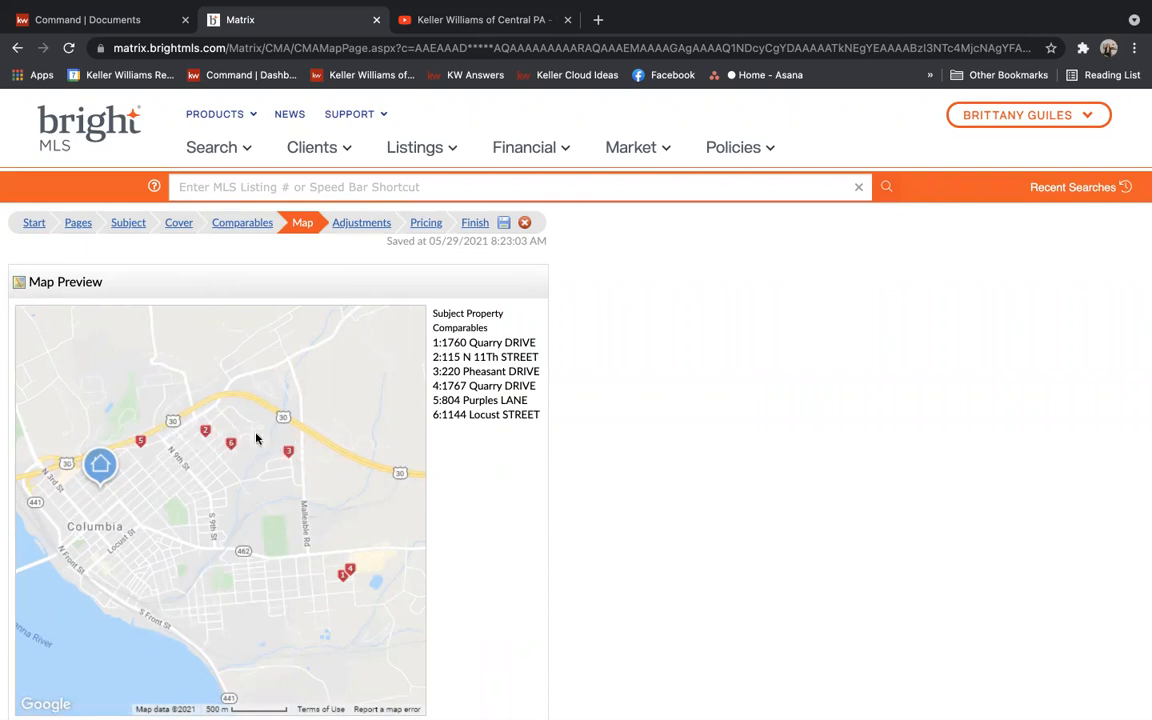
Show the six comparables' Adjustments in Single Line Mode
click(238, 224)
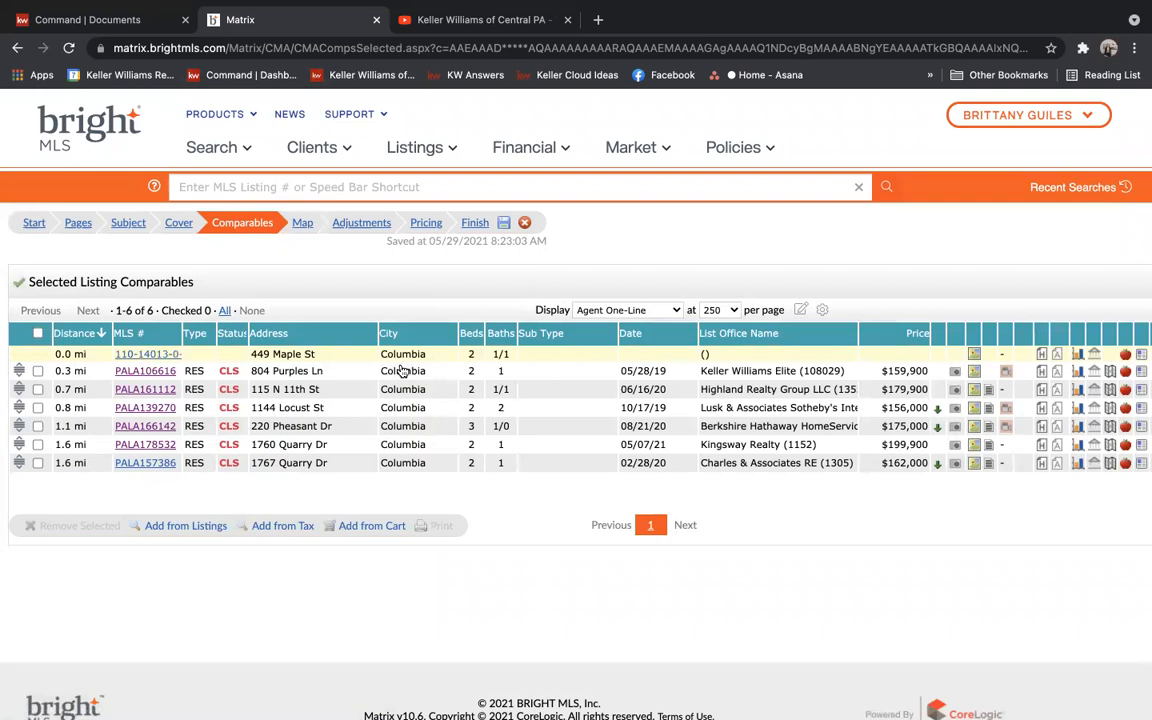
click(350, 225)
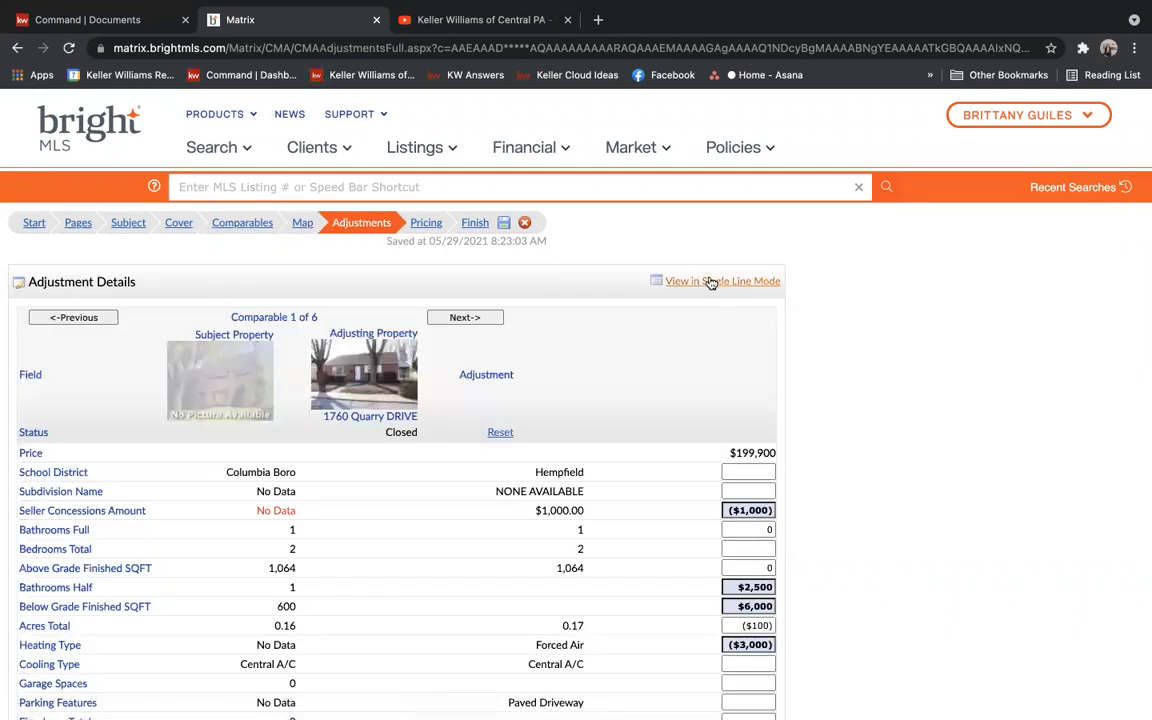
click(710, 281)
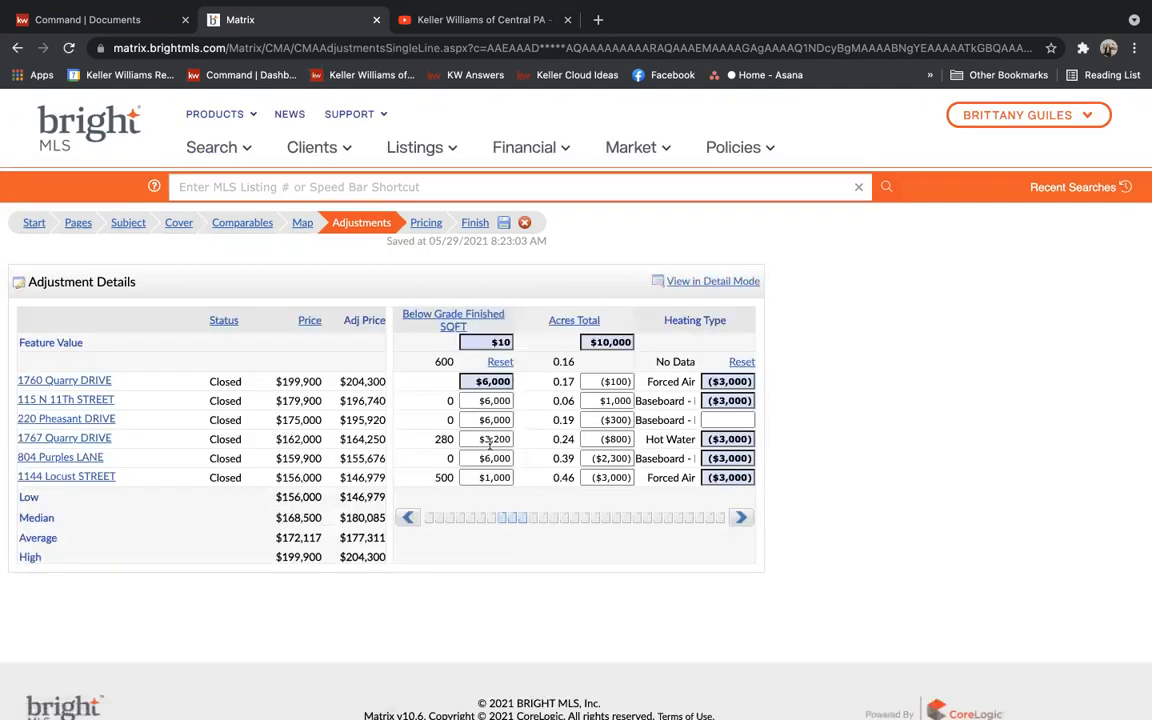
Page the adjustments grid back to School District, then return to the comparable listings
click(407, 517)
click(407, 517)
click(407, 517)
click(407, 517)
click(407, 517)
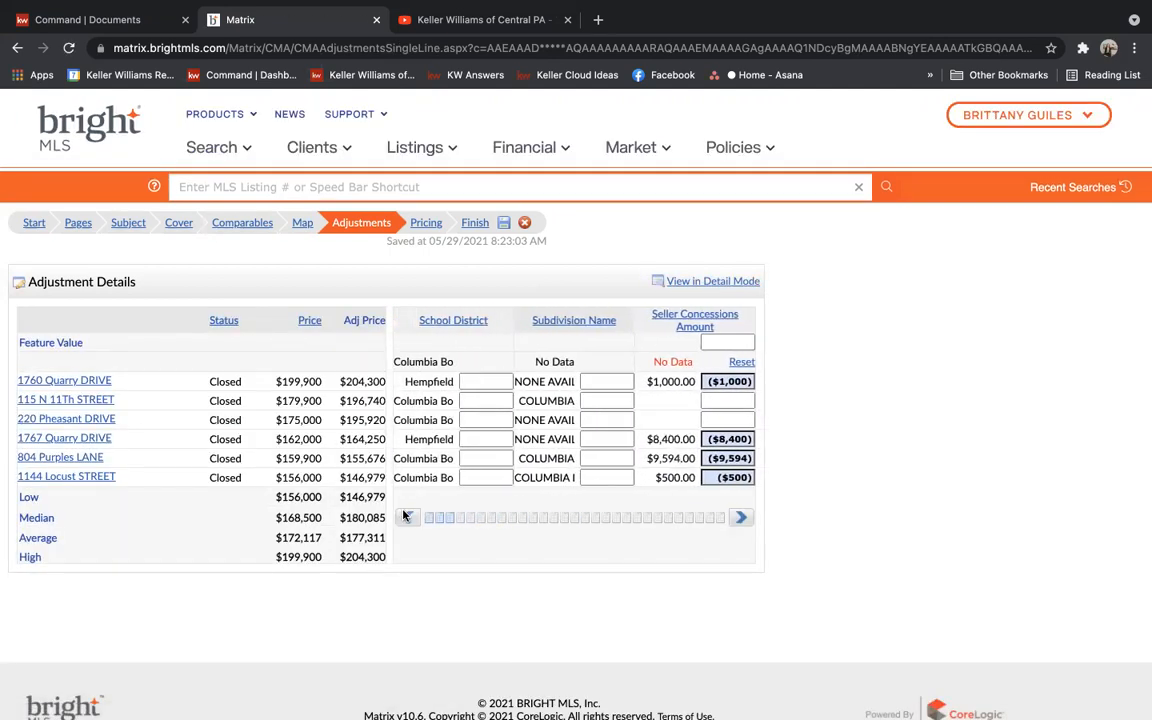
click(243, 227)
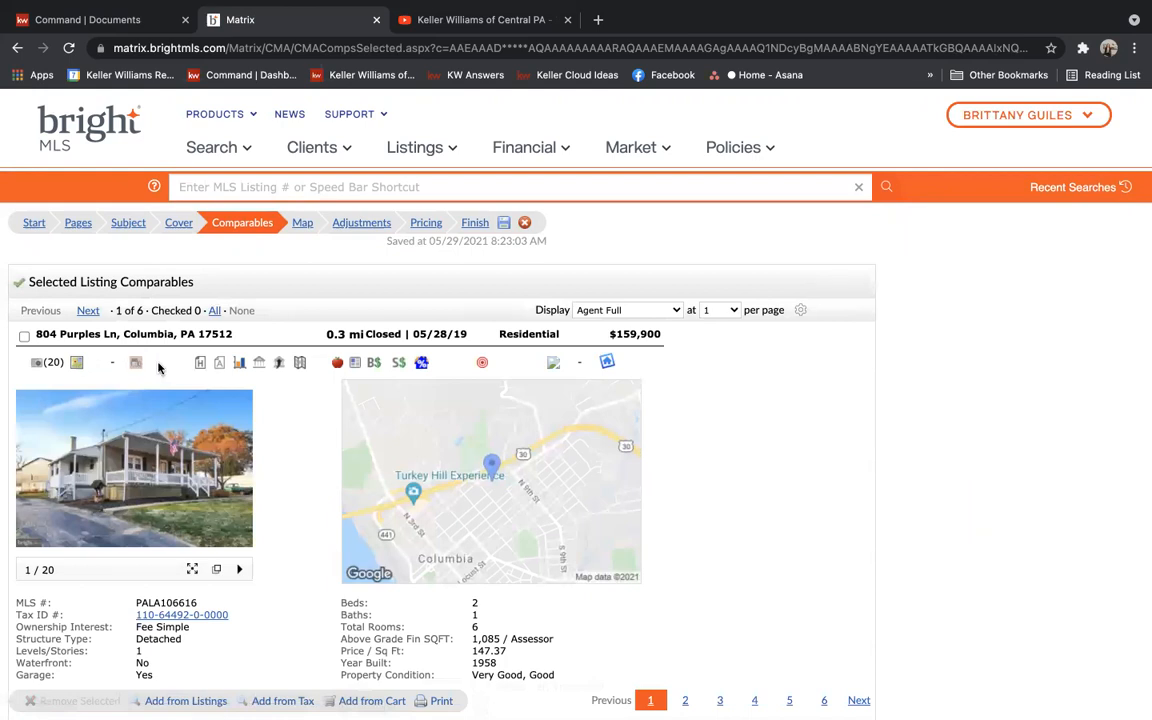
scroll(163, 368, down, 4)
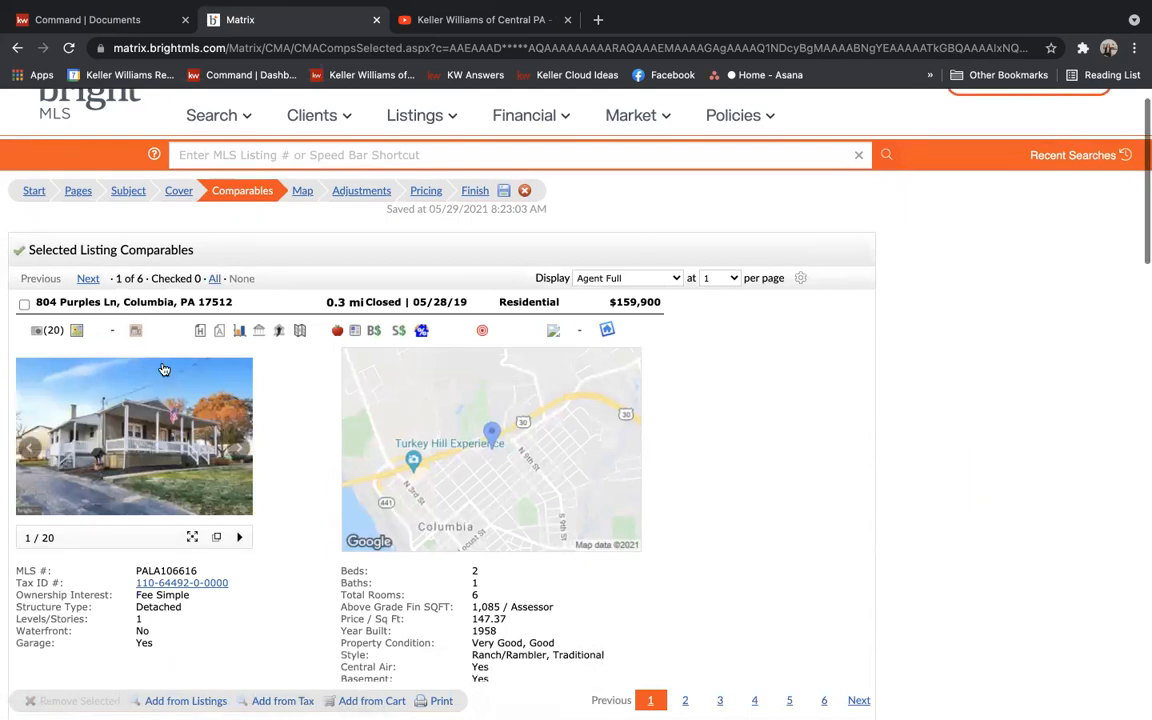
scroll(163, 365, down, 4)
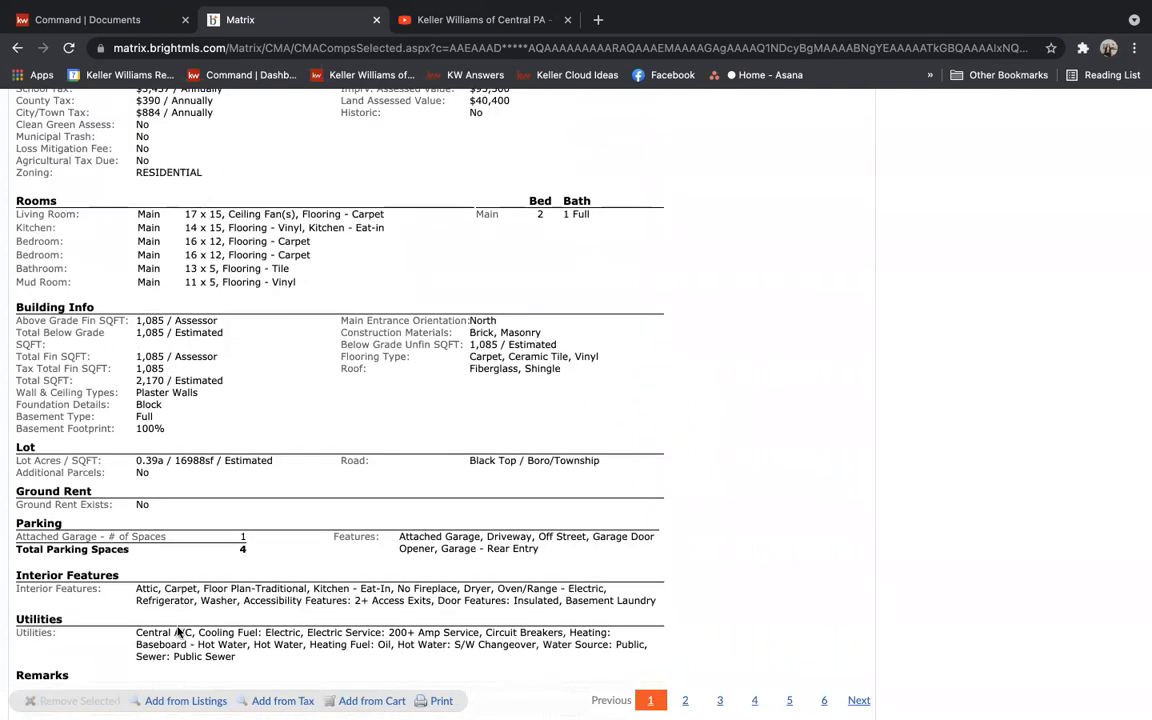
scroll(173, 632, down, 2)
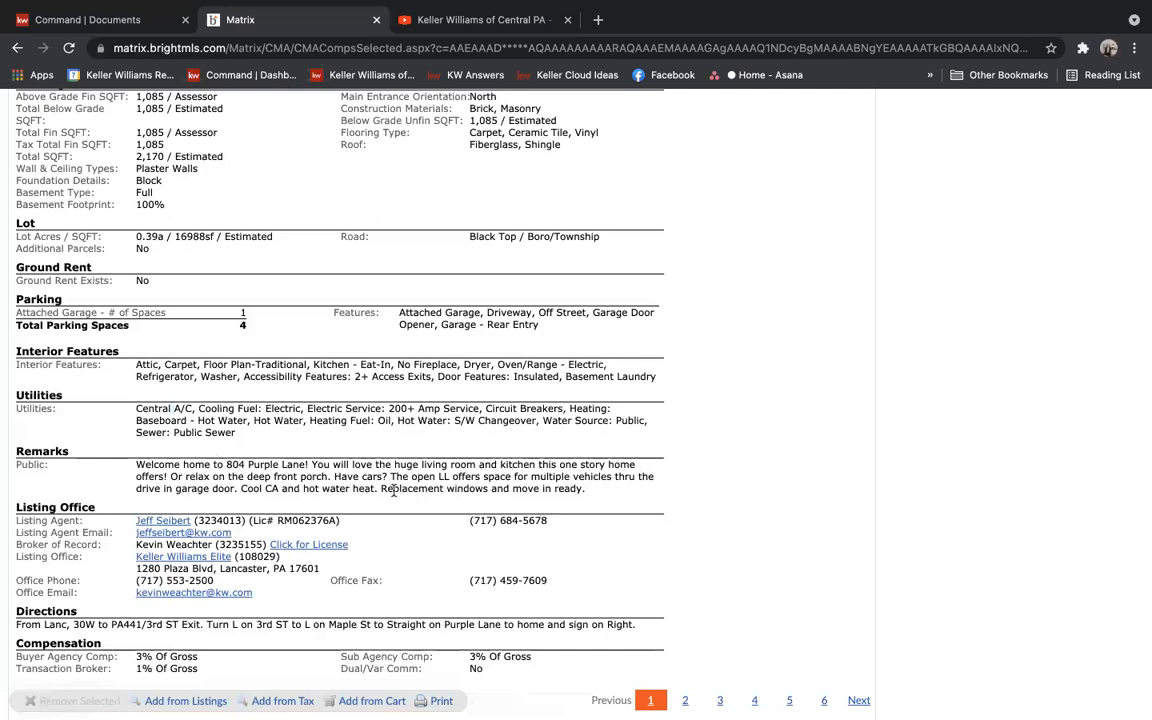
drag(380, 488, 622, 497)
scroll(622, 497, up, 8)
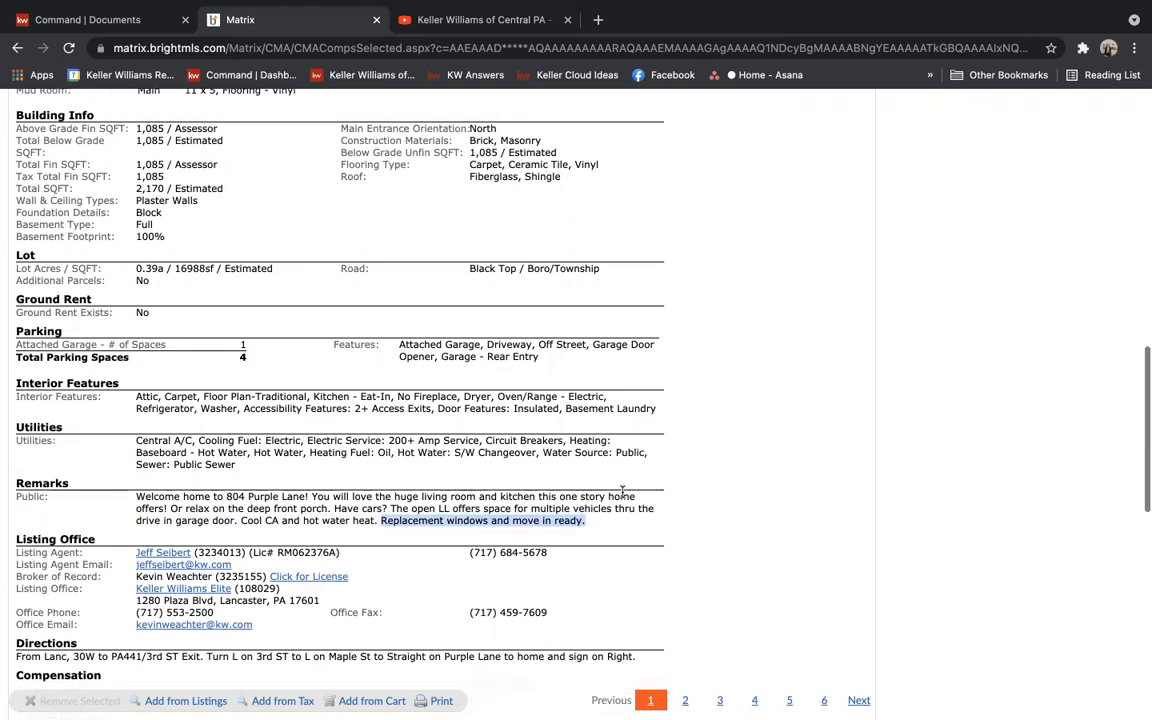
scroll(622, 497, up, 8)
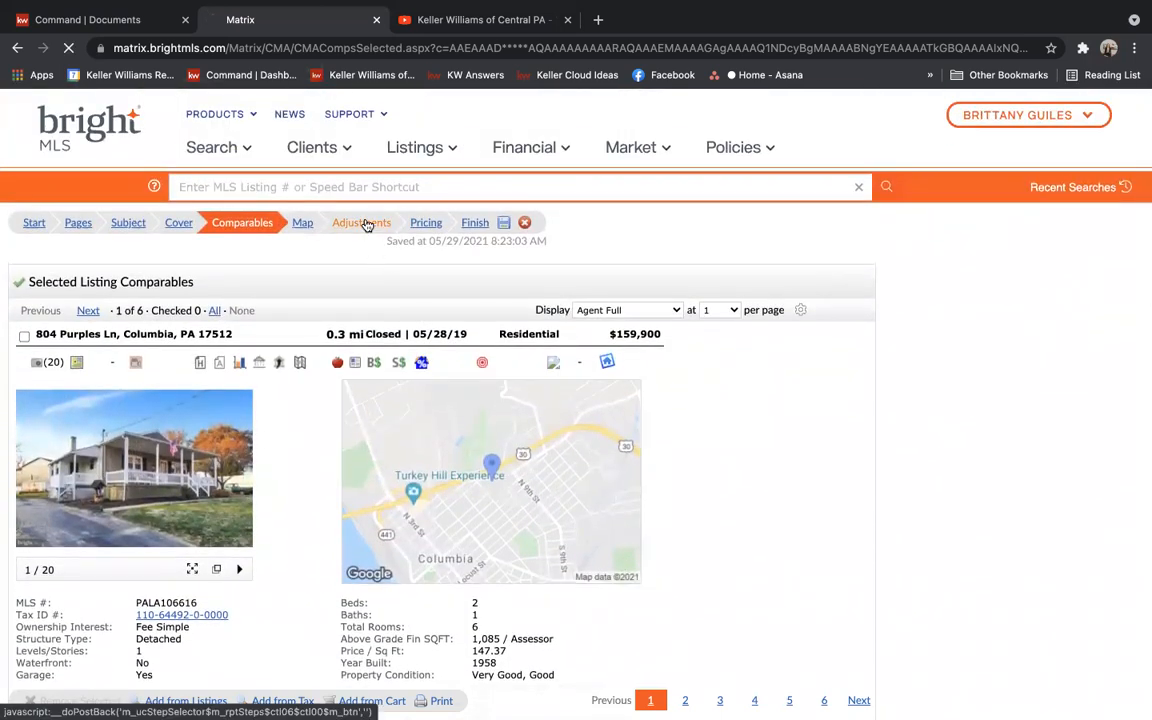
click(366, 223)
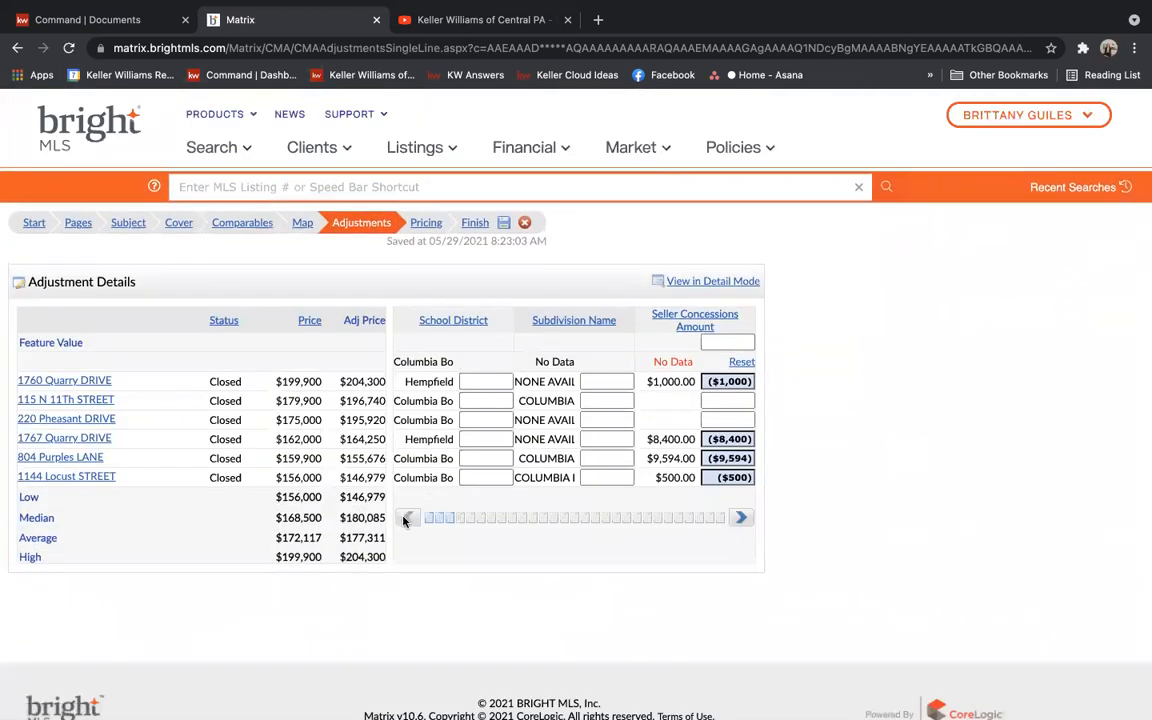
Page through bedroom, bathroom, square footage, acreage, heating, cooling and Garage Spaces adjustments
click(742, 520)
click(742, 520)
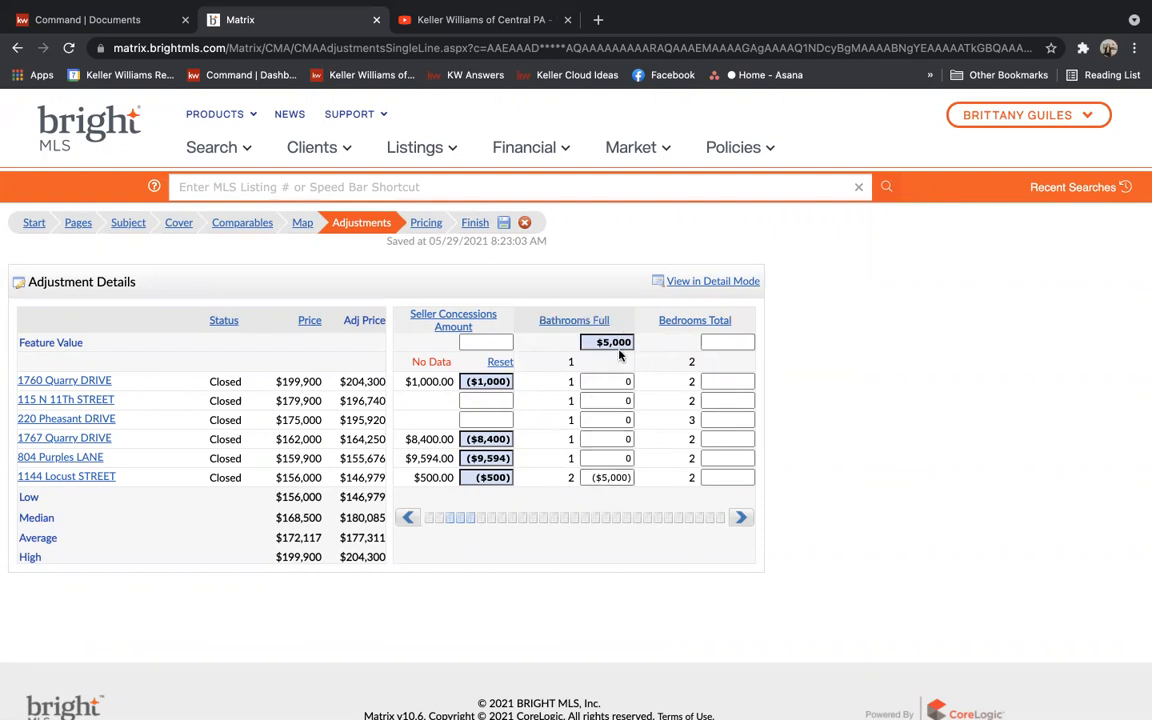
click(741, 518)
click(741, 518)
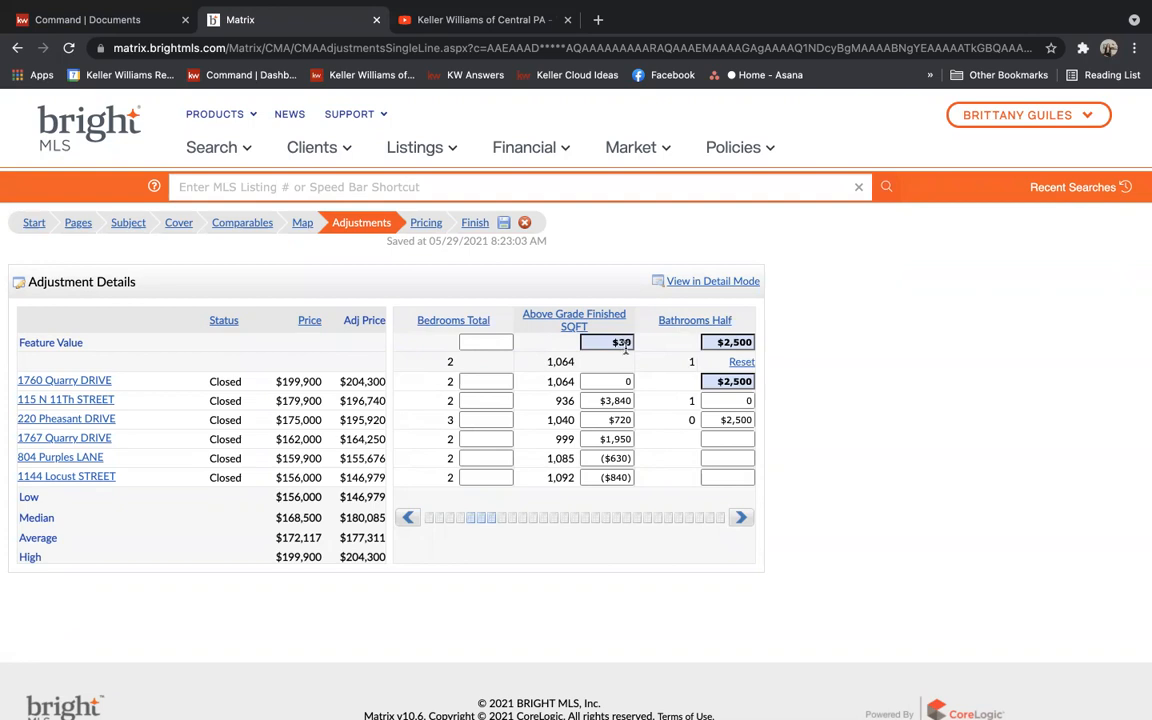
click(741, 517)
click(741, 517)
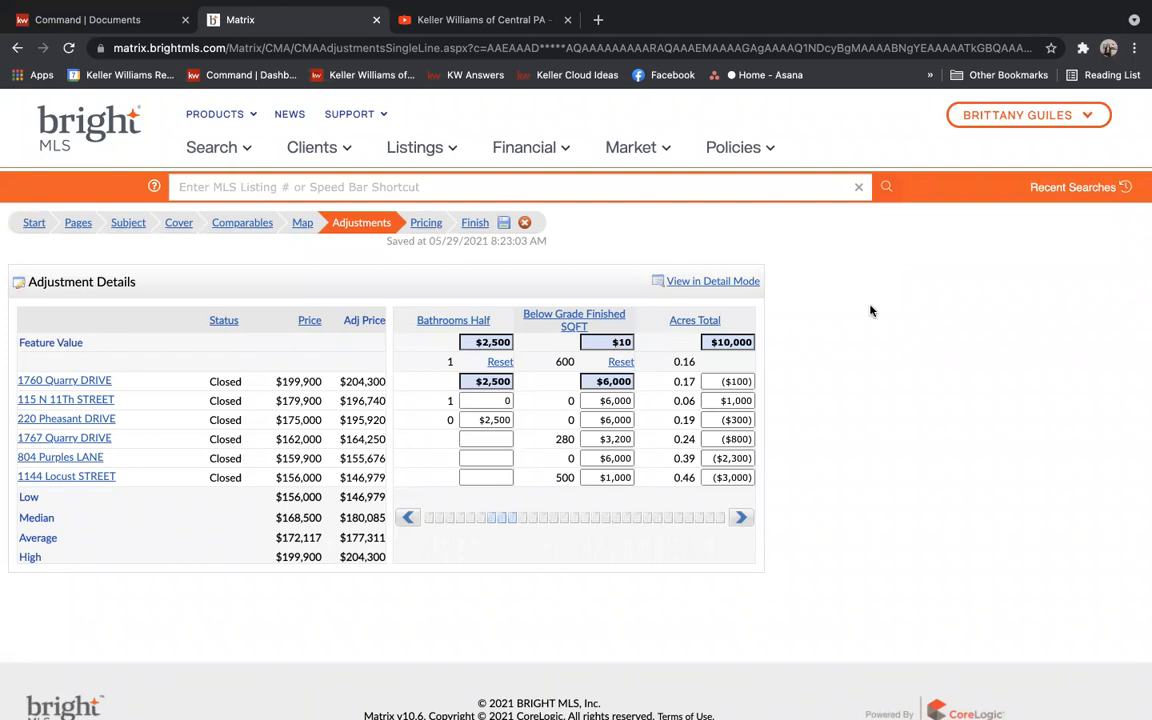
click(737, 519)
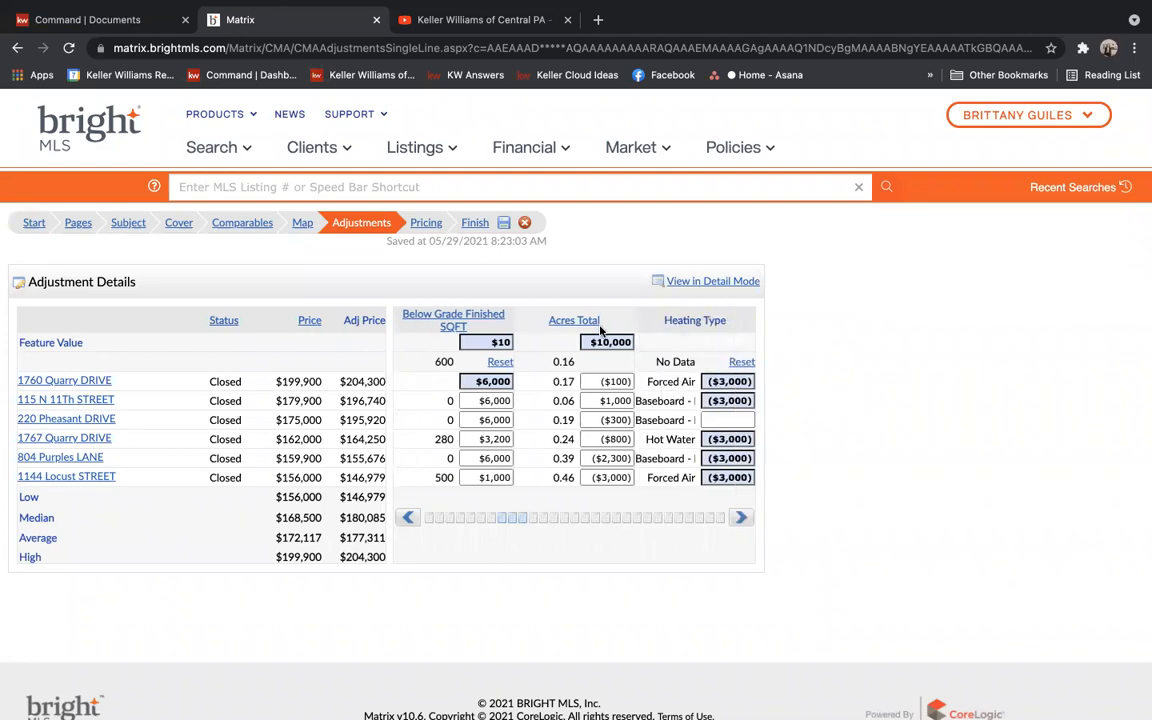
click(742, 518)
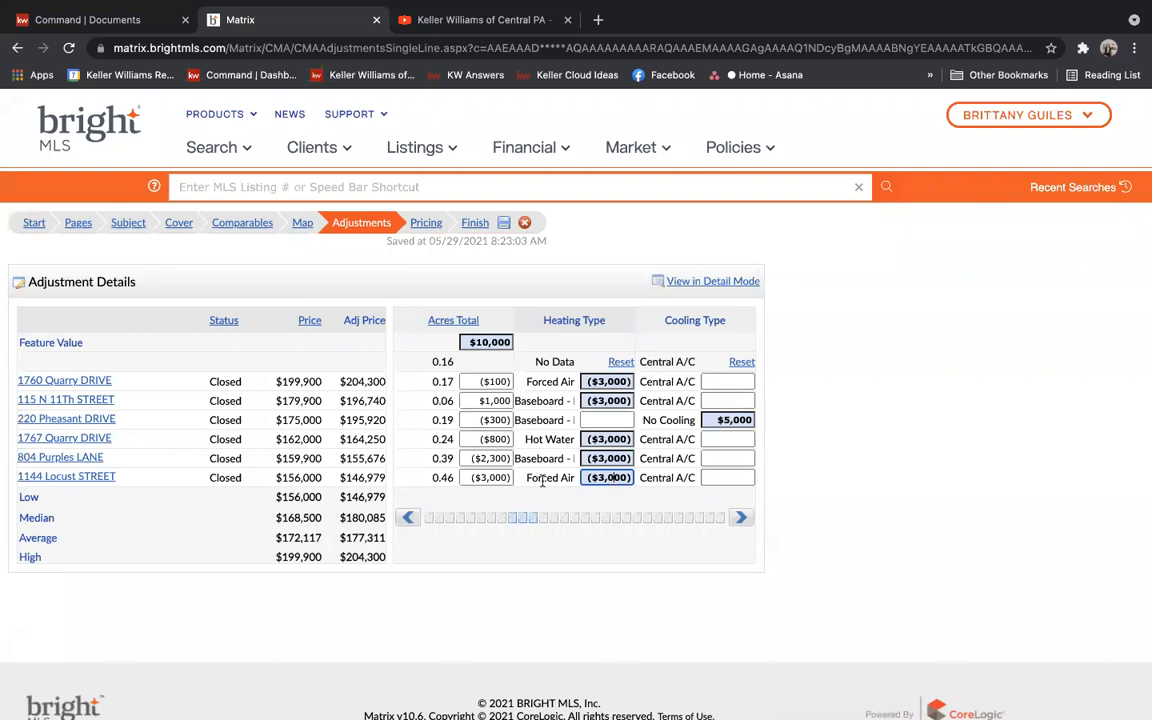
click(745, 518)
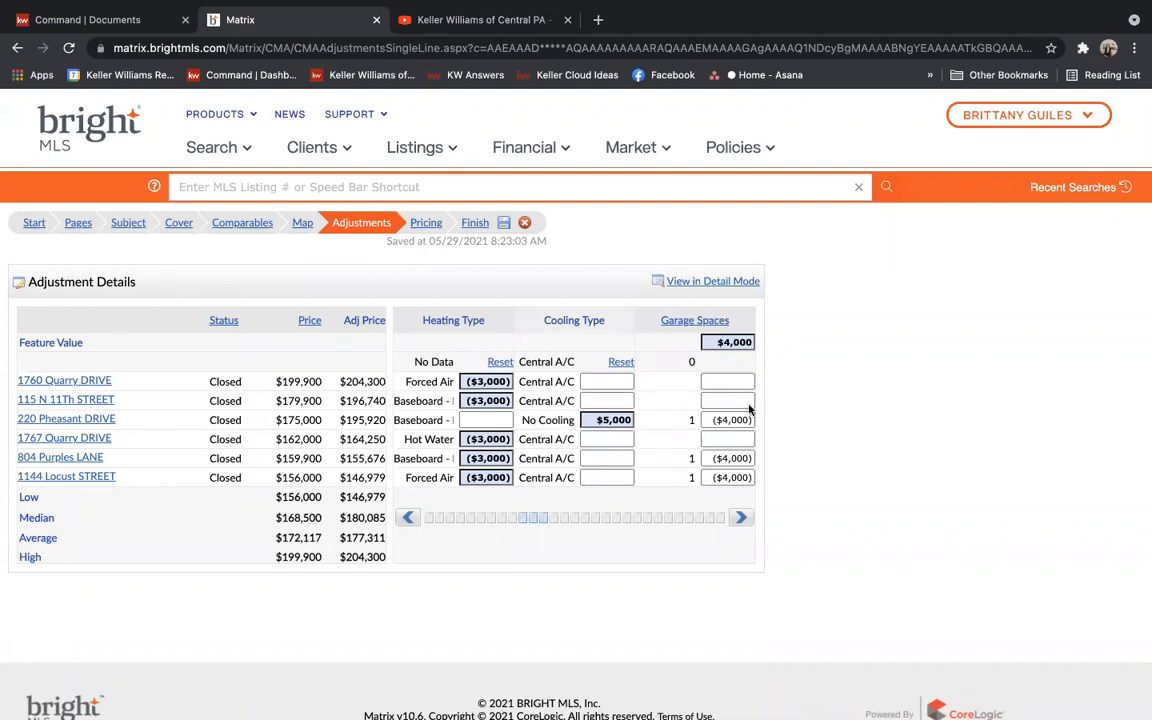
Page through Parking Features, Fireplaces, Basement Type, Year Built, waterfront and water source adjustments
click(741, 519)
click(741, 519)
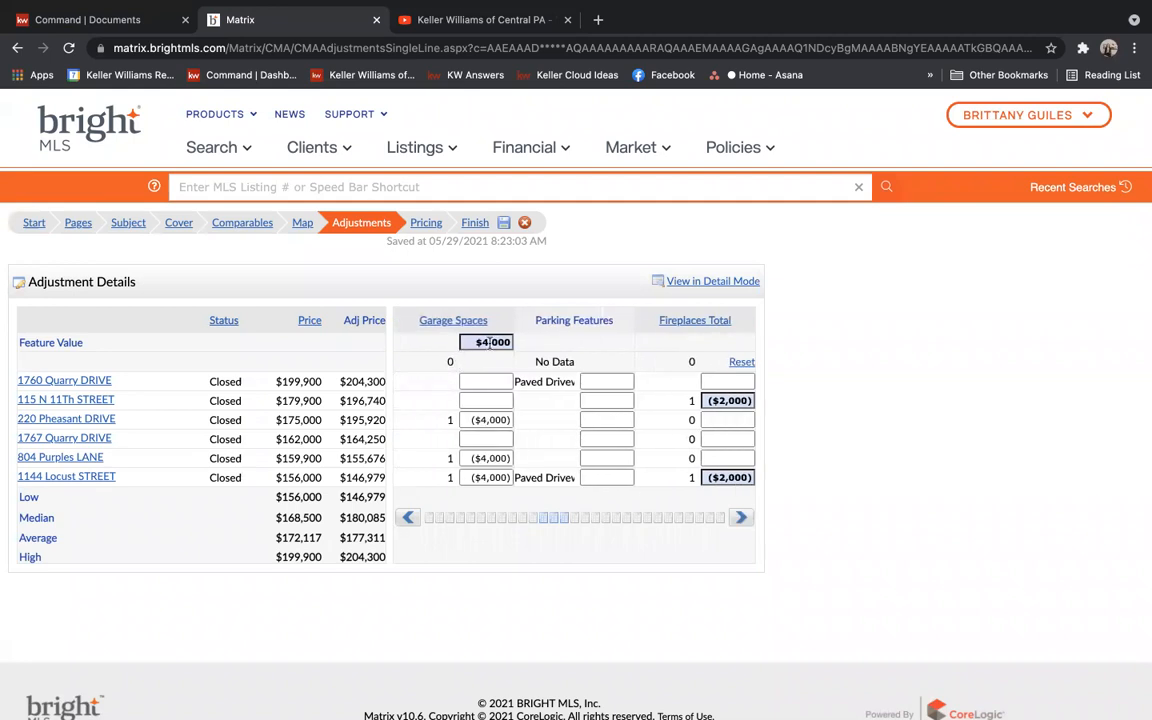
click(743, 519)
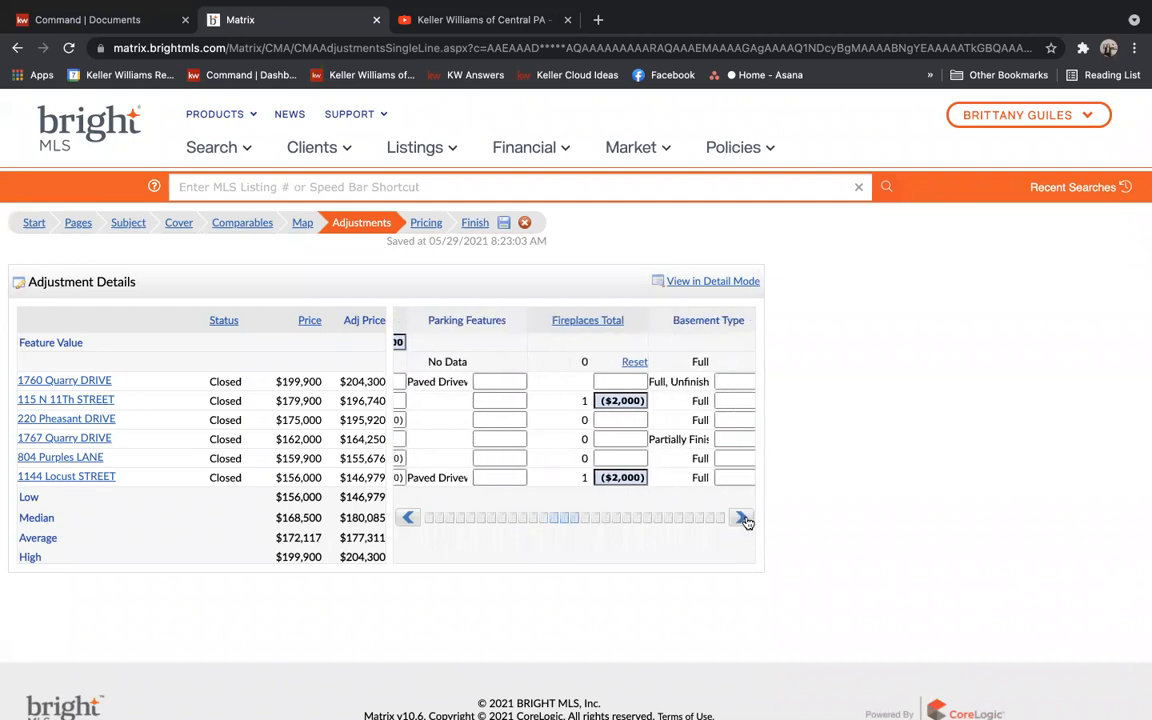
click(743, 519)
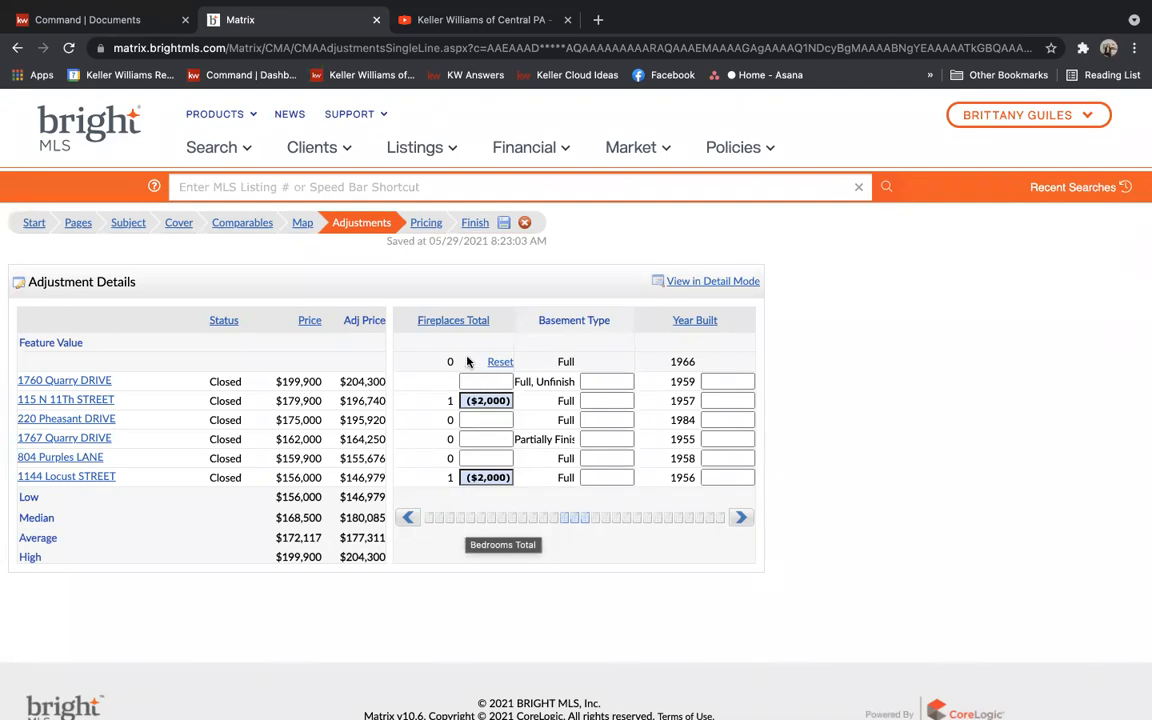
click(741, 518)
click(741, 518)
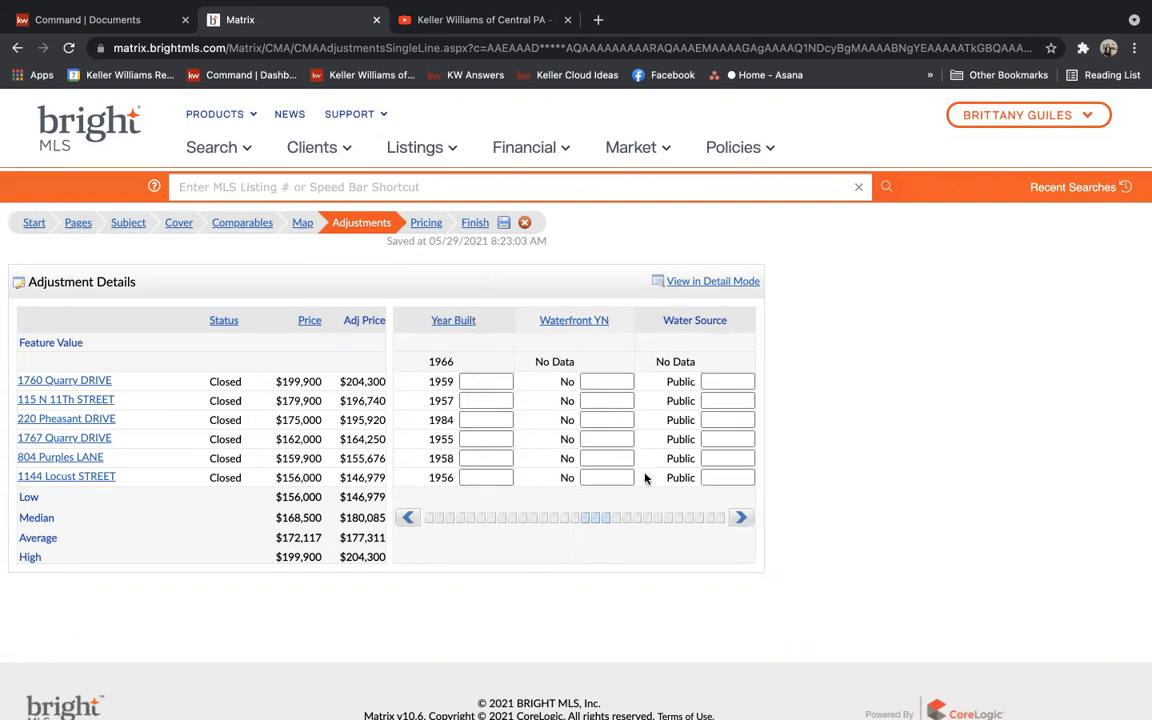
click(737, 517)
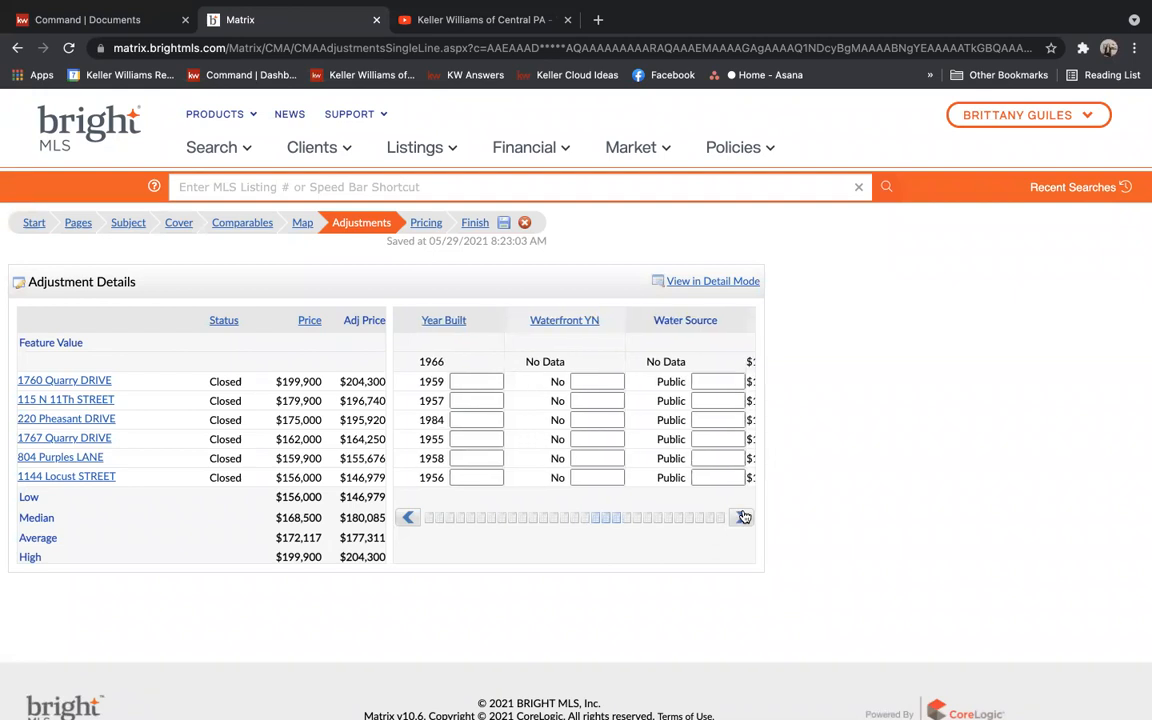
click(741, 517)
Review Tax Year through Structure Type, Style and Pool columns, then move to the Pricing step
click(743, 517)
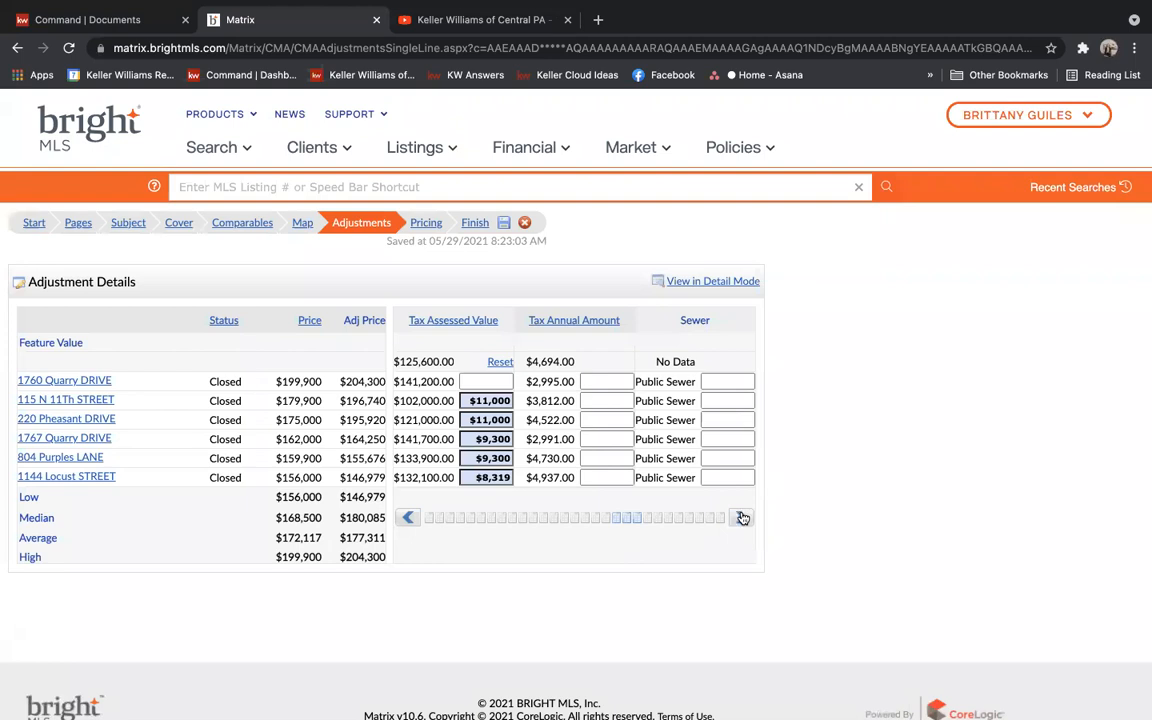
click(743, 517)
click(743, 517)
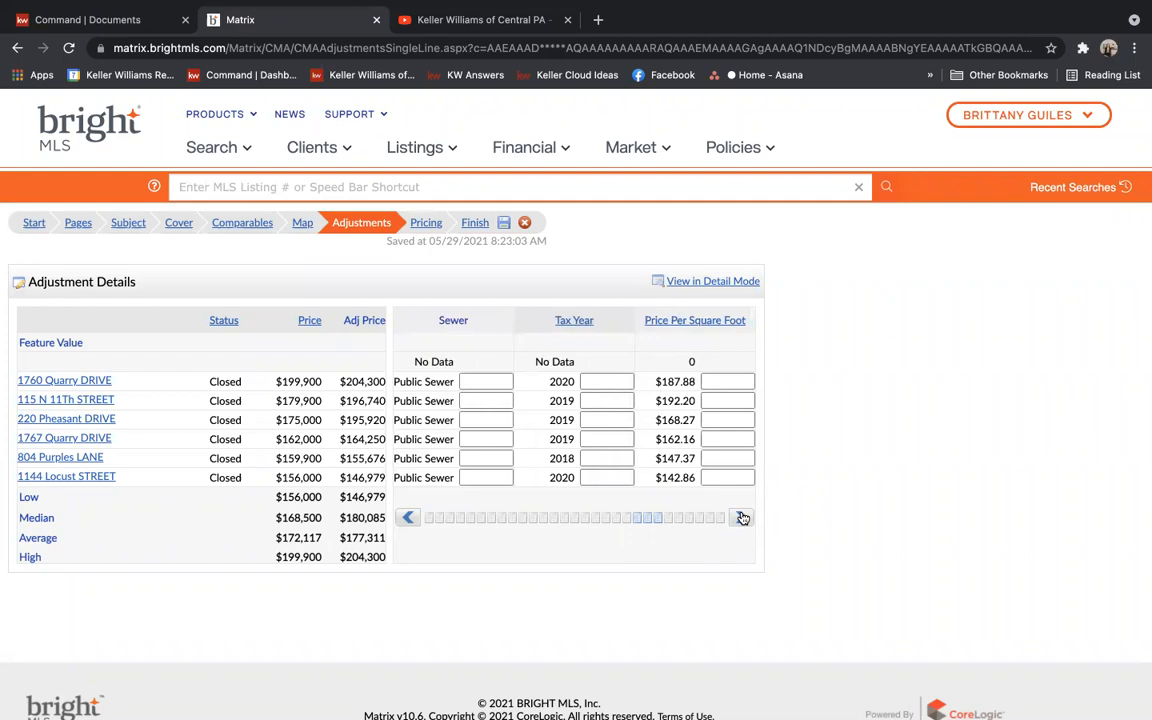
click(743, 517)
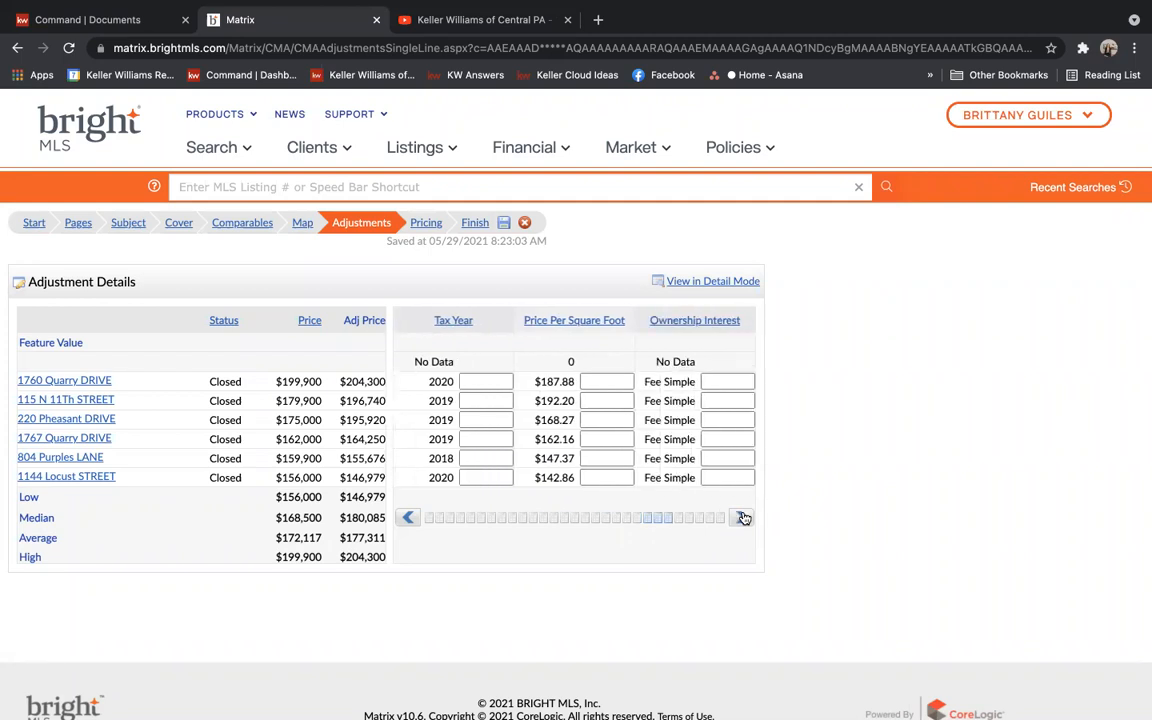
click(743, 517)
click(743, 517)
click(743, 517)
click(743, 517)
click(743, 517)
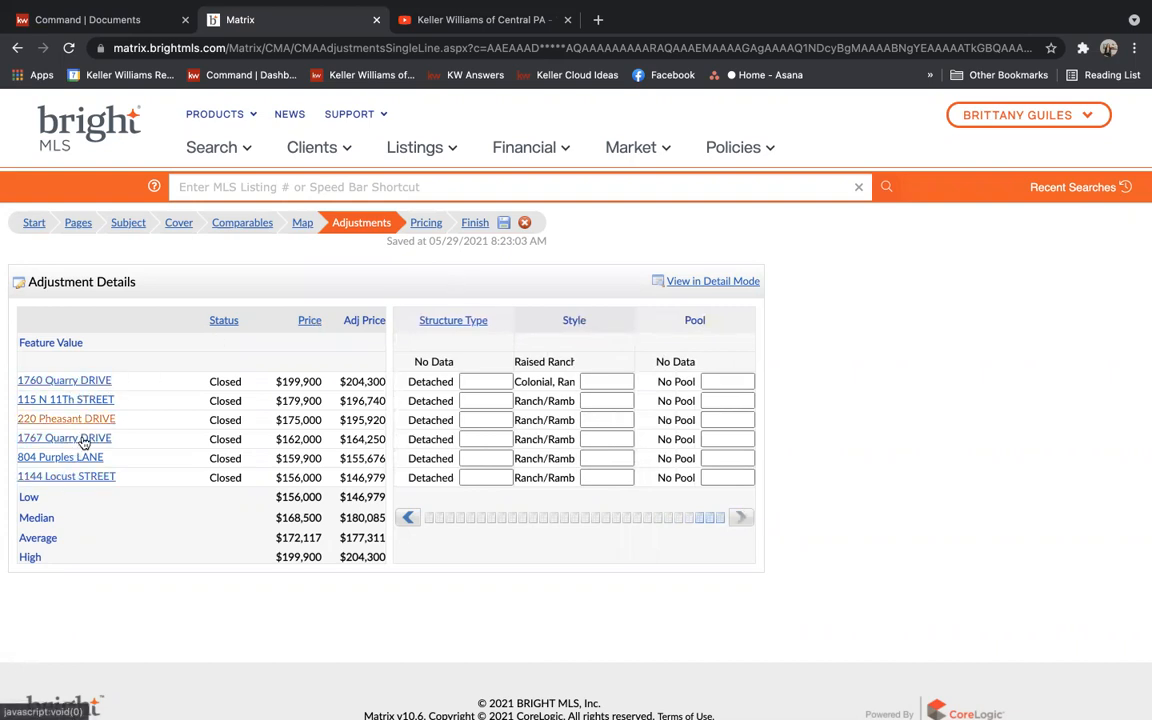
click(424, 224)
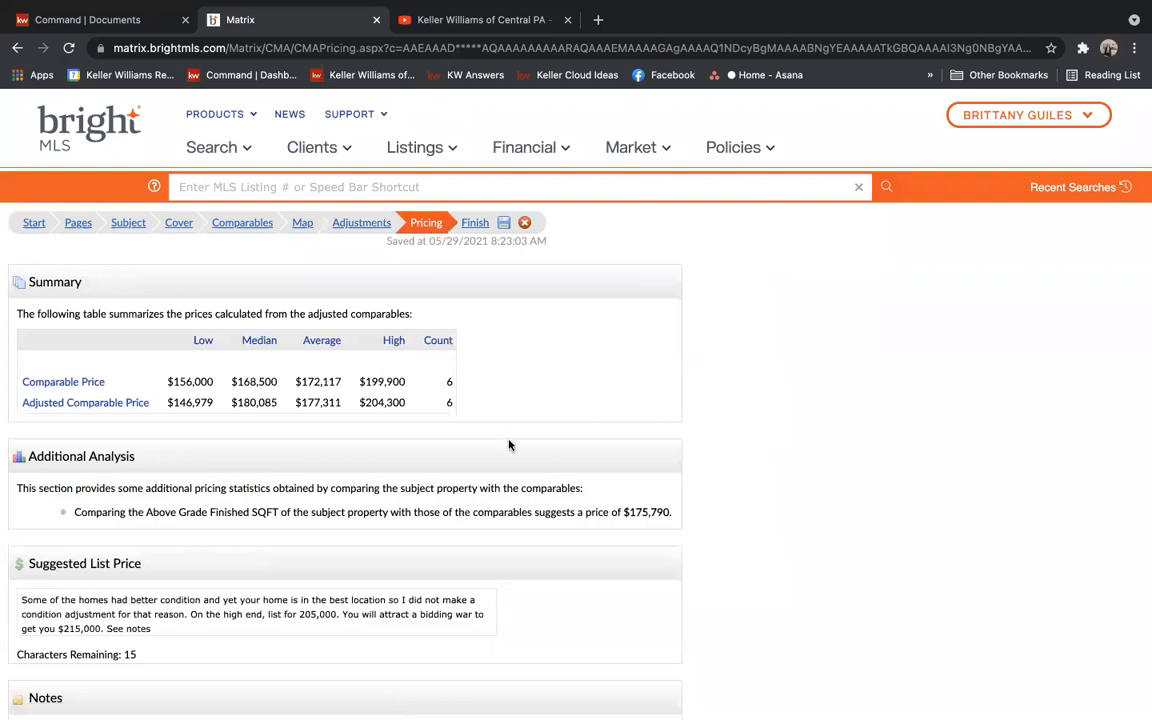
scroll(467, 461, down, 3)
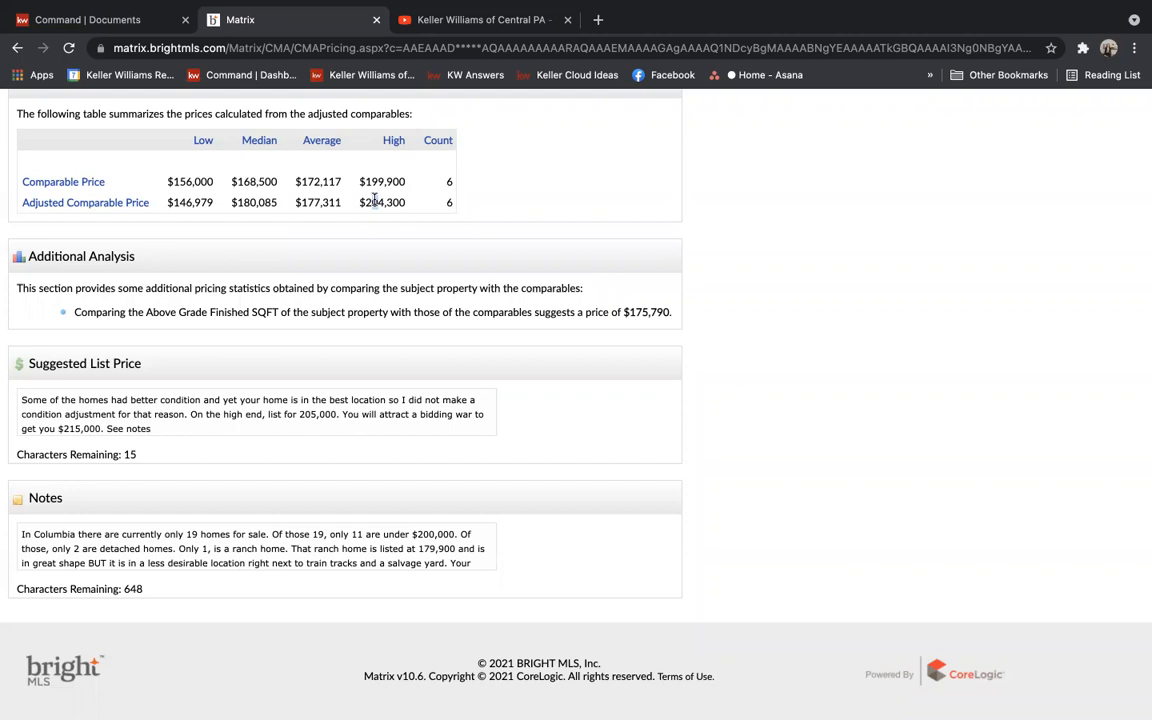
Compare the $204,300 adjusted high with the 215,000 suggested list price and notes
drag(359, 202, 405, 206)
double_click(93, 426)
click(188, 426)
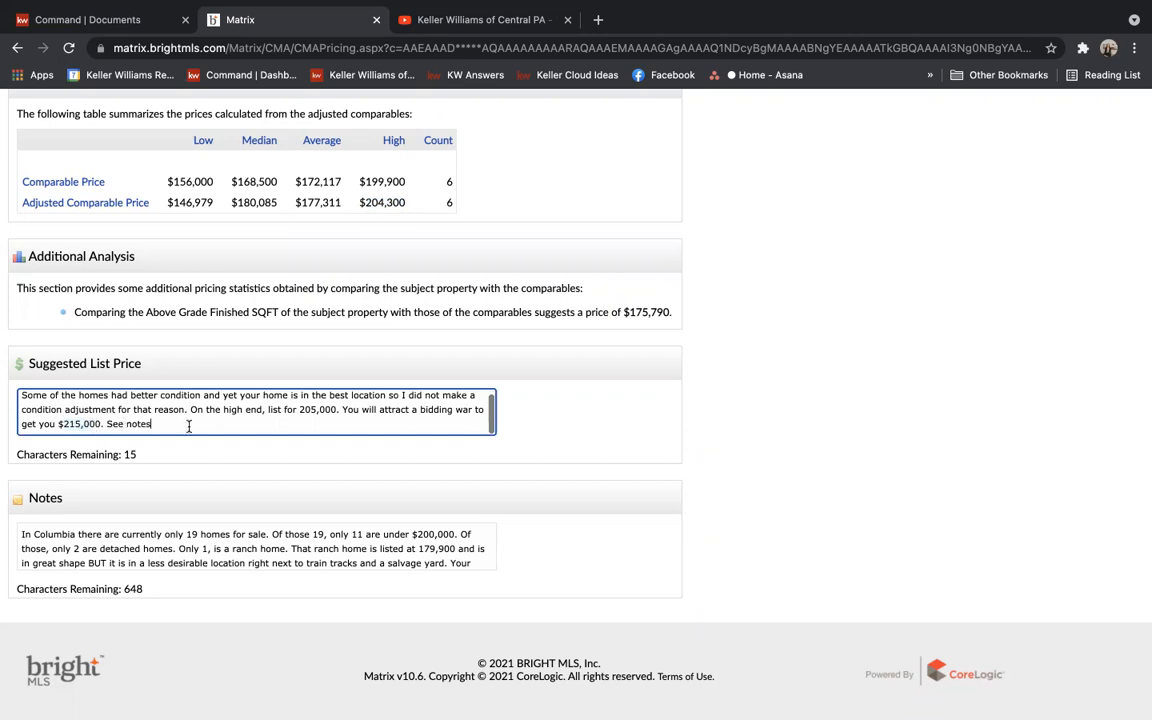
click(85, 541)
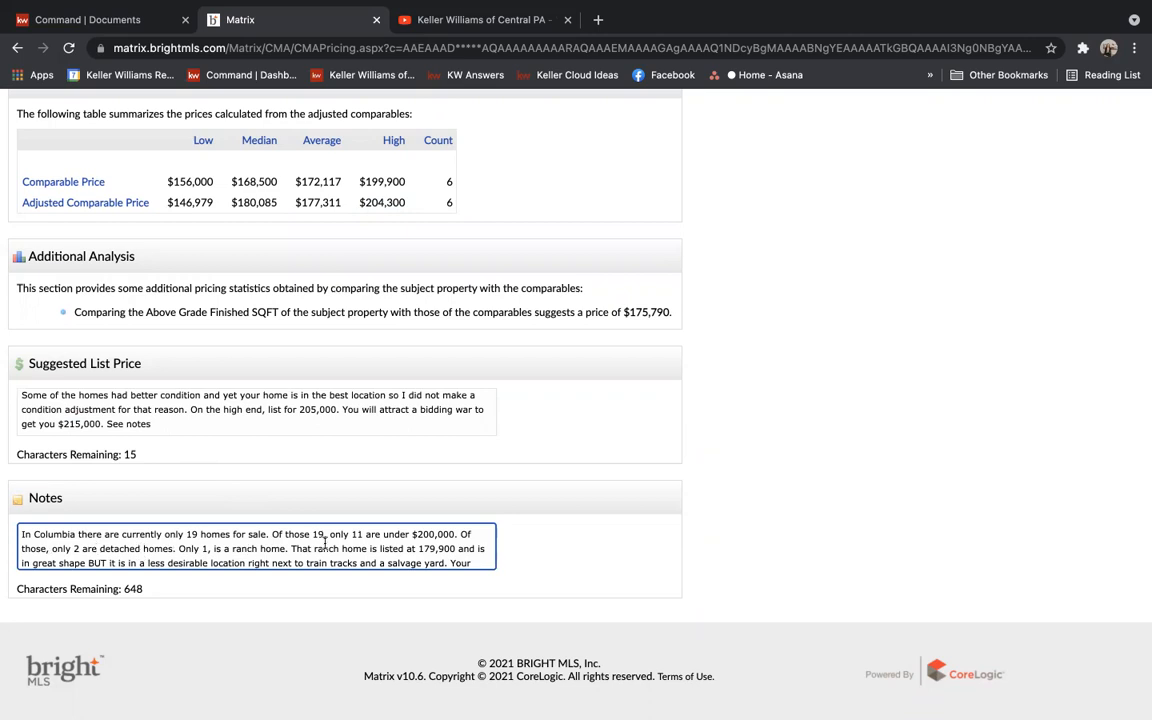
click(480, 560)
key(Down)
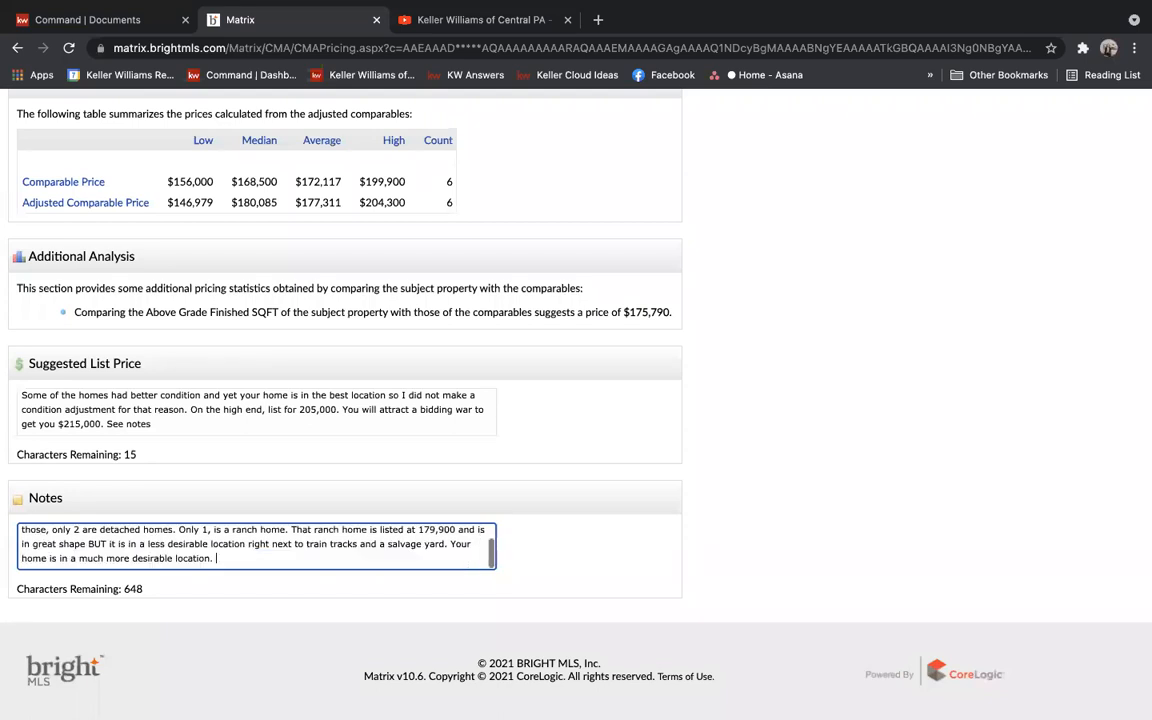
key(Up)
key(Up)
Recheck the $204,300 high, suggested price and notes text, then advance to the Finish step
triple_click(379, 193)
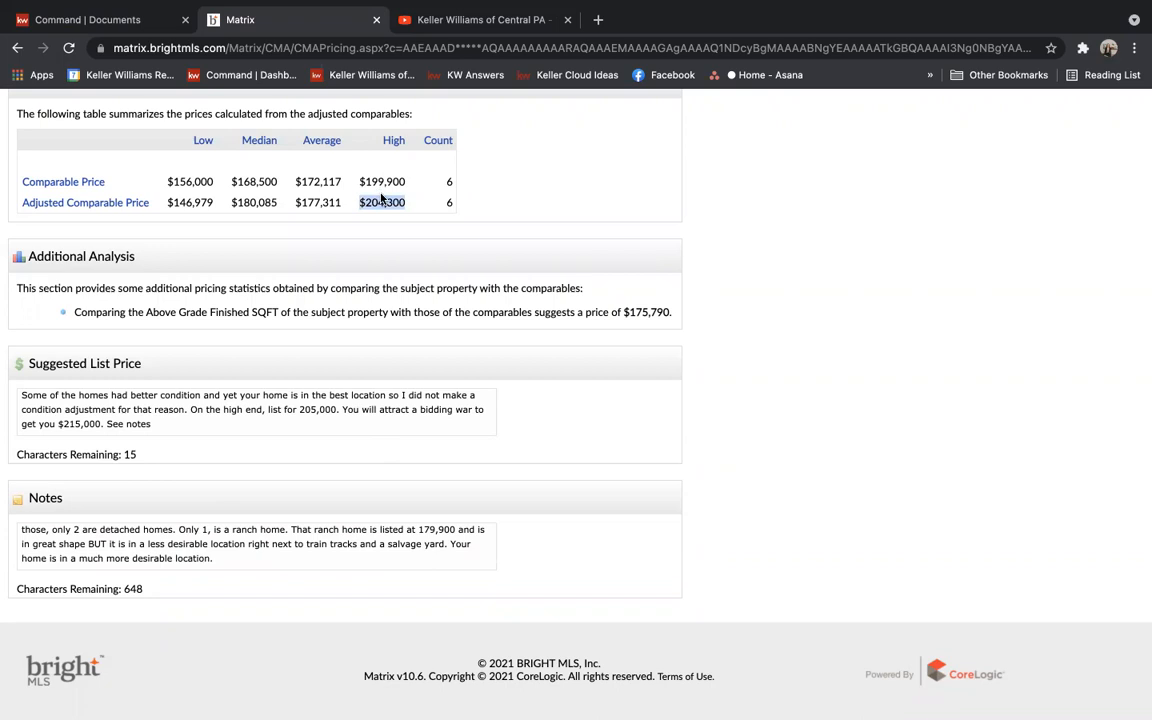
click(88, 424)
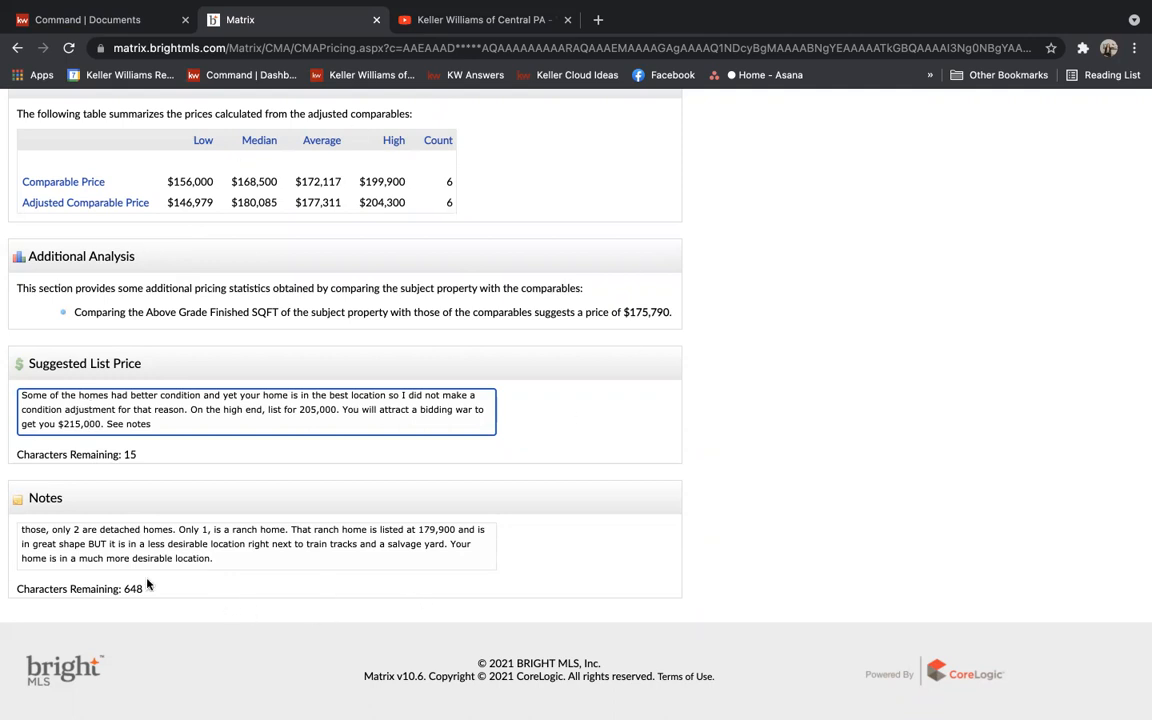
drag(100, 540, 48, 531)
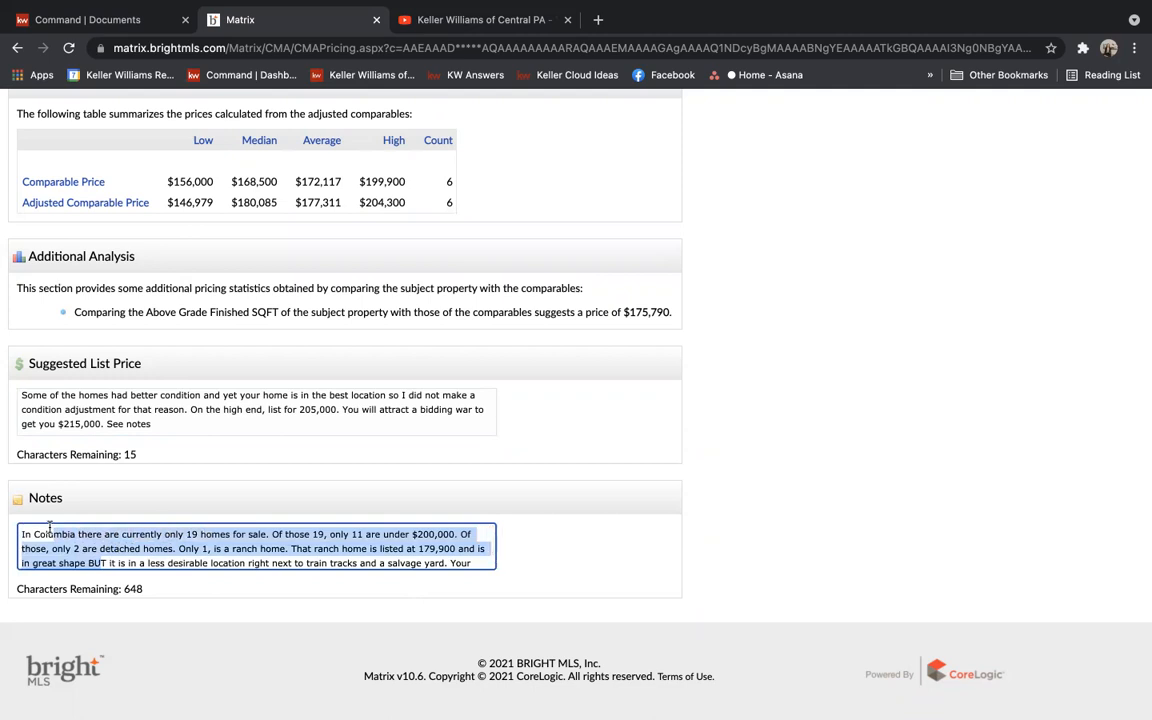
click(126, 541)
key(Down)
key(Down)
key(Down)
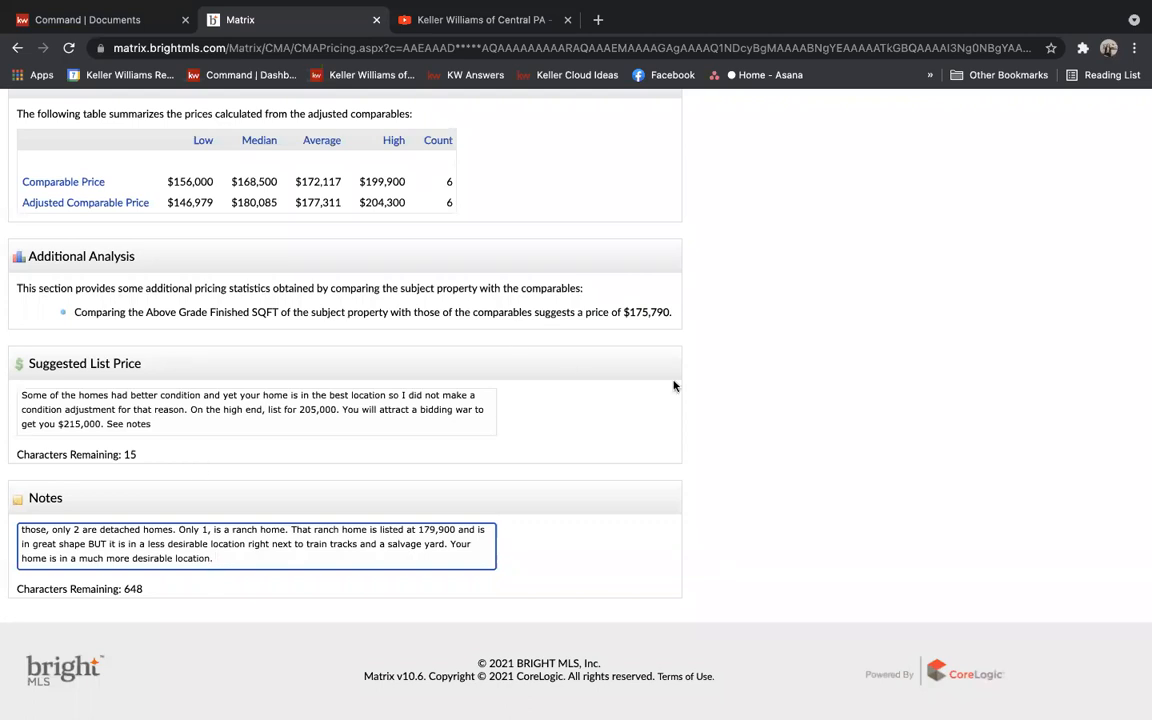
click(877, 442)
scroll(877, 442, up, 1)
scroll(877, 442, up, 3)
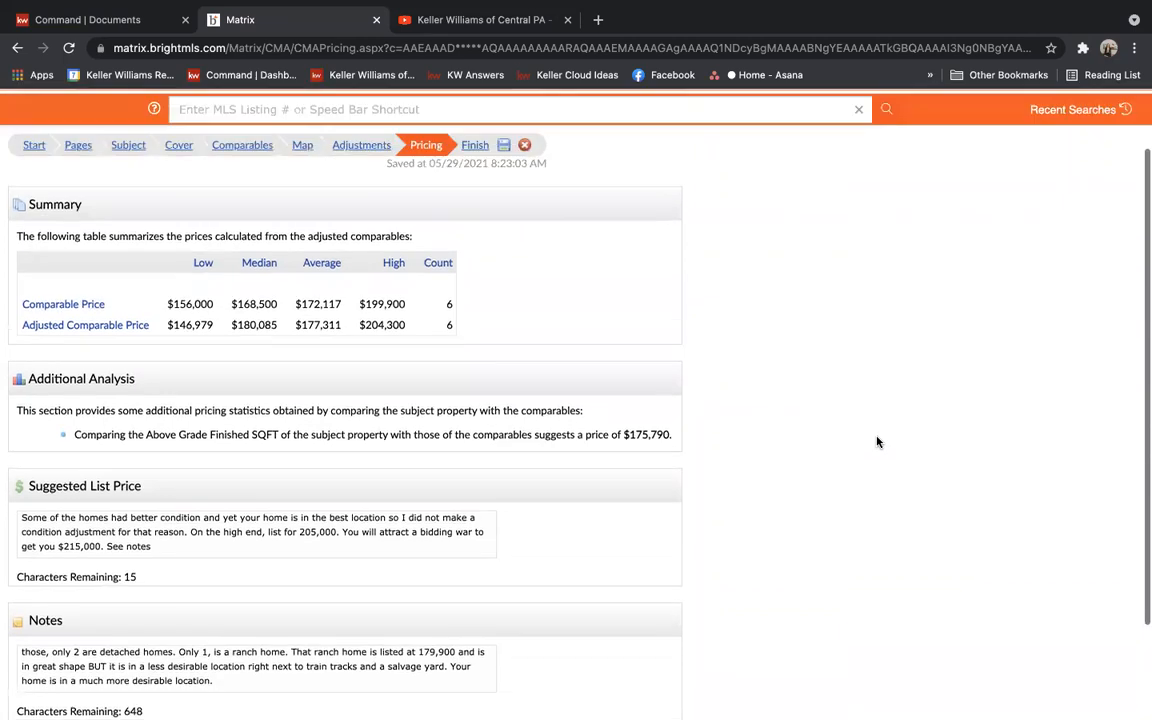
click(477, 224)
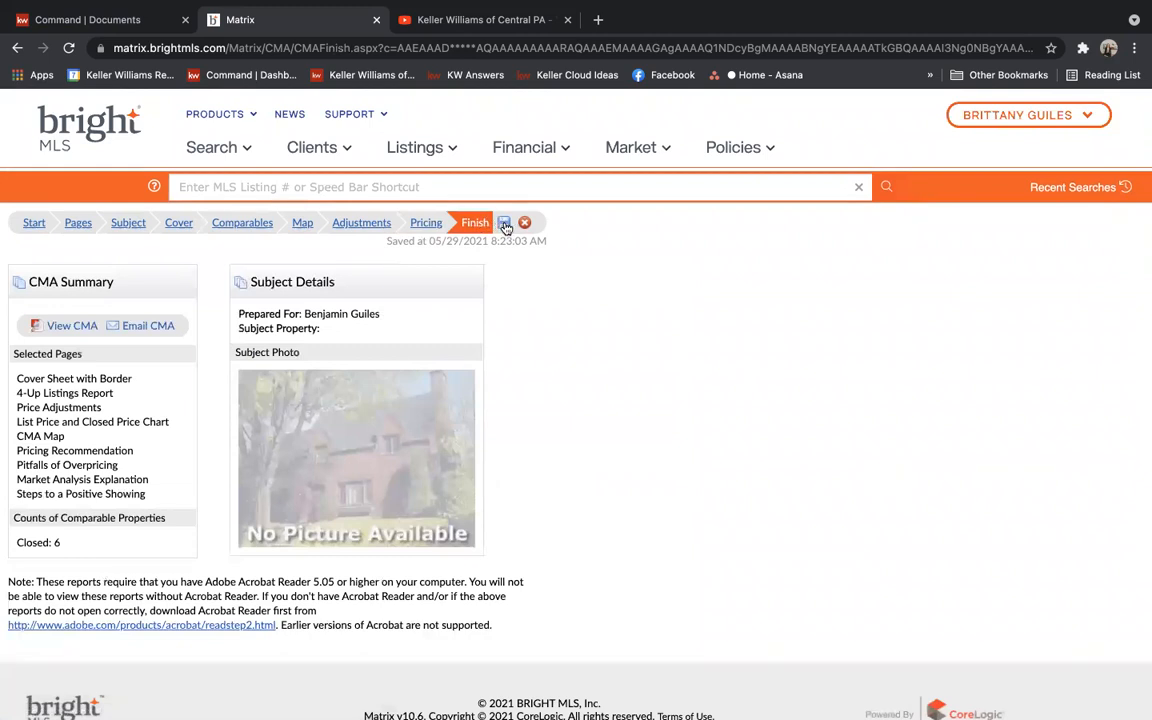
Save the CMA and start an email of it with the subject 'CMA Attached'
click(504, 226)
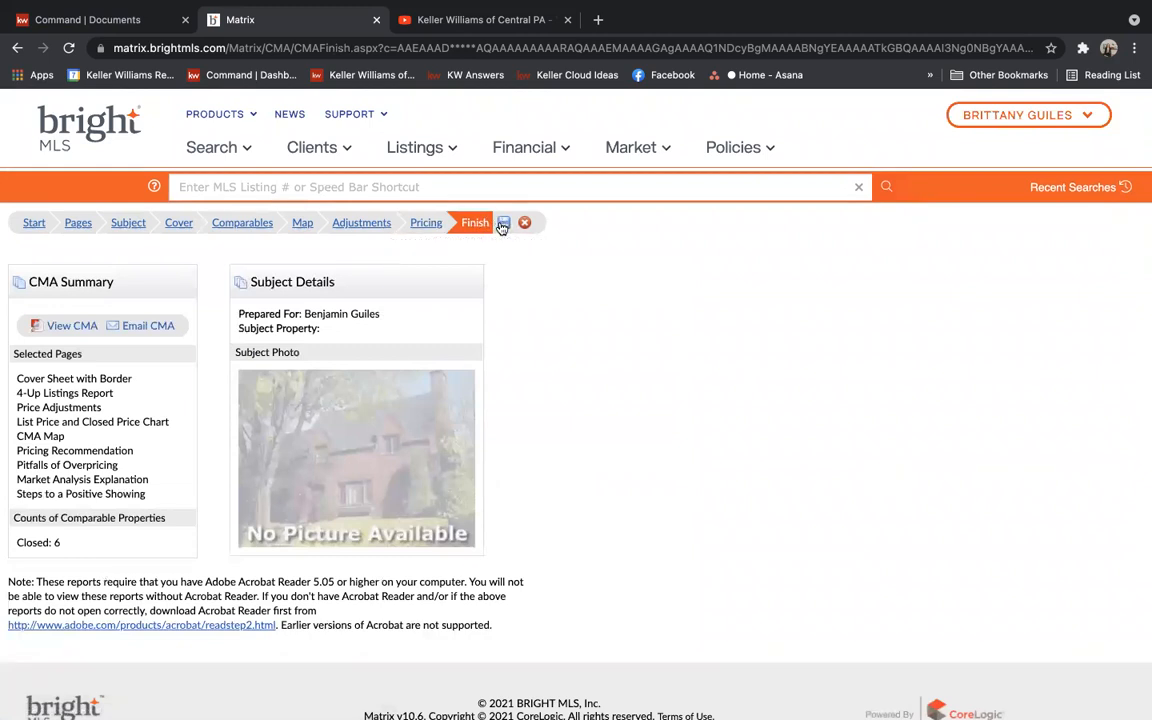
click(148, 327)
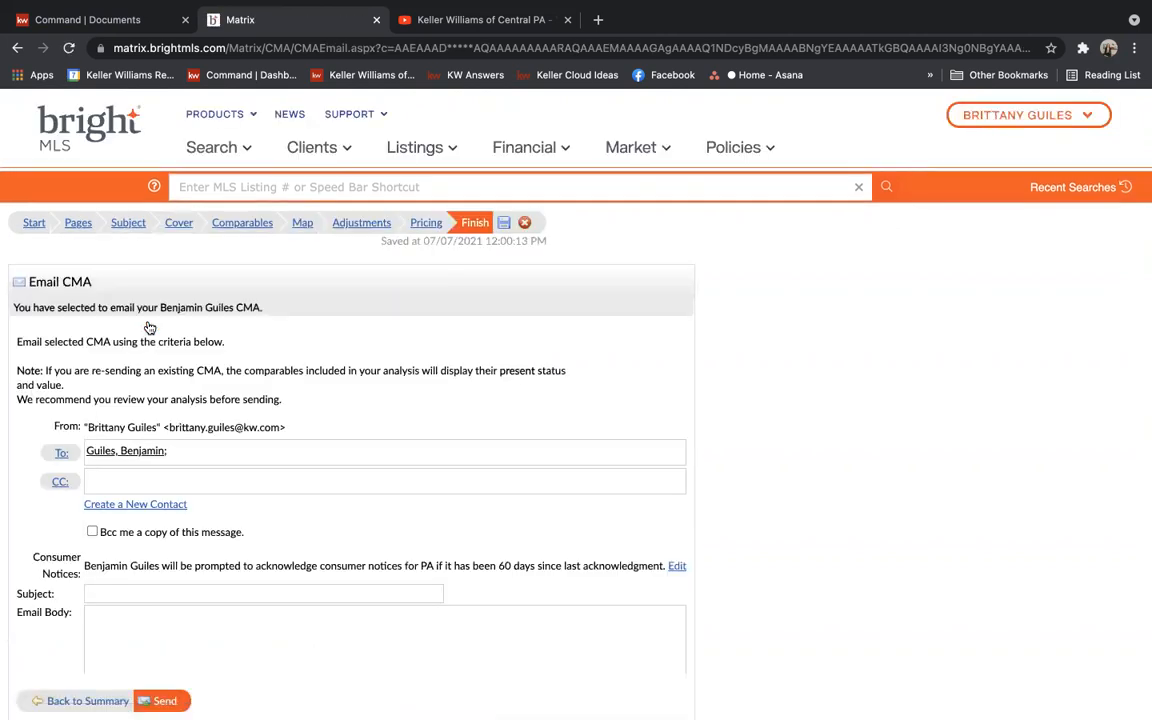
click(95, 593)
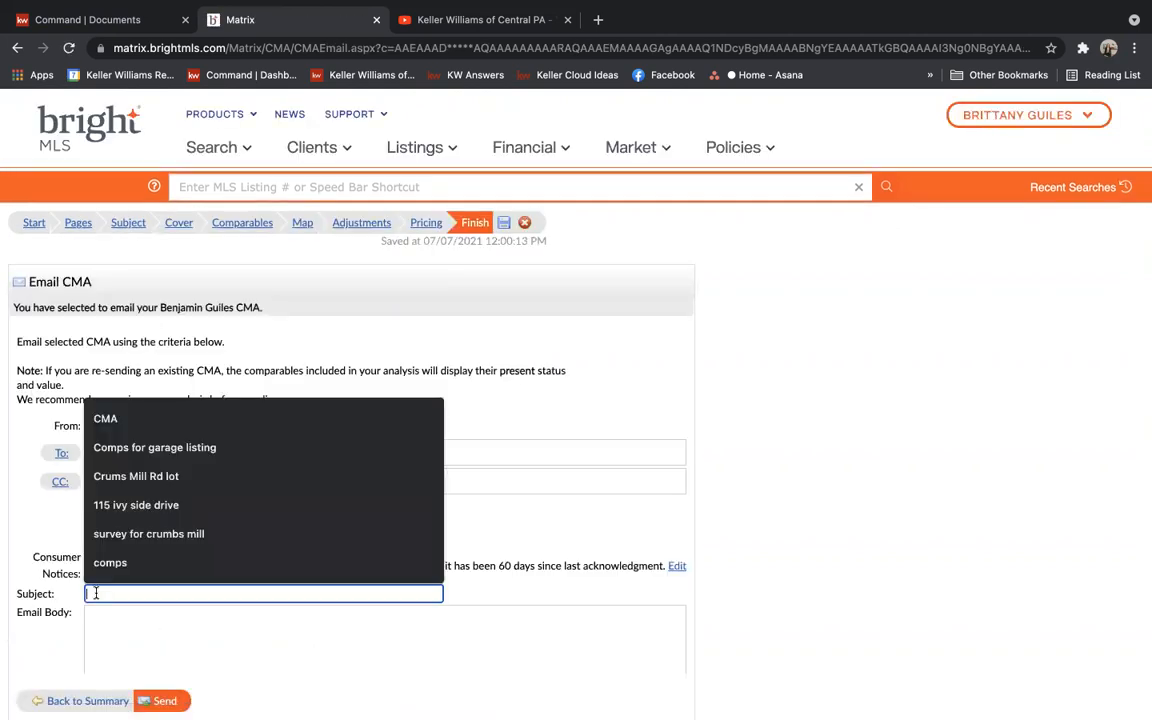
text(CMA Attached)
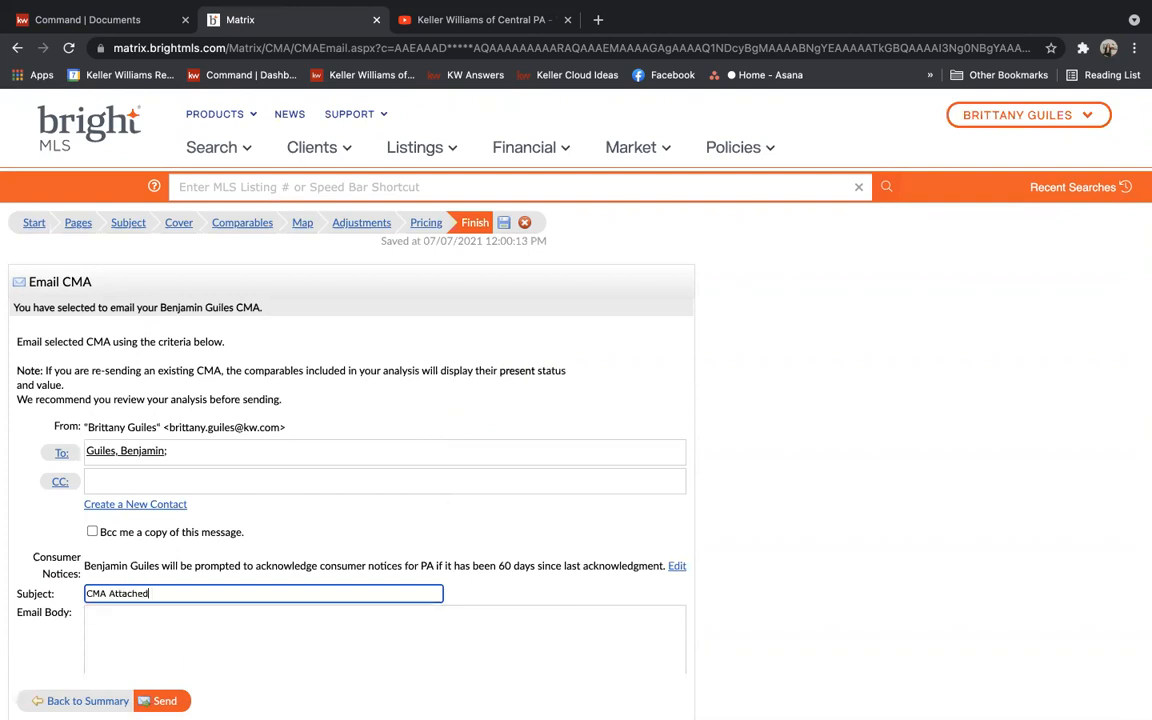
click(147, 628)
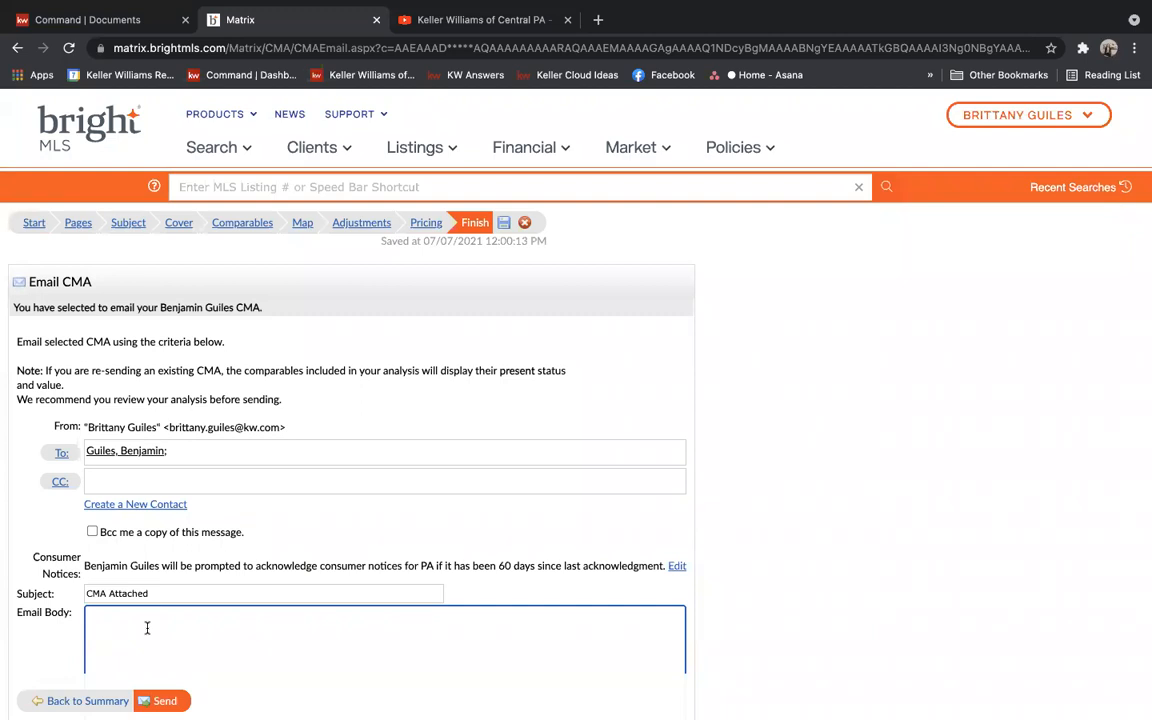
Leave the email draft and return to the CMA's Comparables step
click(738, 513)
scroll(738, 514, down, 2)
scroll(738, 514, down, 2)
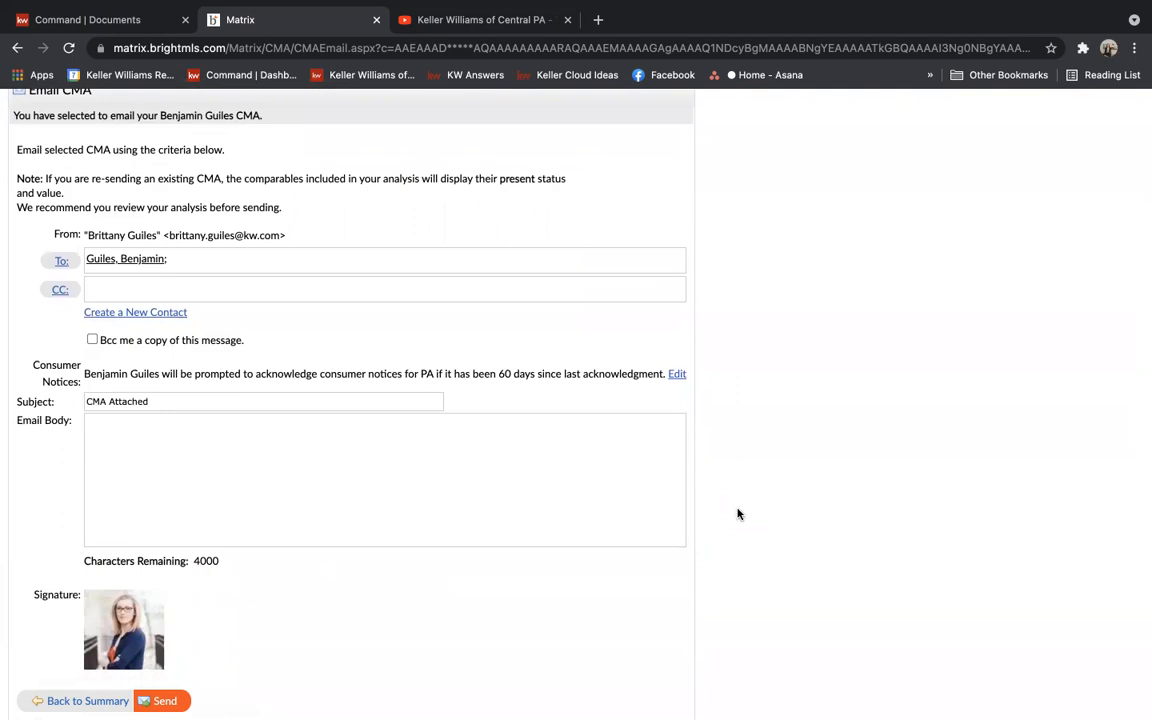
scroll(738, 514, up, 4)
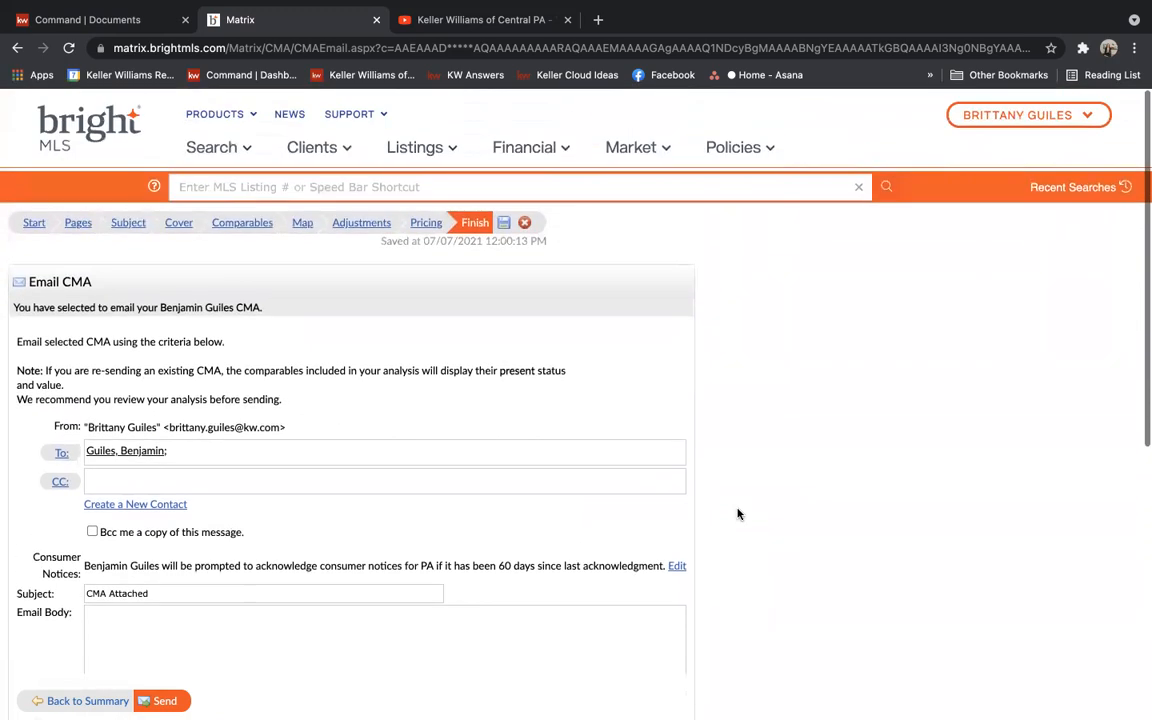
click(264, 224)
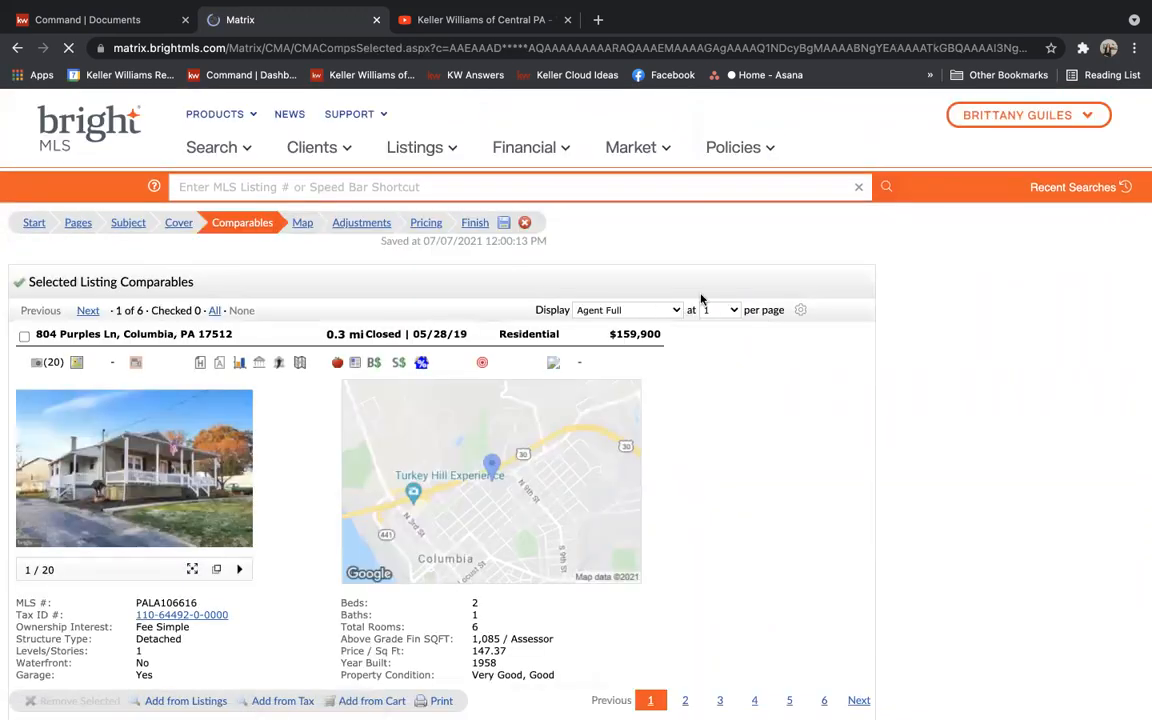
Show the comparables in Agent One-Line format, then start a new residential sale search
click(610, 310)
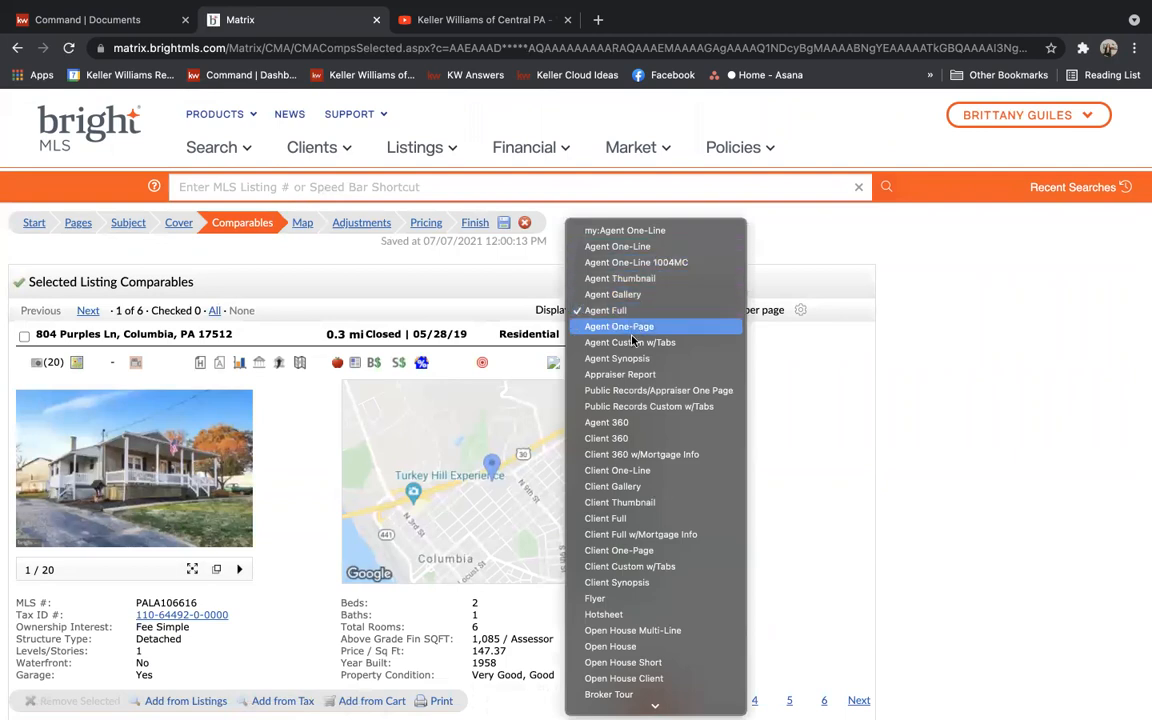
click(648, 246)
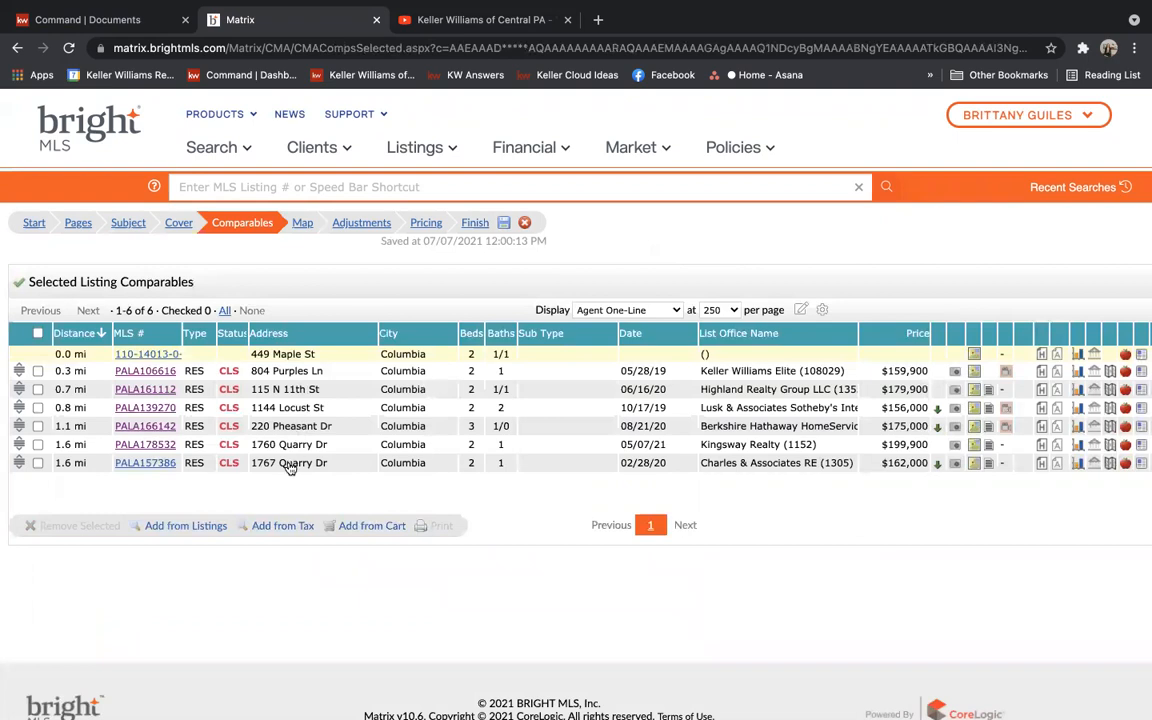
click(226, 148)
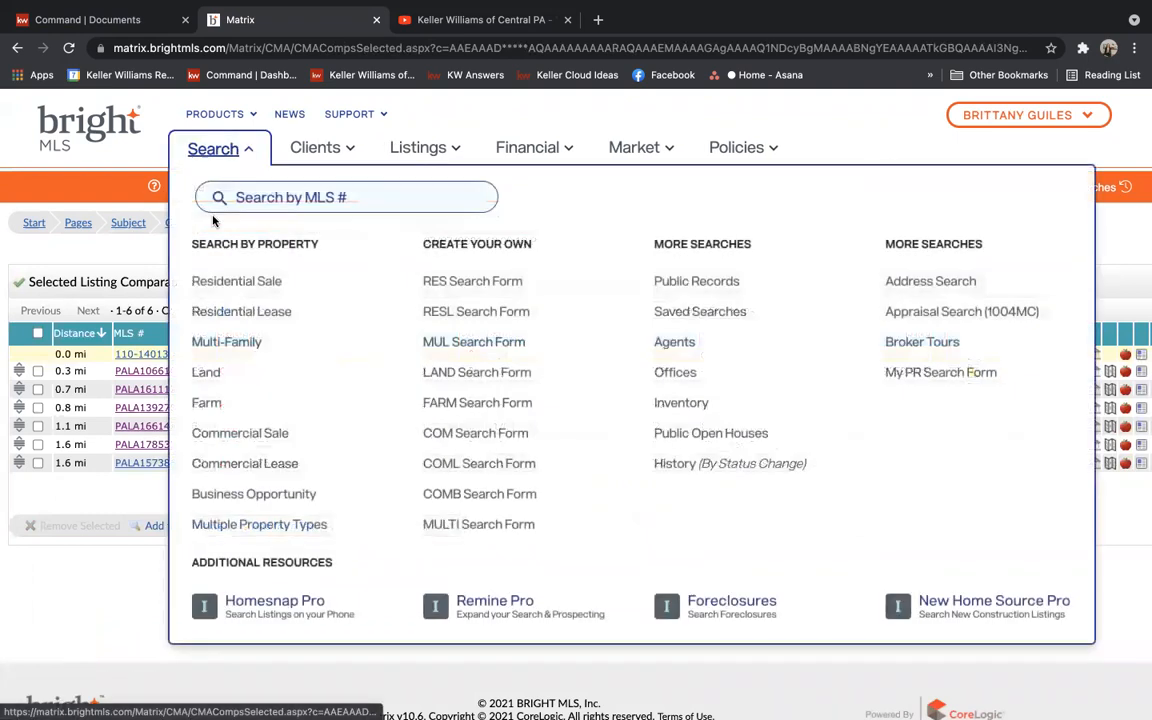
click(232, 282)
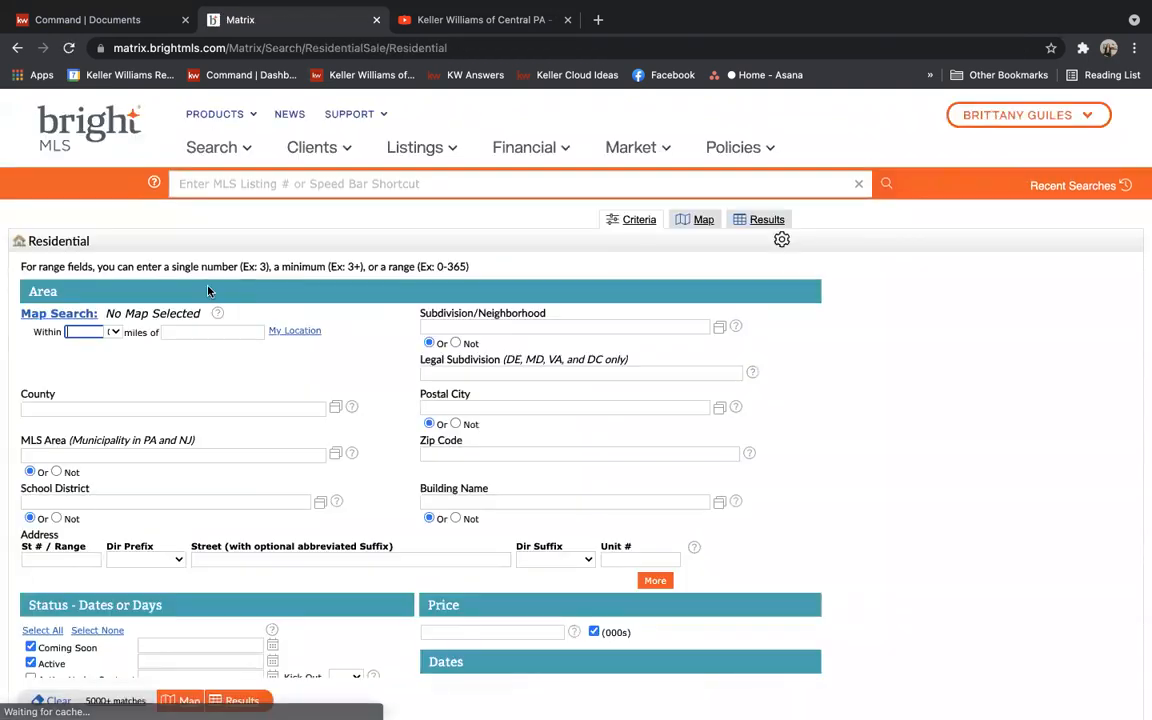
Add four address rows to the residential search and run it
click(58, 556)
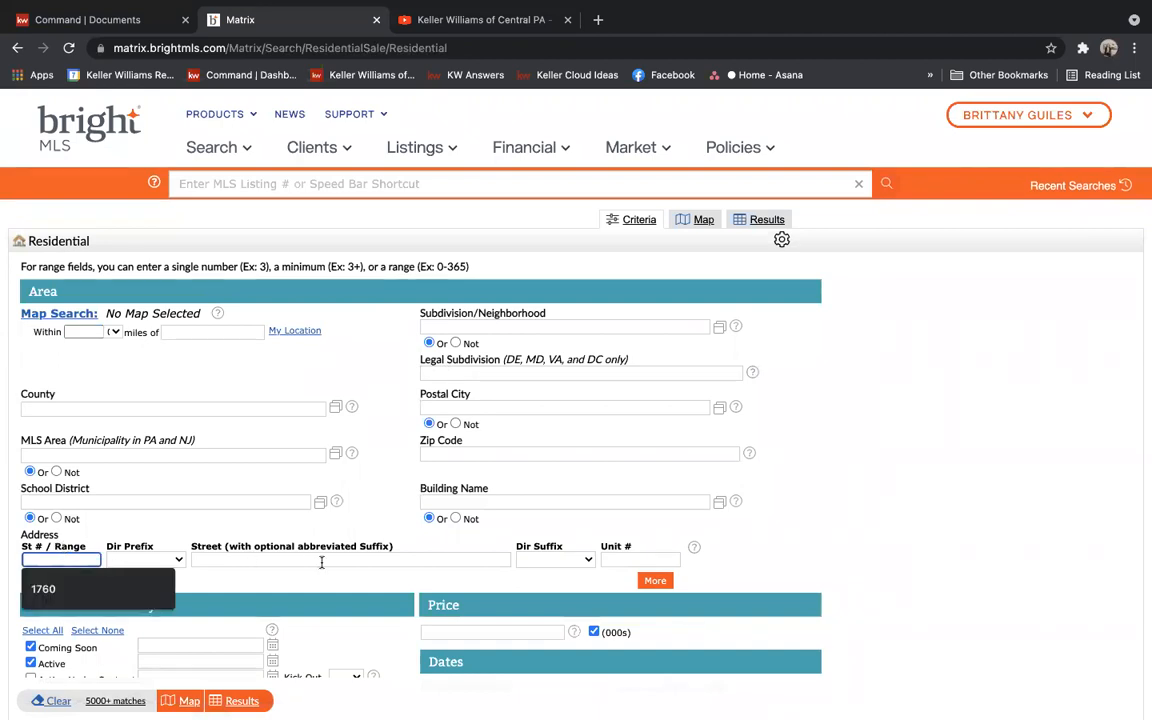
click(657, 583)
click(656, 597)
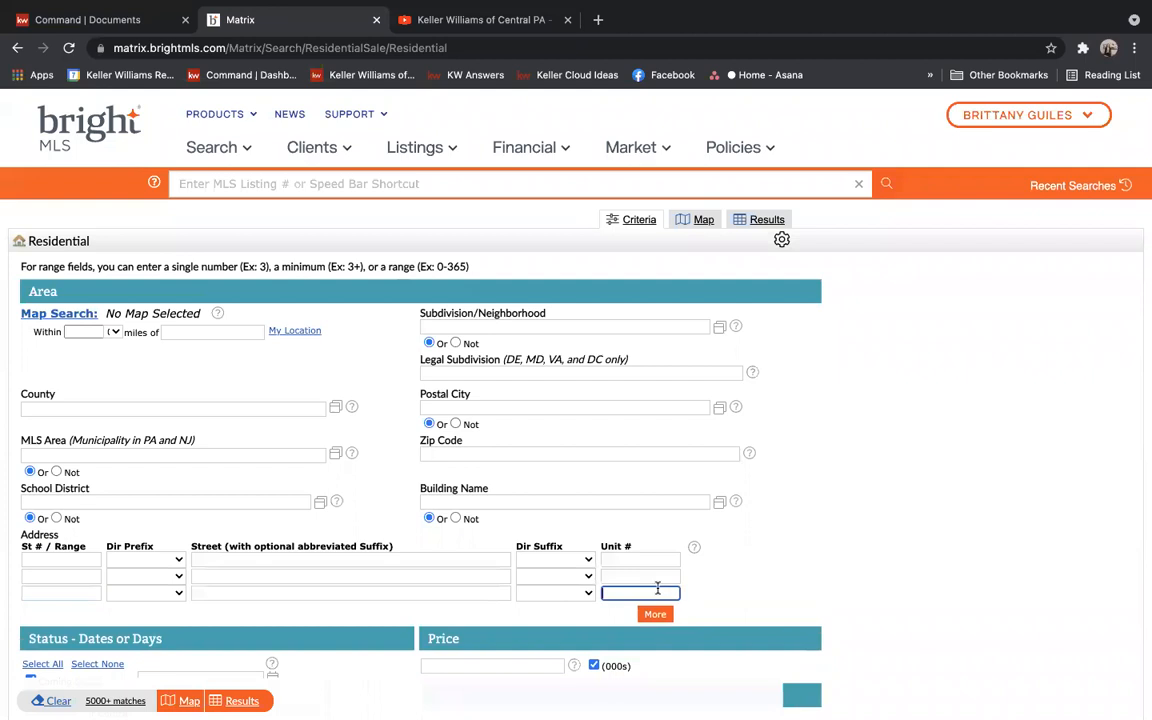
click(656, 613)
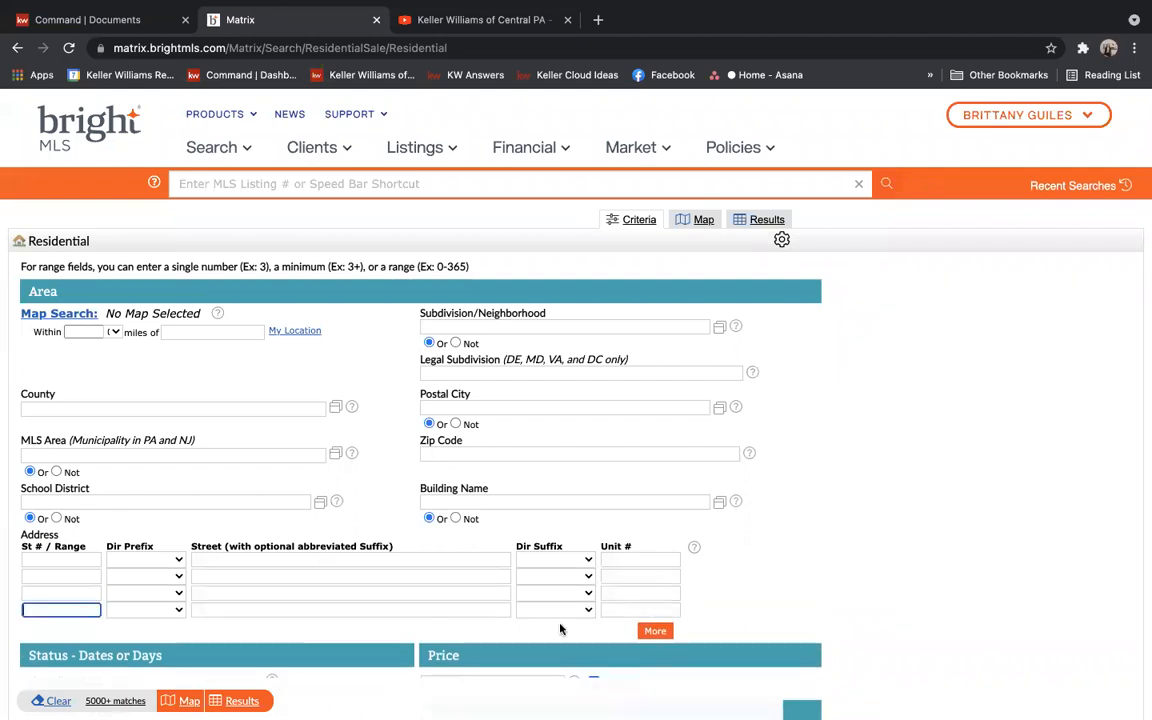
click(243, 700)
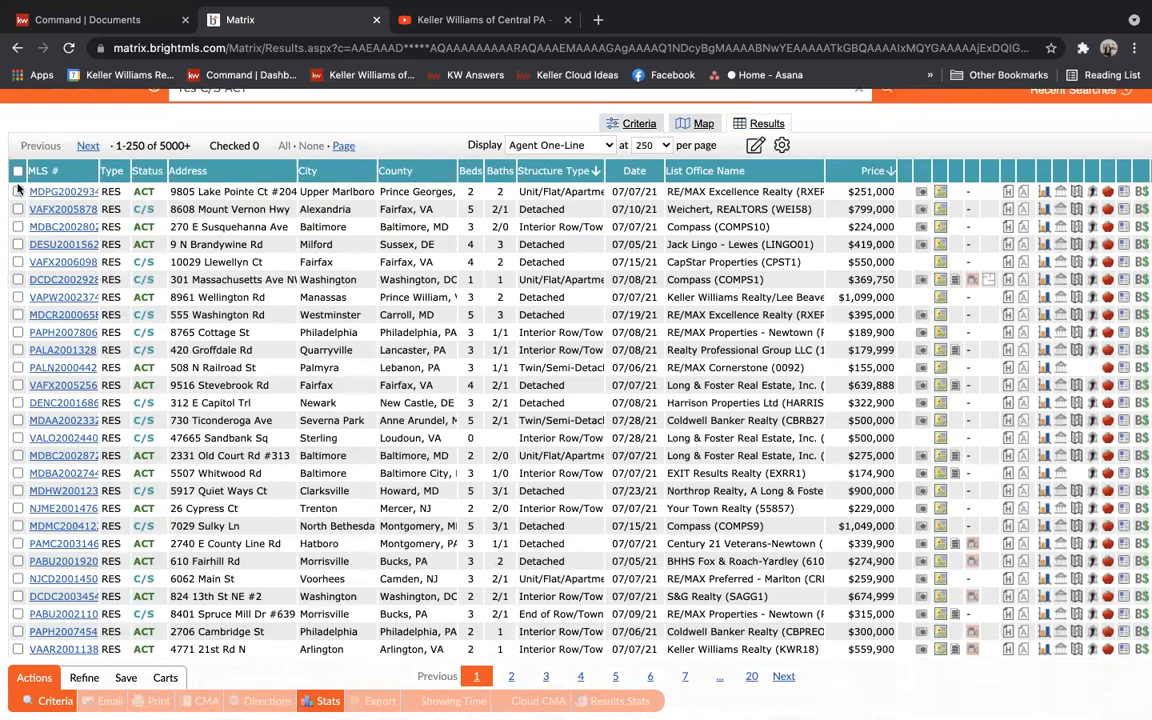
Check four listings, including Susquehanna Ave, Llewellyn Ct and Massachusetts Ave, and email them
click(18, 192)
click(18, 227)
click(18, 262)
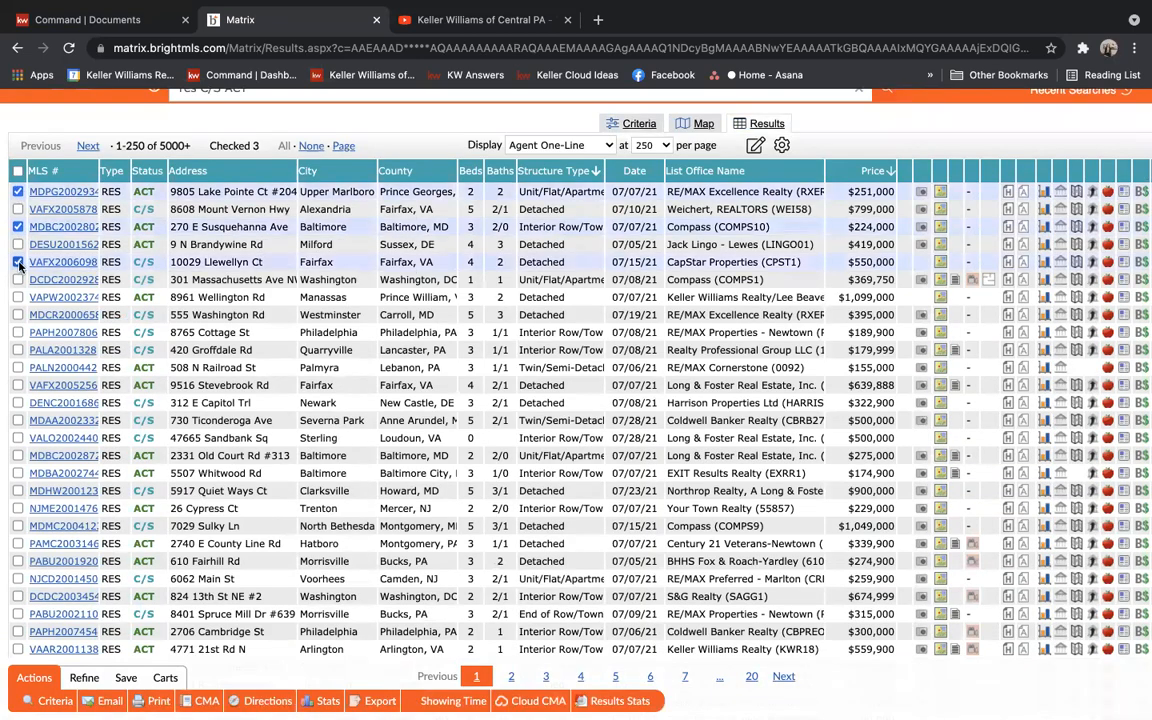
click(18, 280)
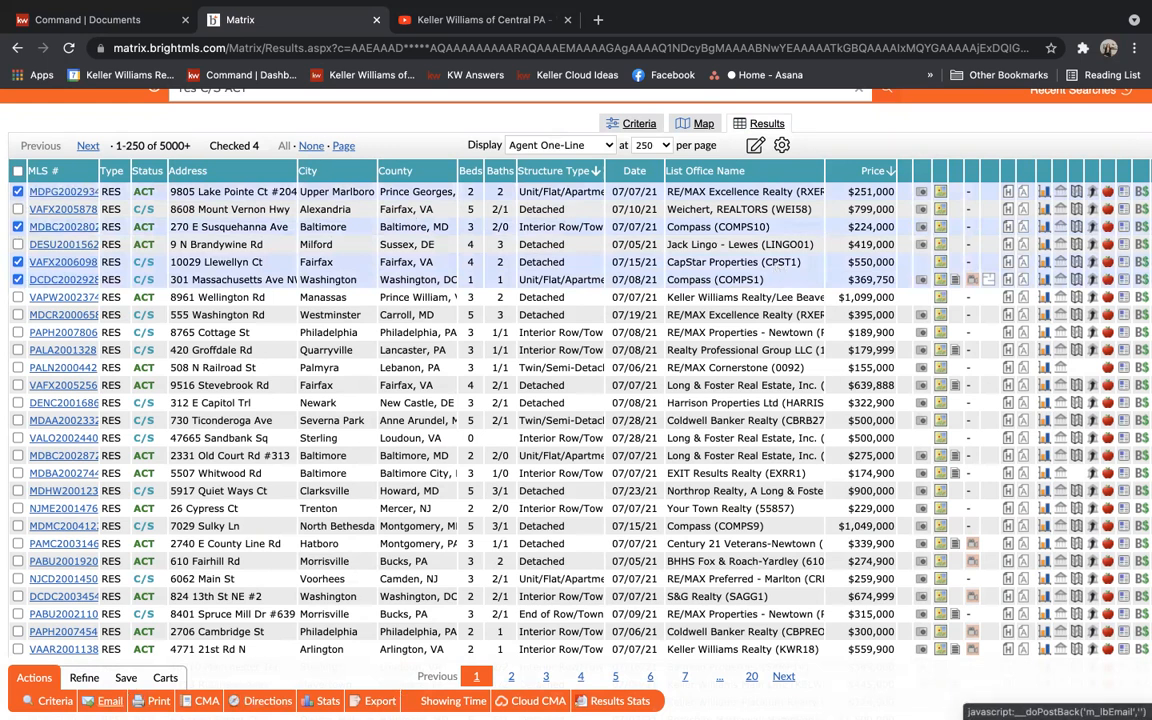
click(110, 701)
Pick the client from the To autocomplete and enter the subject 'COmps used in CMA'
click(120, 310)
text(ben)
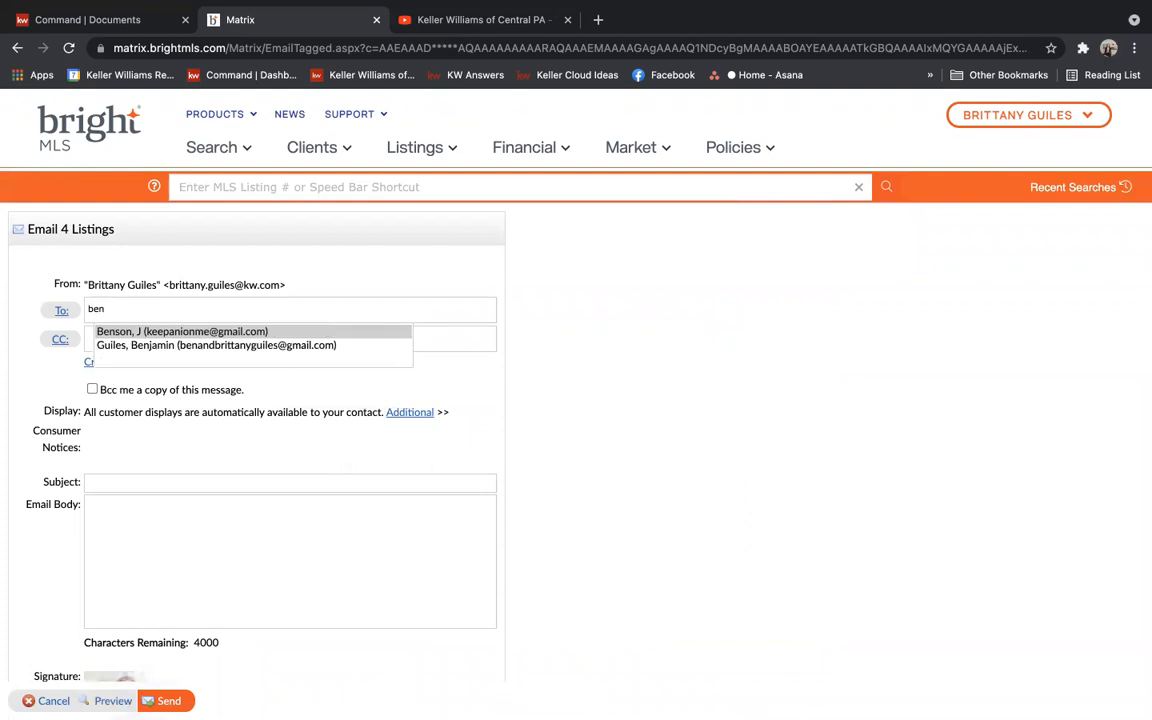
click(230, 345)
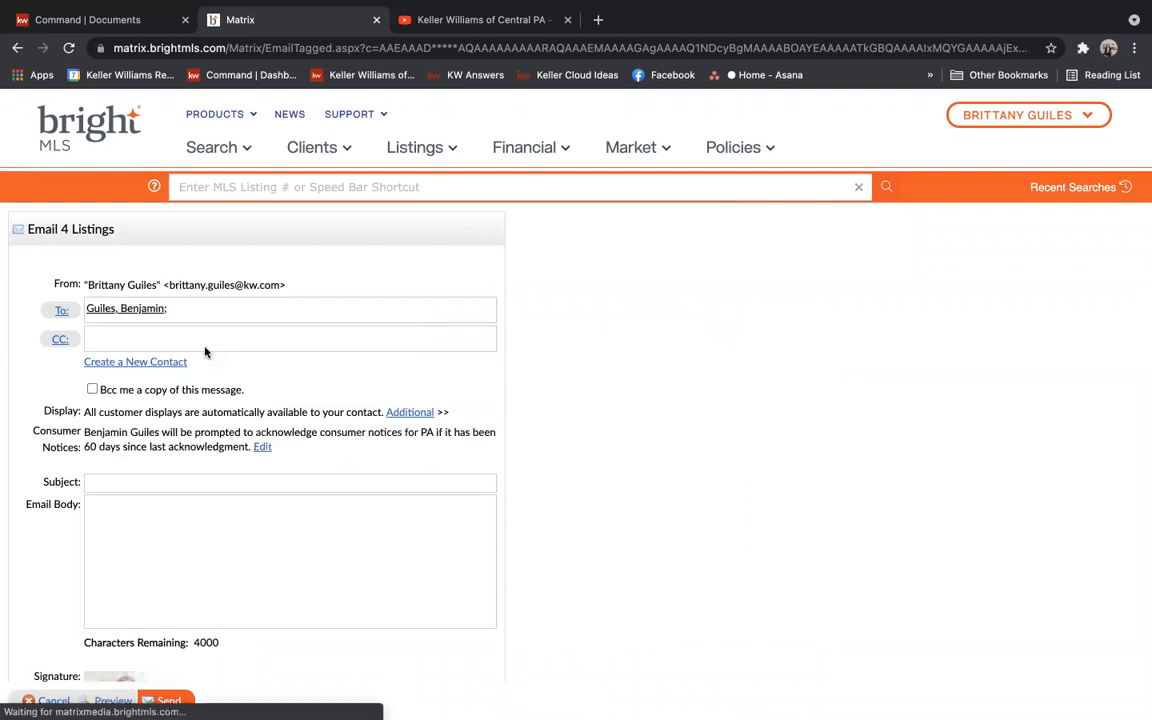
click(113, 482)
text(COmps used in )
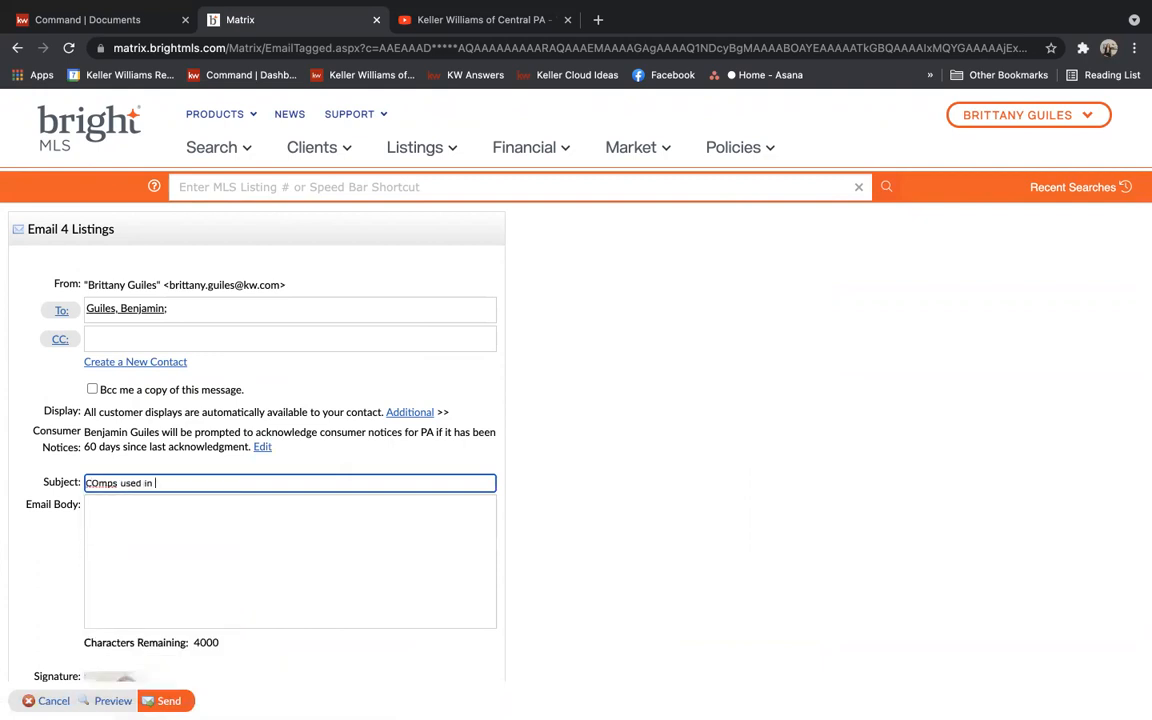
text(CMA)
Under Clients > My CMA's, expand the client's latest CMA and view it as a report
click(318, 155)
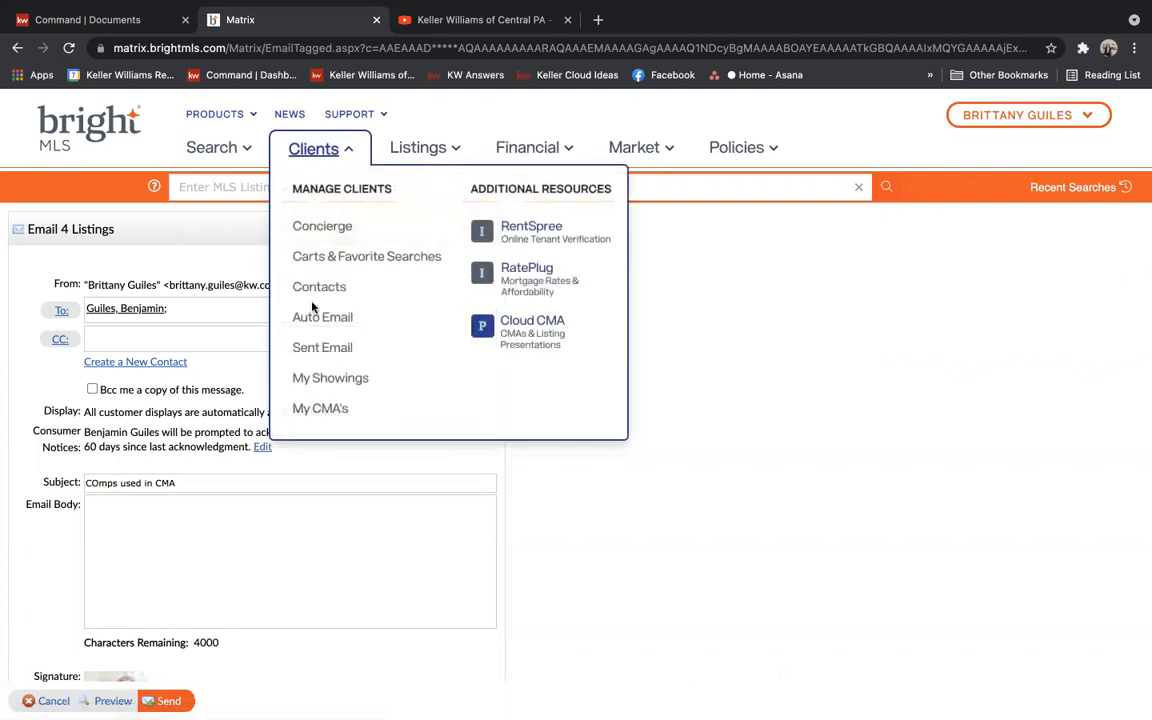
click(319, 406)
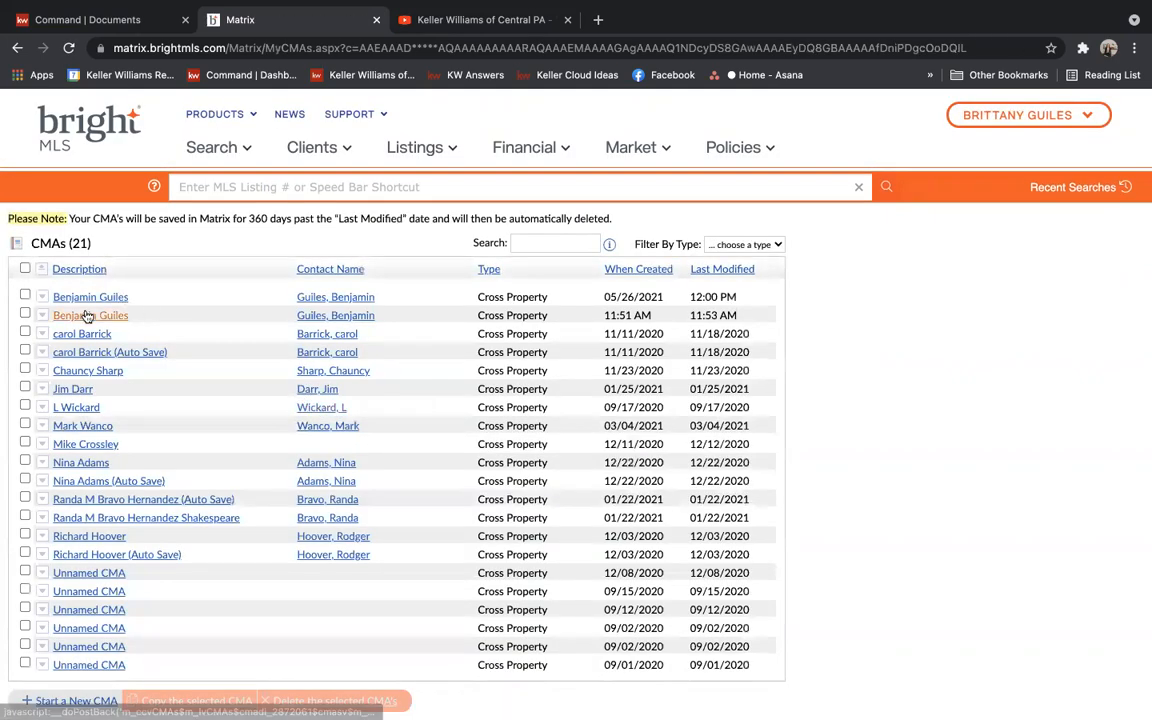
click(87, 316)
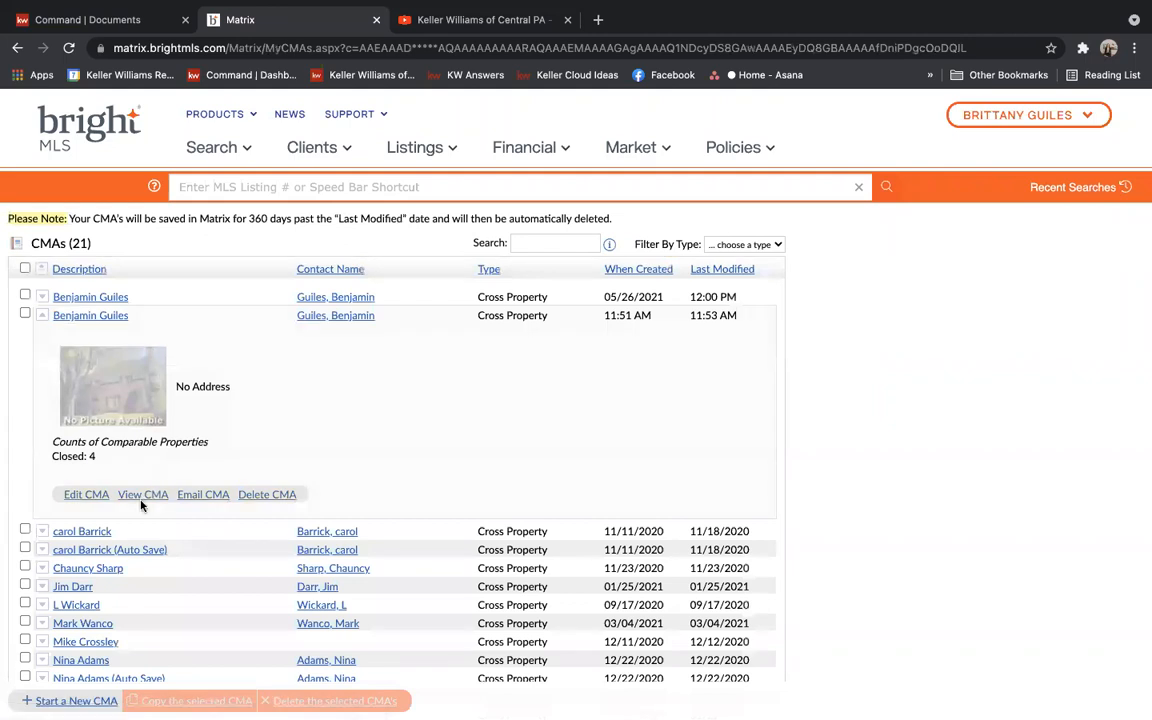
click(143, 495)
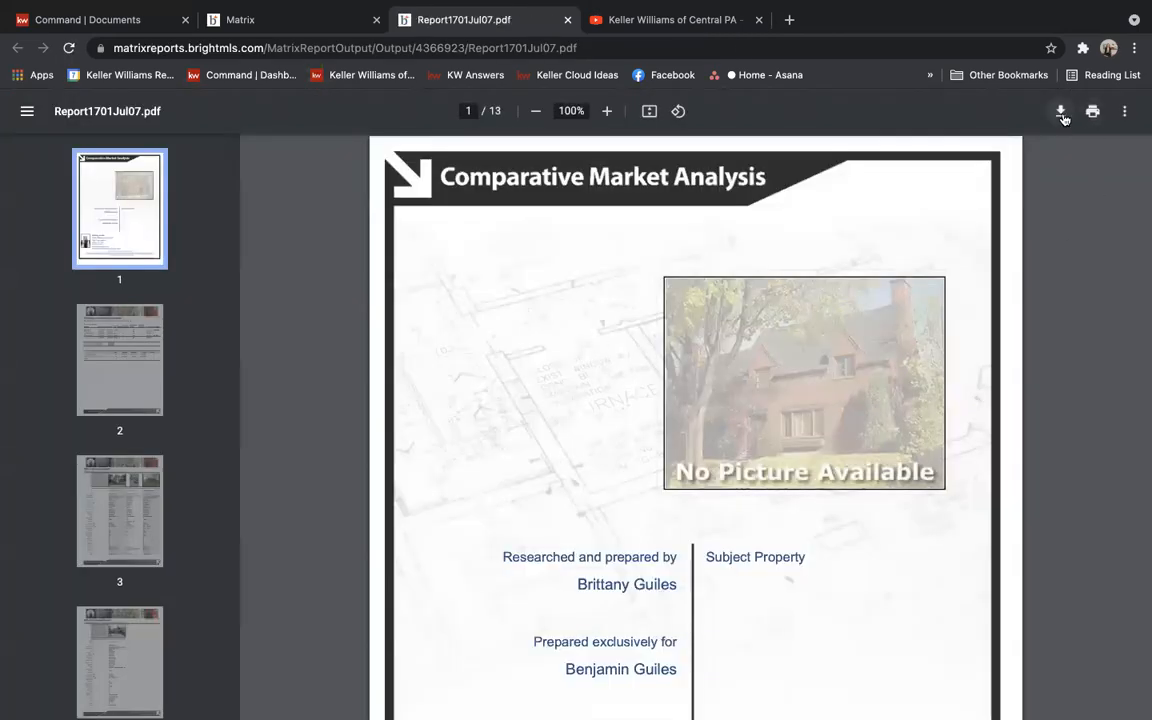
Page through the CMA report from page 2 to the CMA Price Adjustments page
click(101, 343)
scroll(101, 343, down, 3)
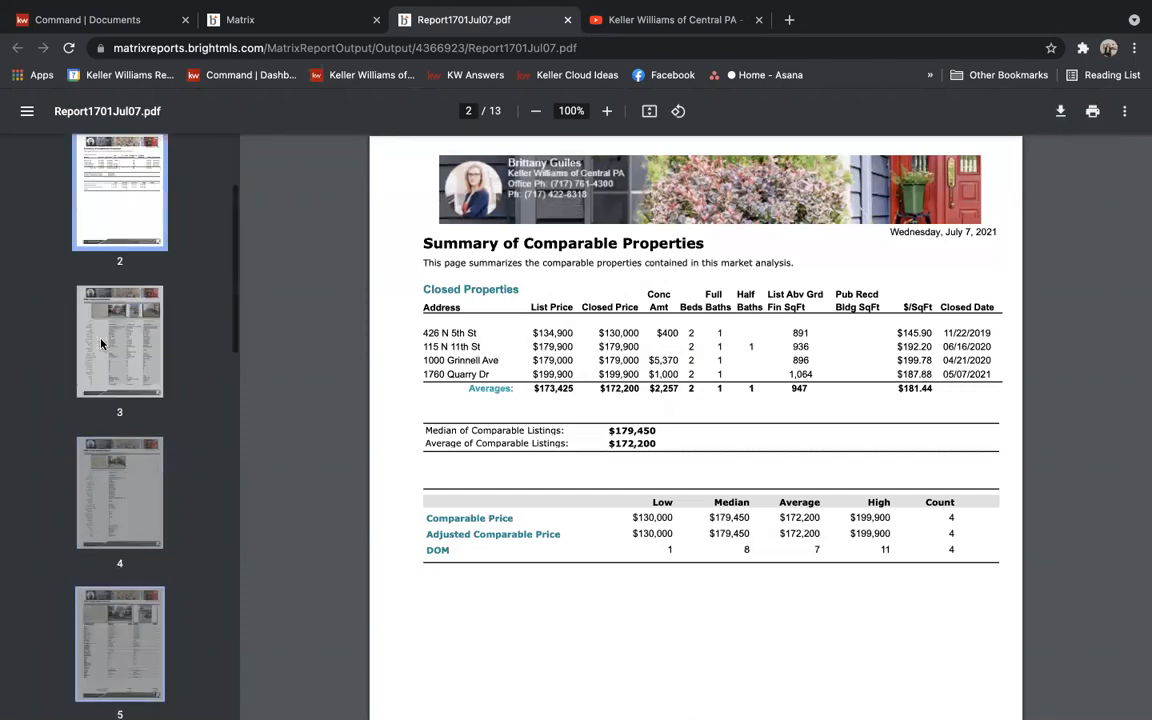
click(141, 166)
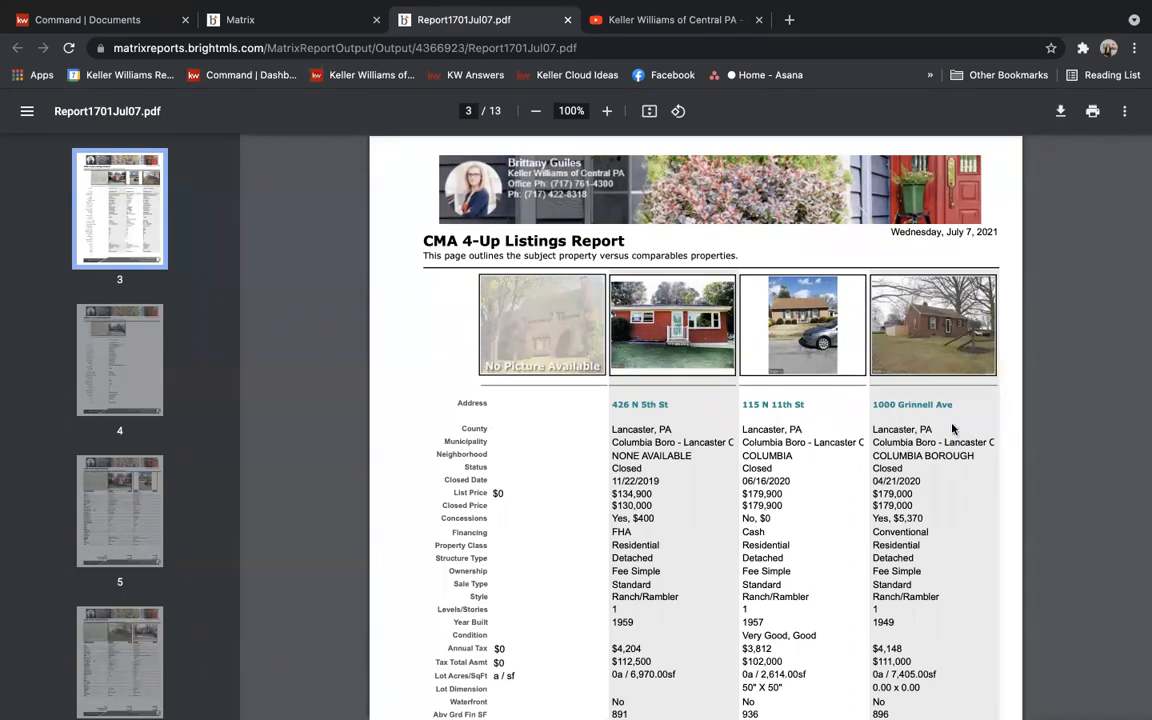
click(152, 374)
click(114, 490)
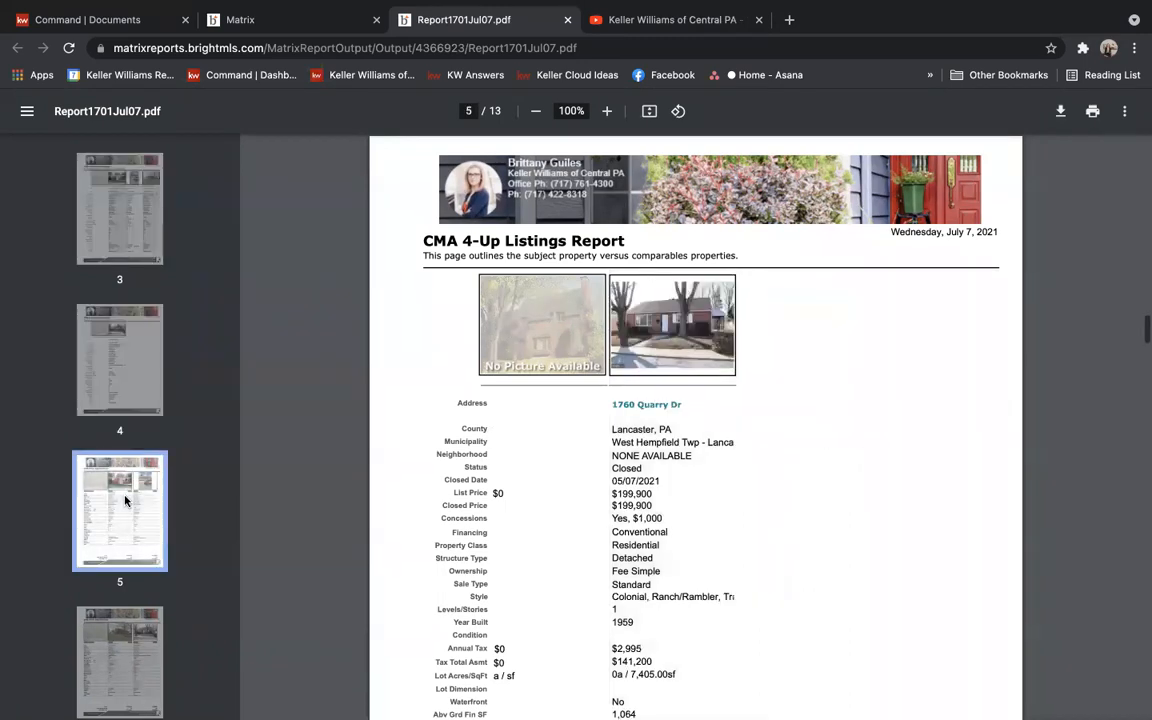
click(121, 635)
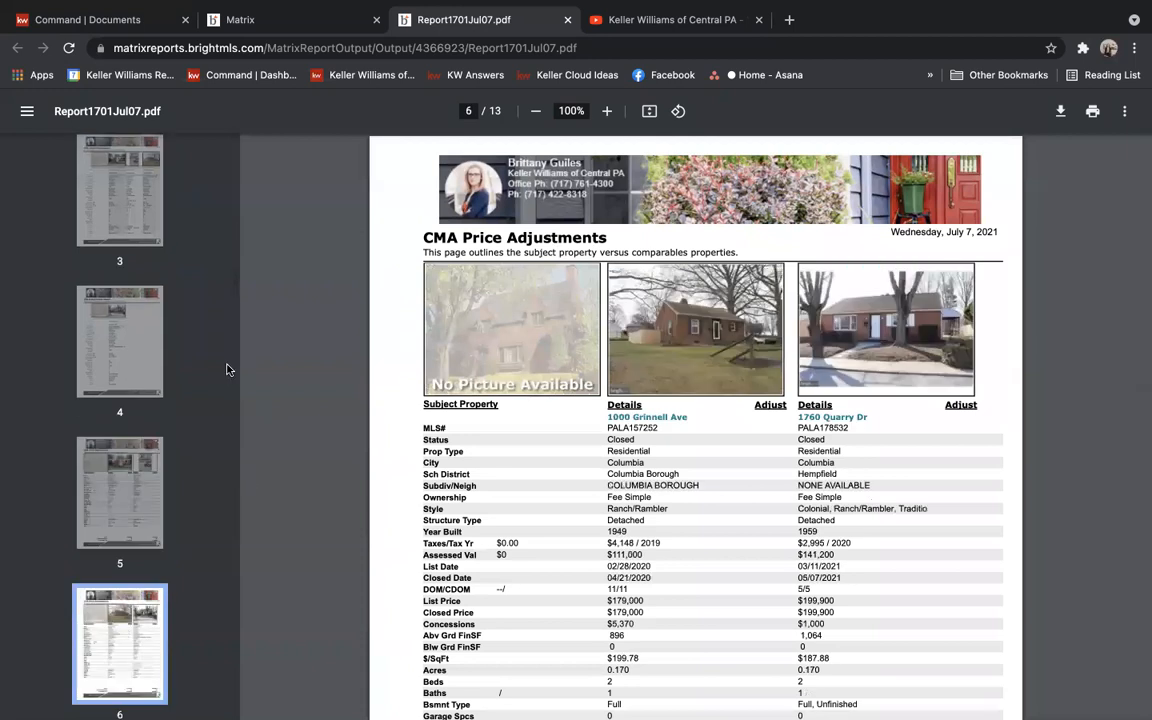
scroll(228, 370, down, 7)
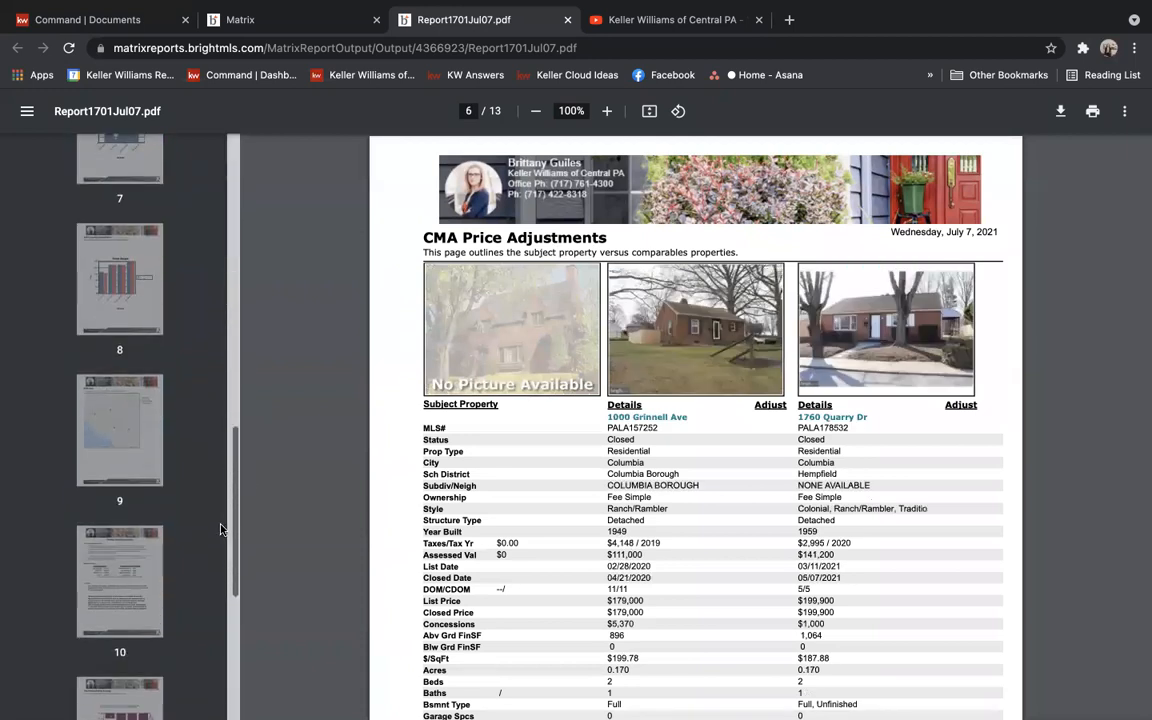
Review the Days On Market, List and Closed Price, CMA Map and Pricing Recommendation pages
click(115, 140)
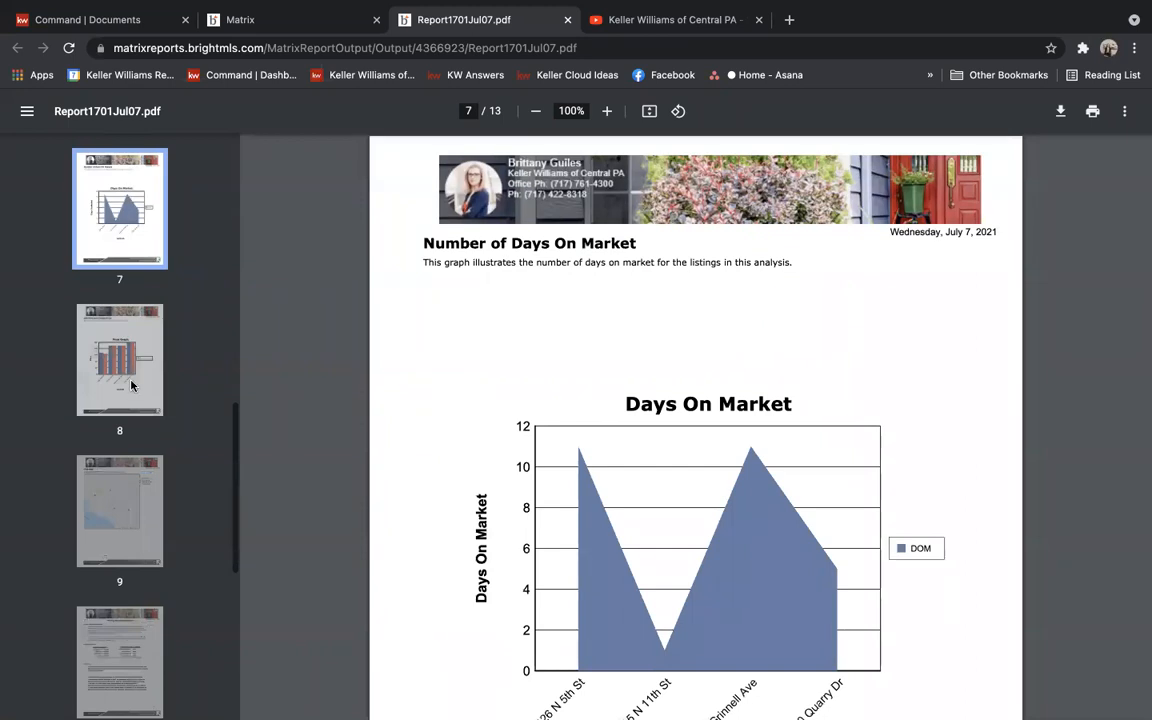
click(130, 335)
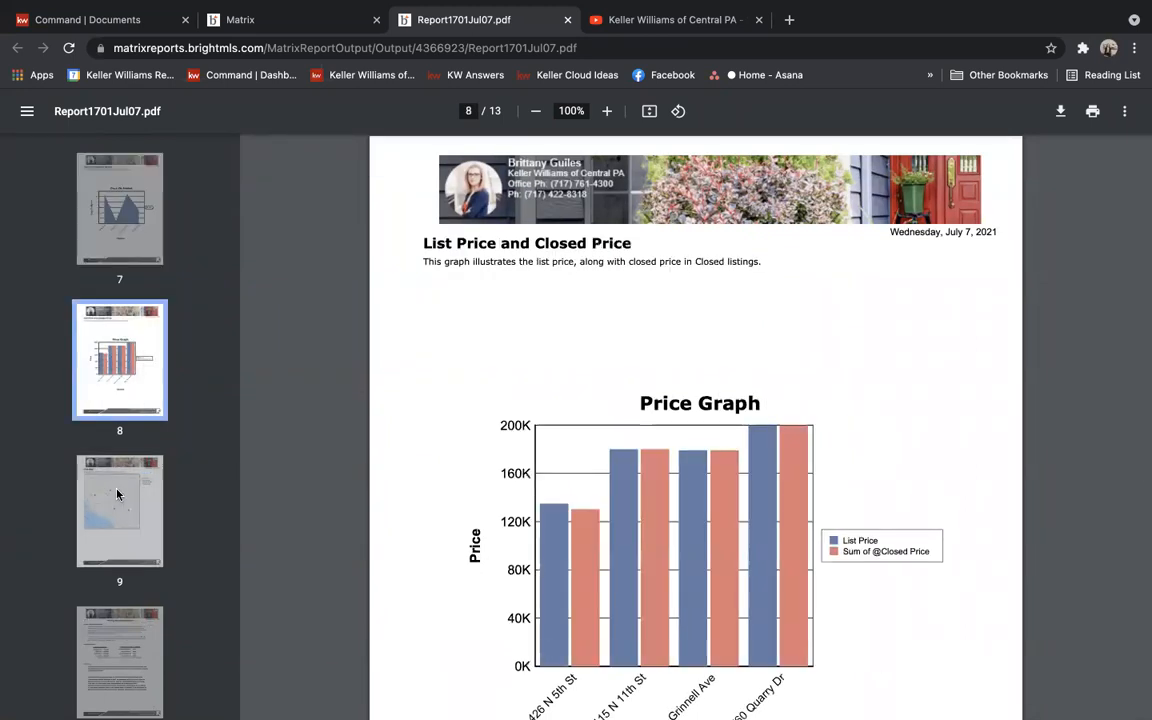
click(117, 494)
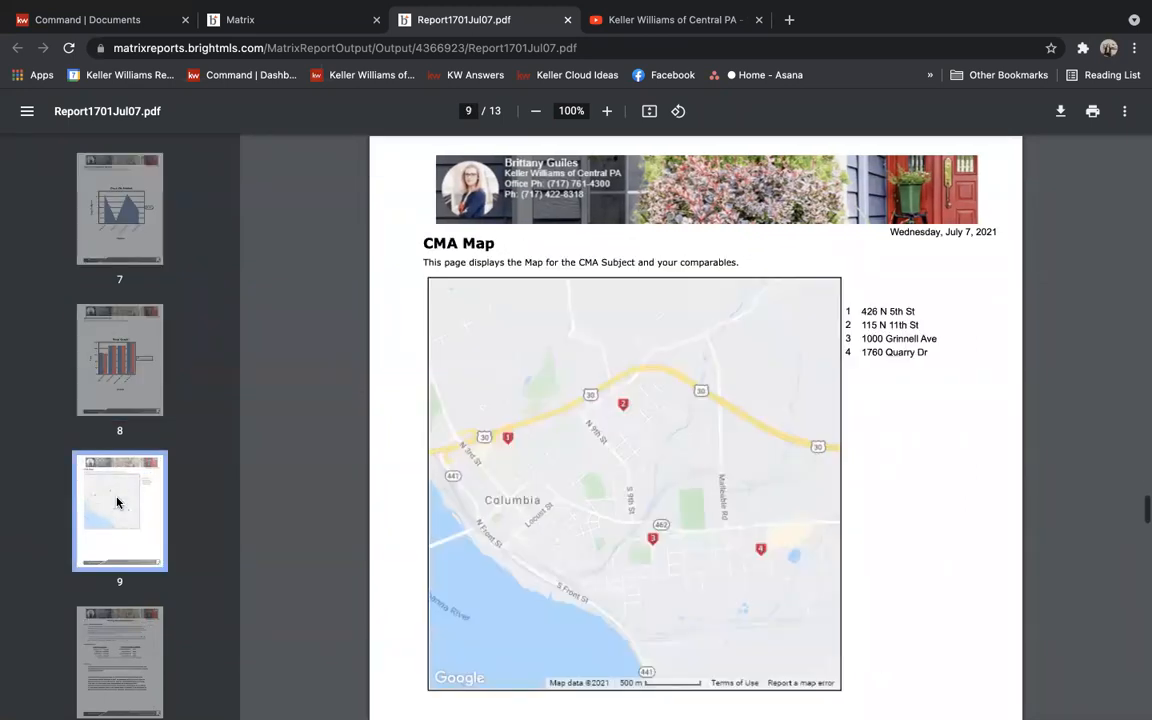
click(115, 653)
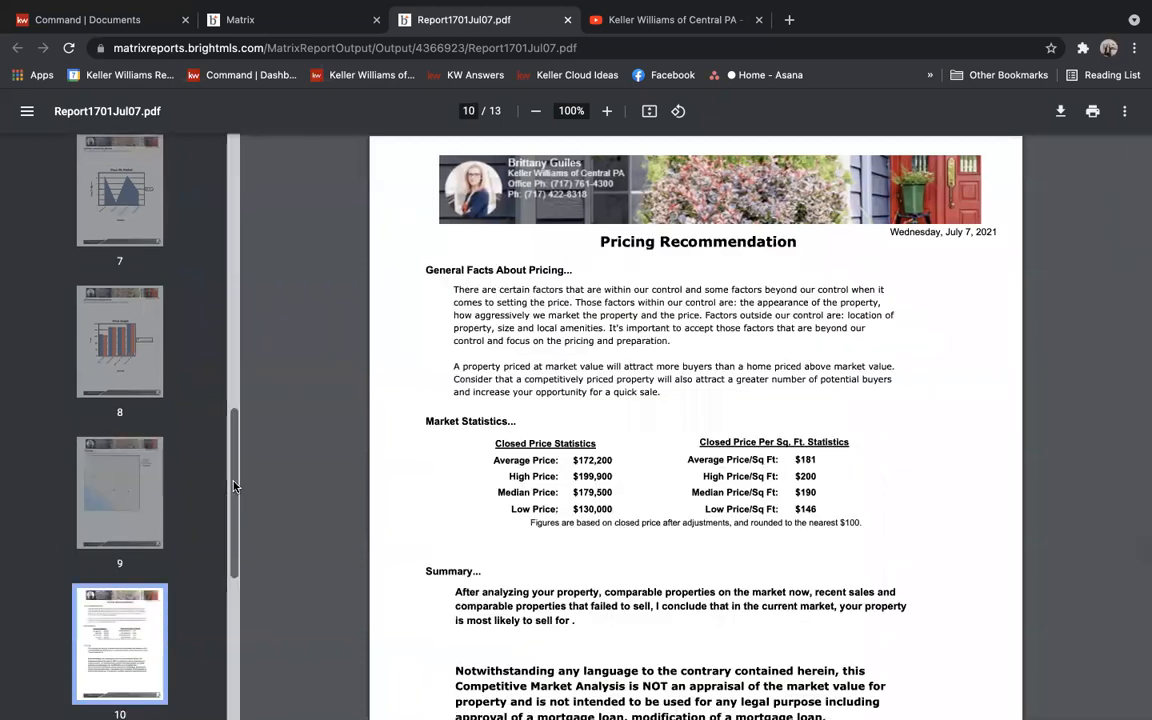
Select the Pricing Recommendation disclaimer paragraph and scroll to the end of page 10
drag(234, 489, 267, 521)
scroll(800, 480, down, 5)
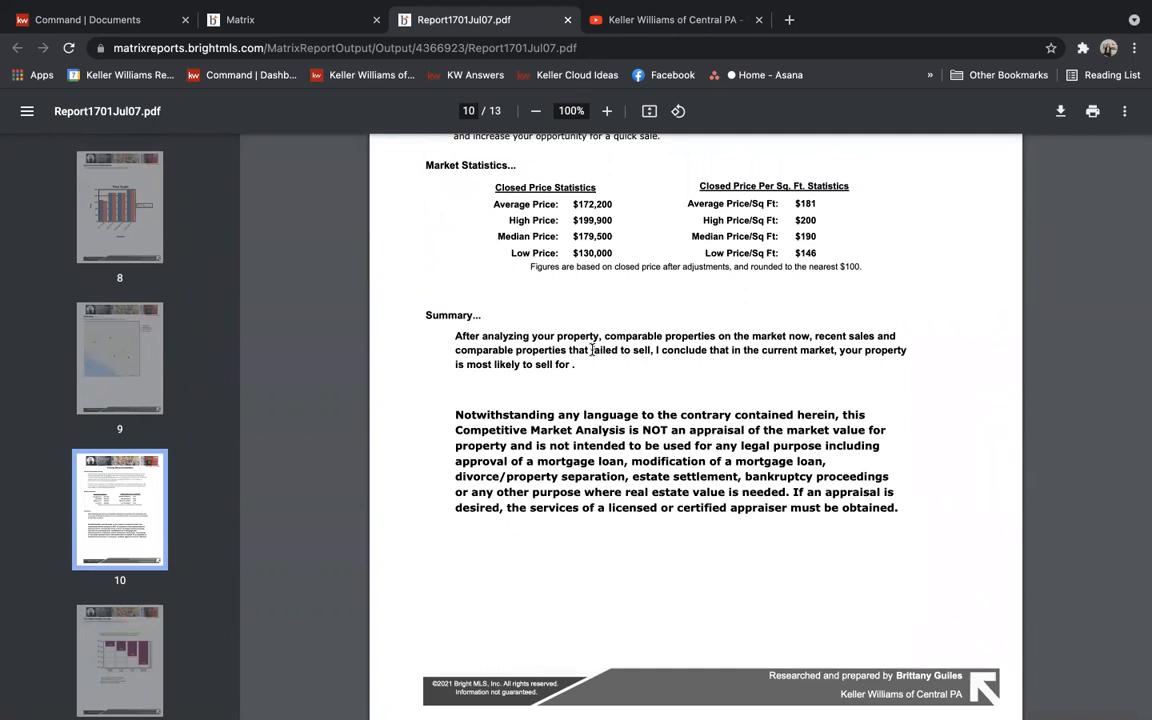
drag(452, 414, 910, 510)
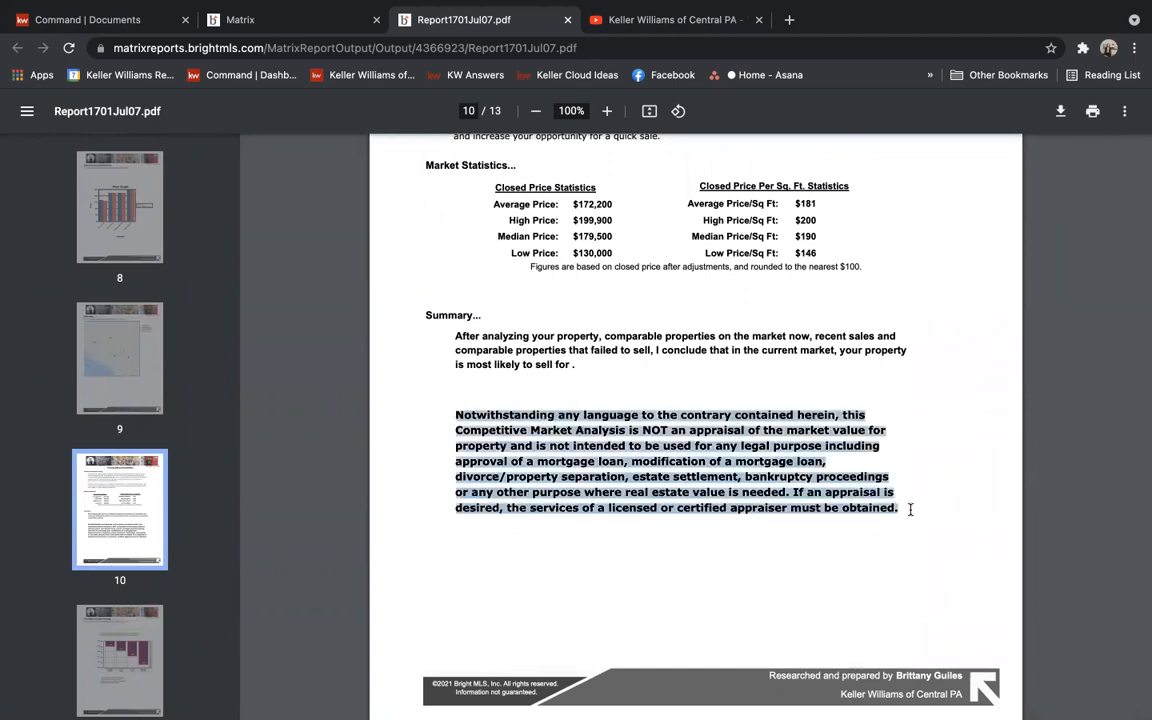
scroll(910, 510, down, 5)
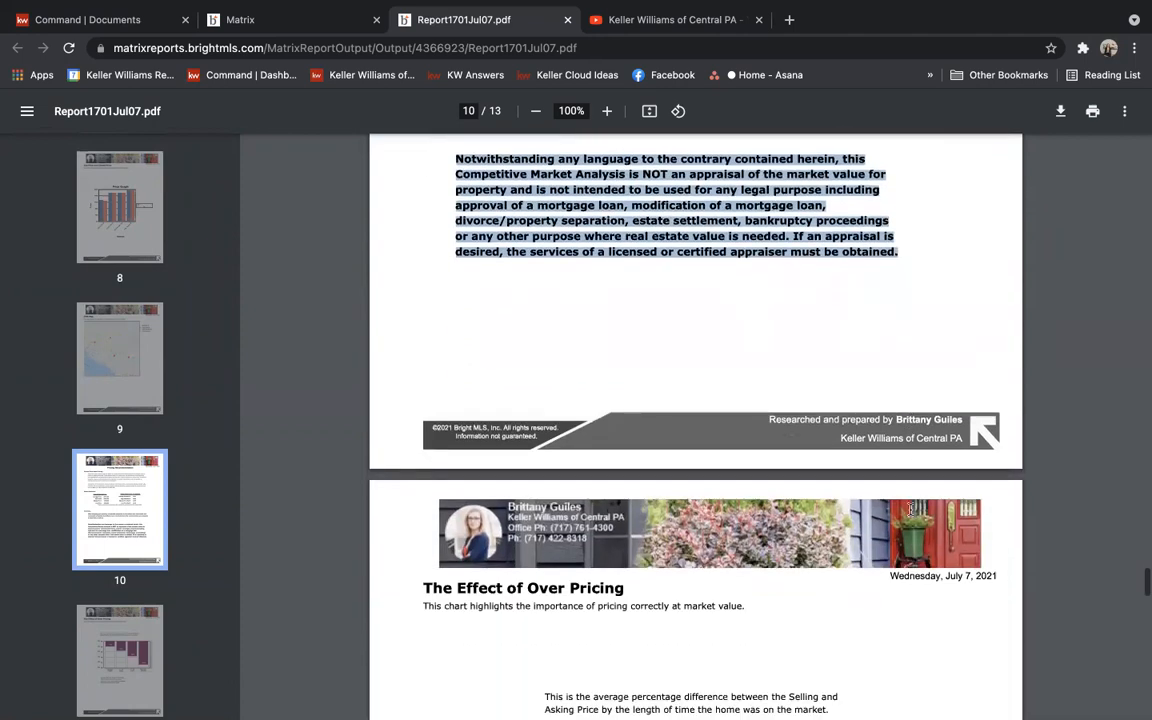
scroll(910, 510, down, 3)
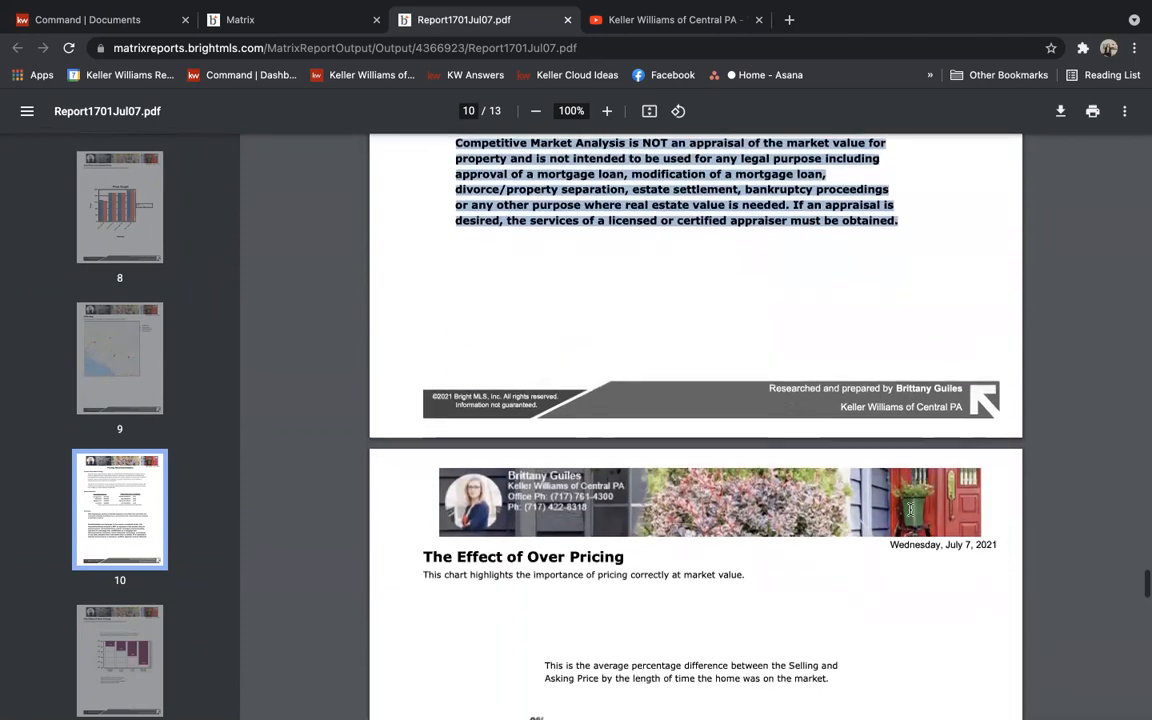